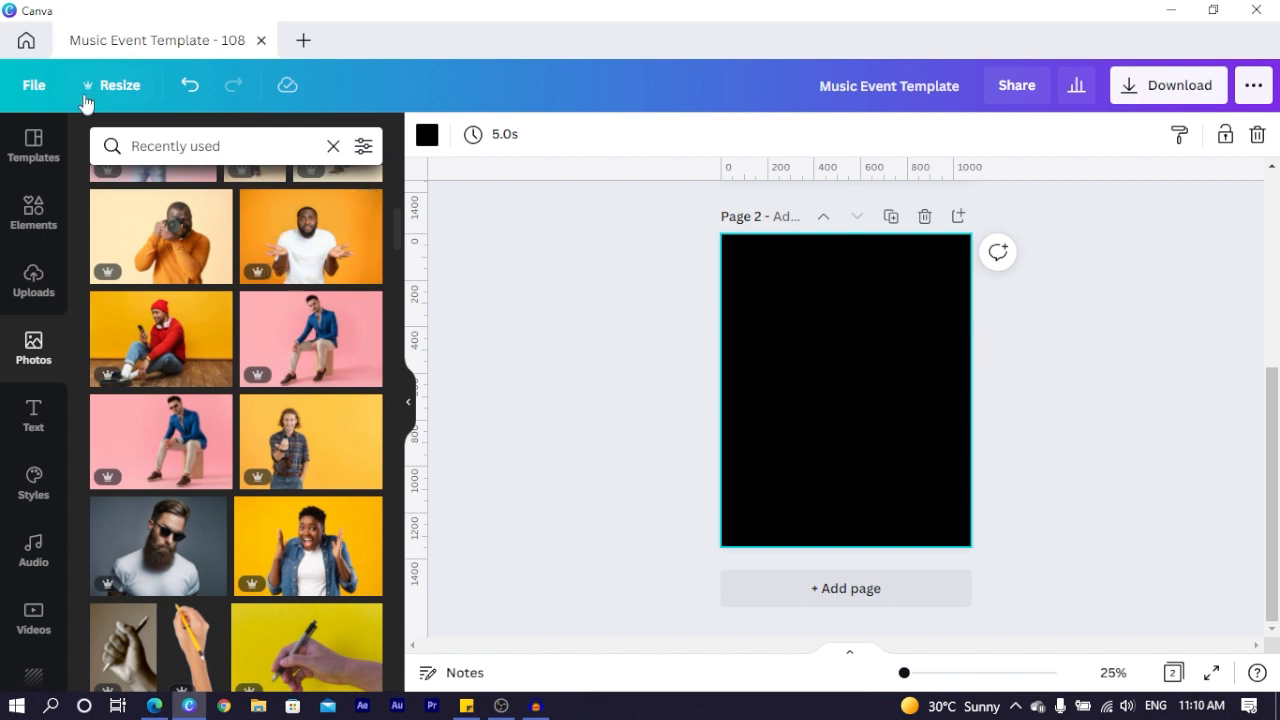
- Check the design's custom width and height in the resize settings
{"action": "left_click", "coordinate": [112, 85]}
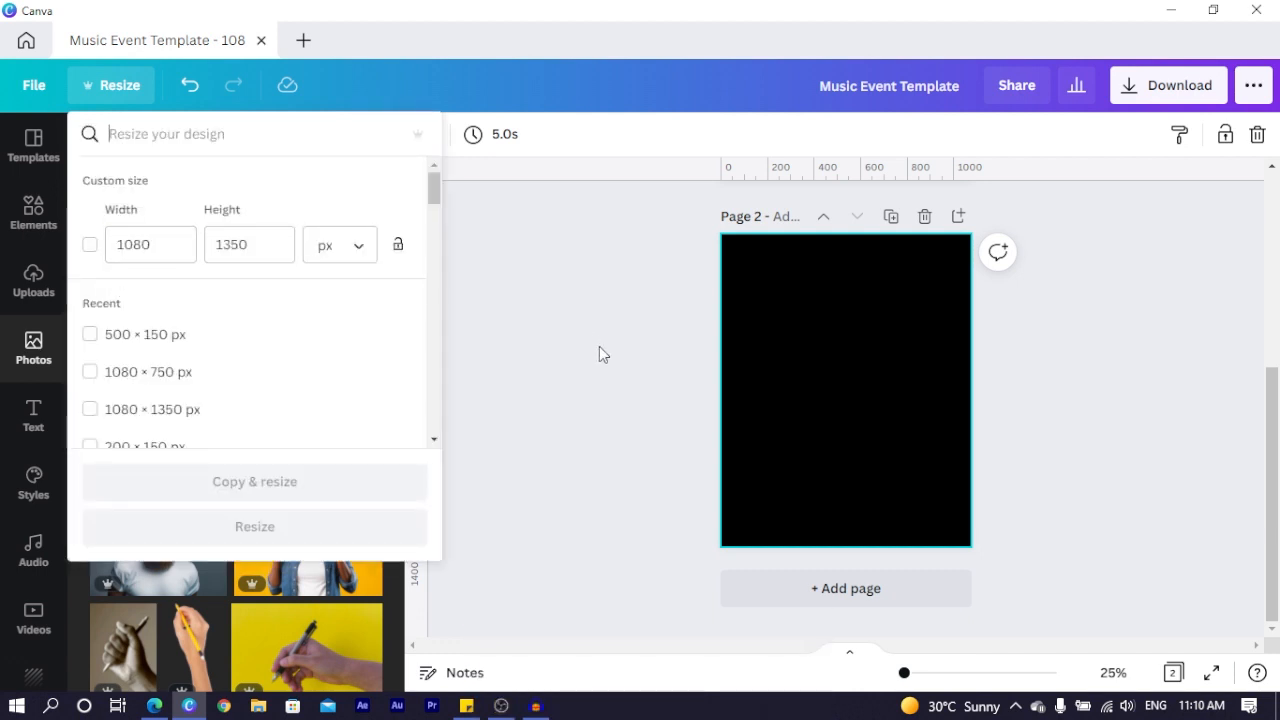
{"action": "left_click", "coordinate": [700, 384]}
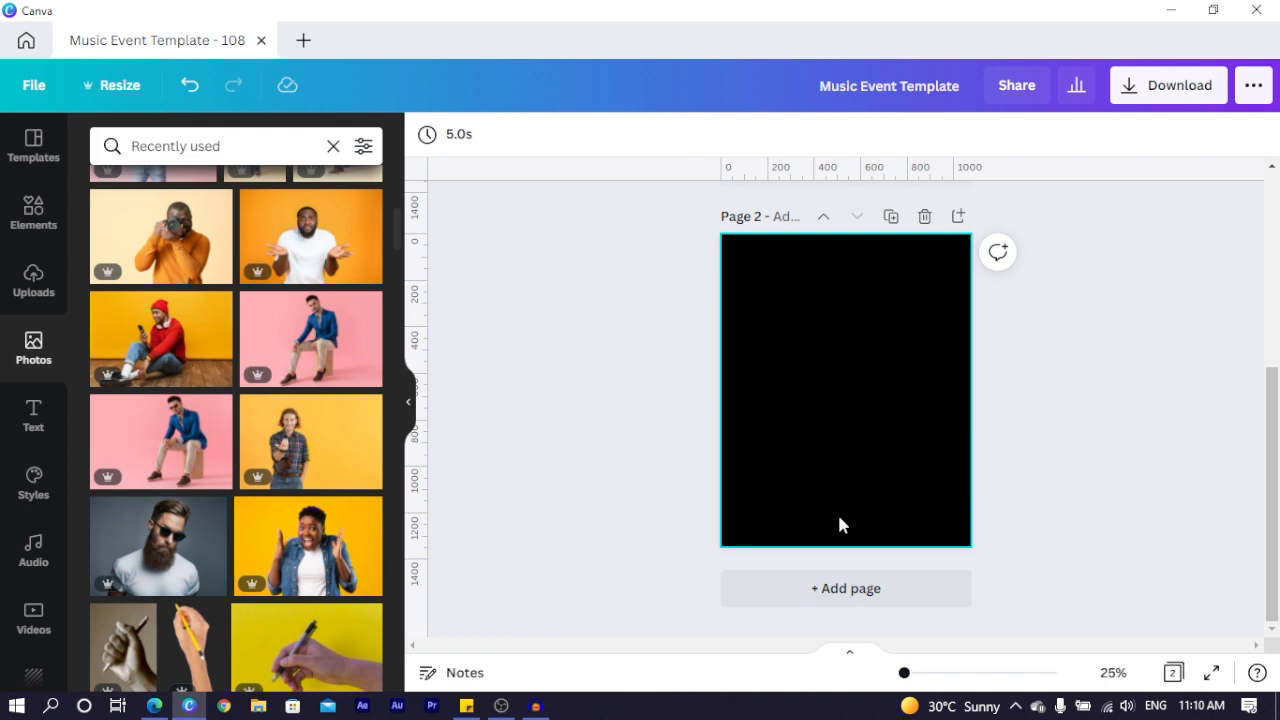
- Add the photo of the bearded man in sunglasses to page 2 and duplicate that page
{"action": "left_click", "coordinate": [190, 550]}
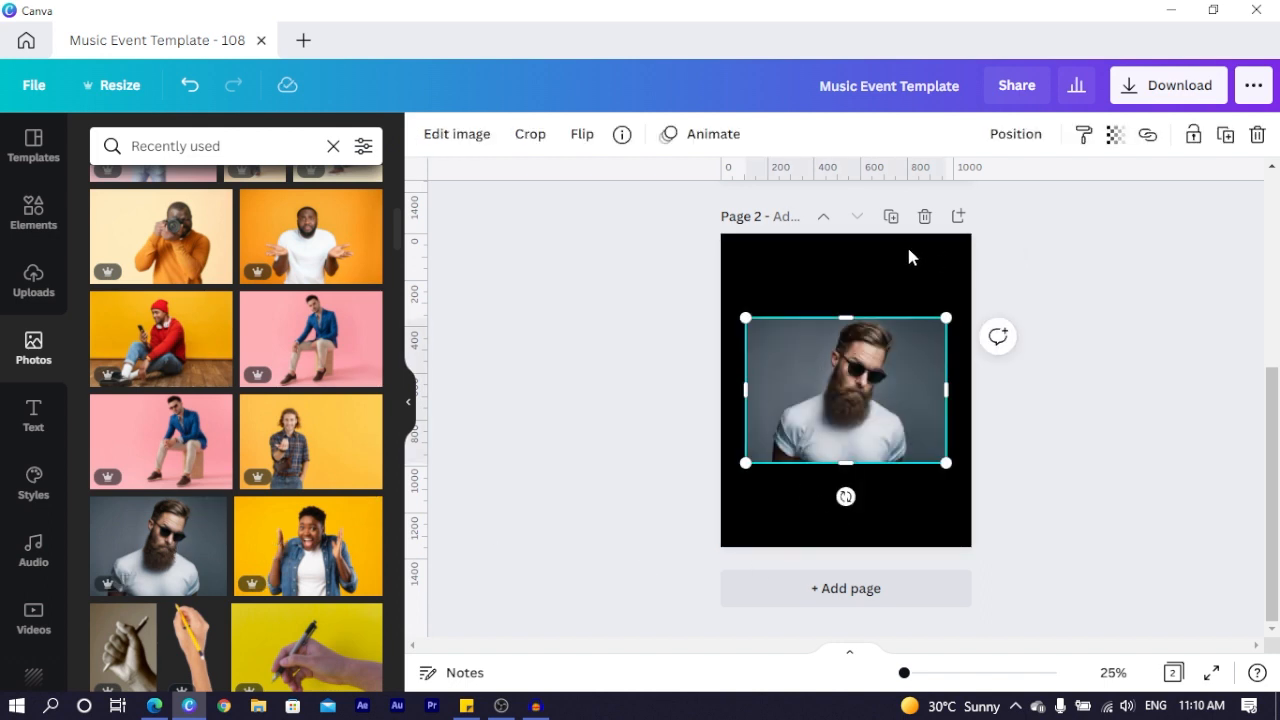
{"action": "left_click", "coordinate": [891, 217]}
- Delete the bearded man photo from page 2, keeping the copy on page 3
{"action": "scroll", "coordinate": [891, 428], "scroll_direction": "up", "scroll_amount": 3}
{"action": "left_click", "coordinate": [882, 340]}
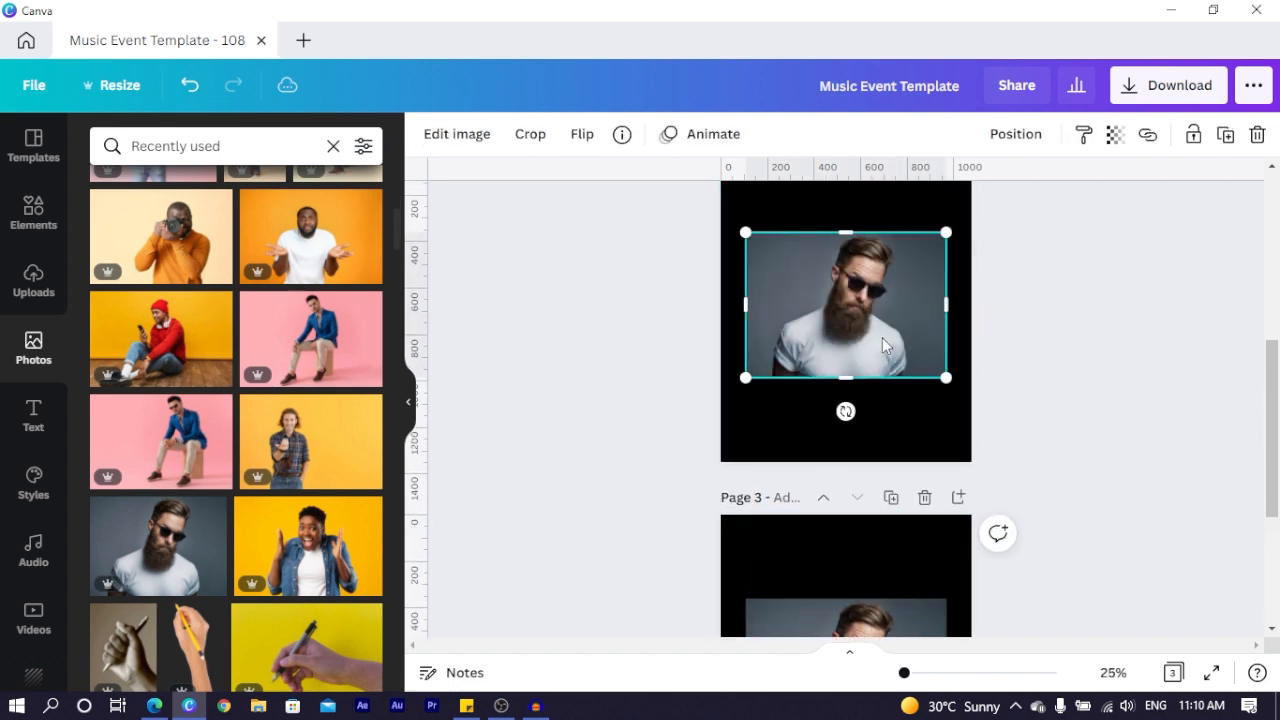
{"action": "key", "text": "Delete"}
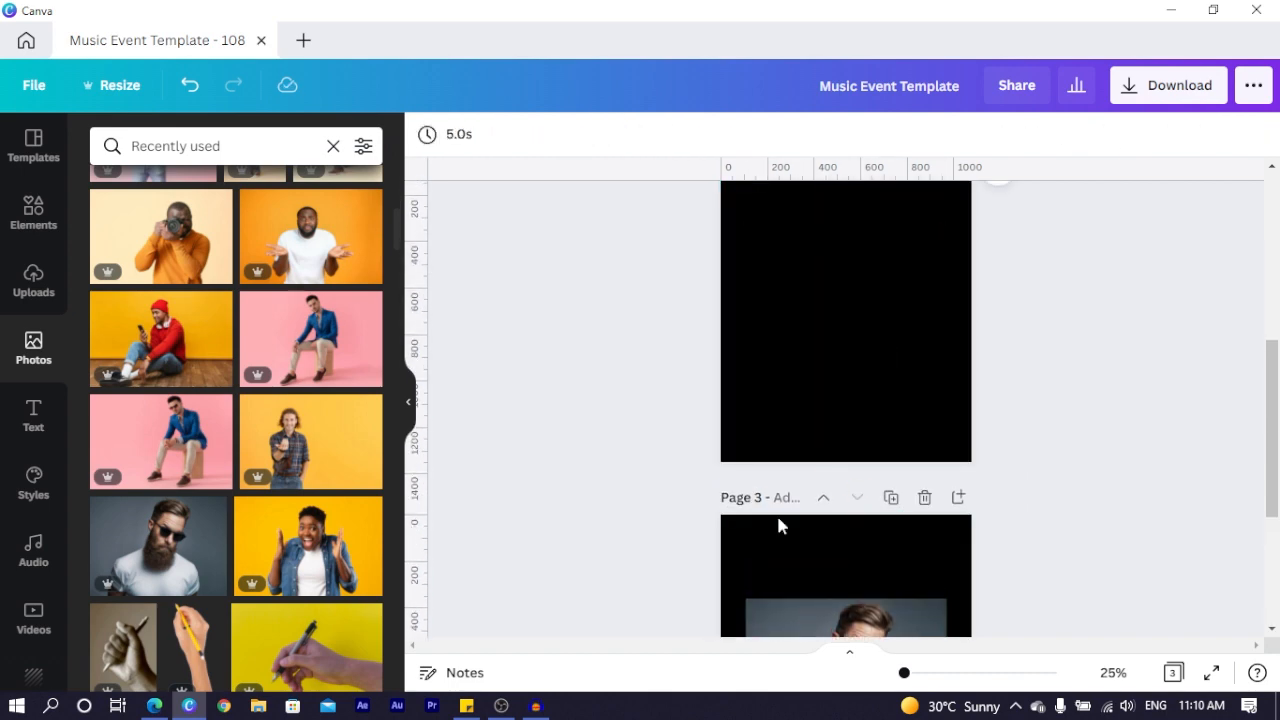
- View the title and keyword details of the bearded man photo in the photo library
{"action": "mouse_move", "coordinate": [194, 545]}
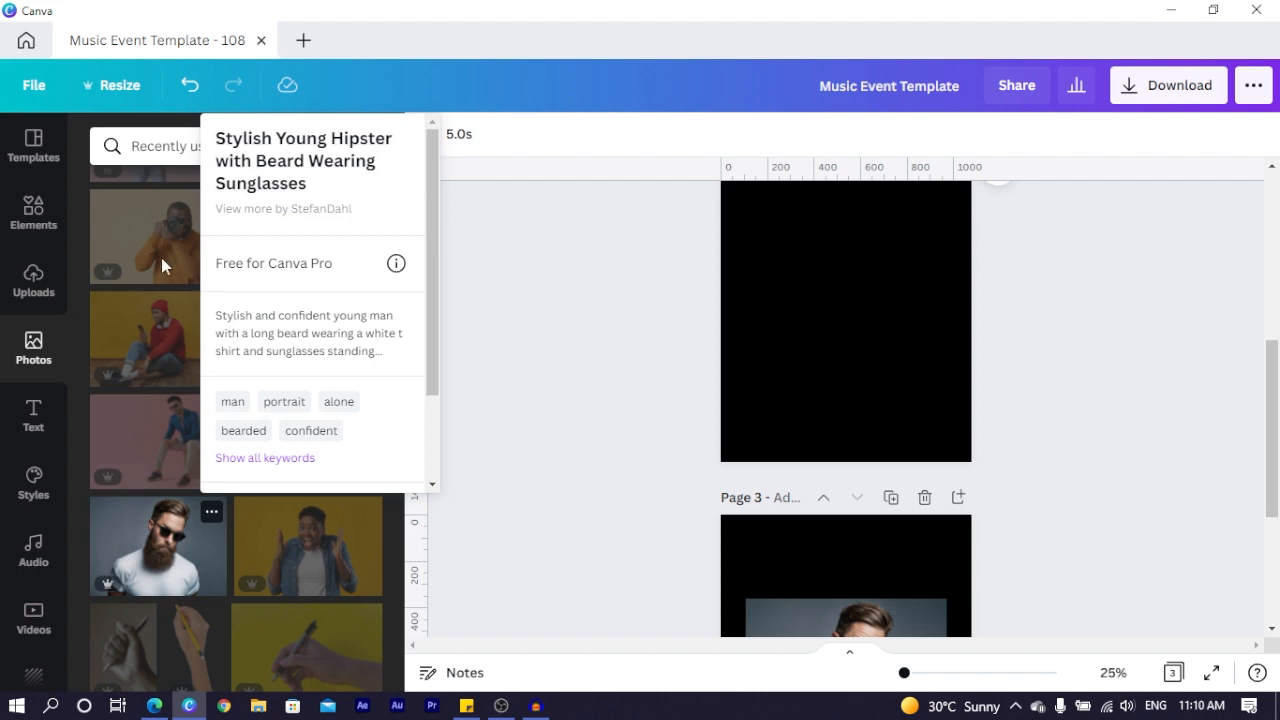
{"action": "left_click", "coordinate": [36, 288]}
{"action": "left_click", "coordinate": [33, 350]}
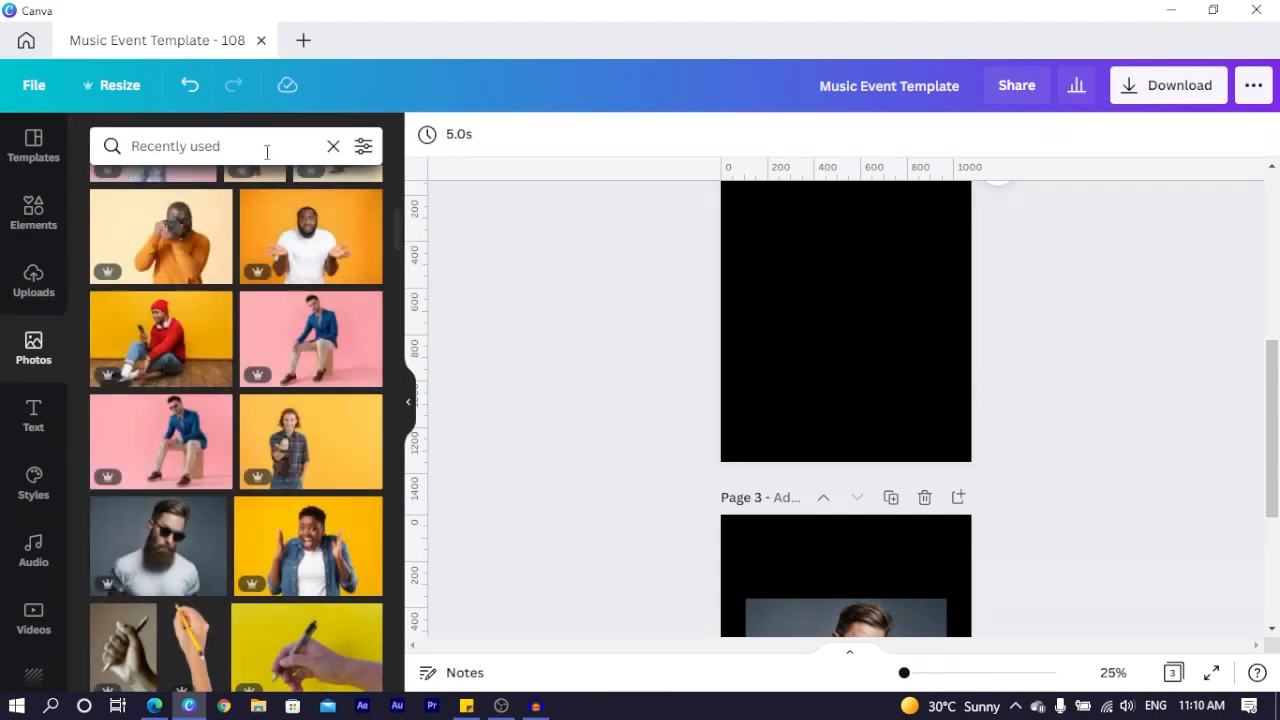
- Search the elements library for "paper tear"
{"action": "left_click", "coordinate": [34, 215]}
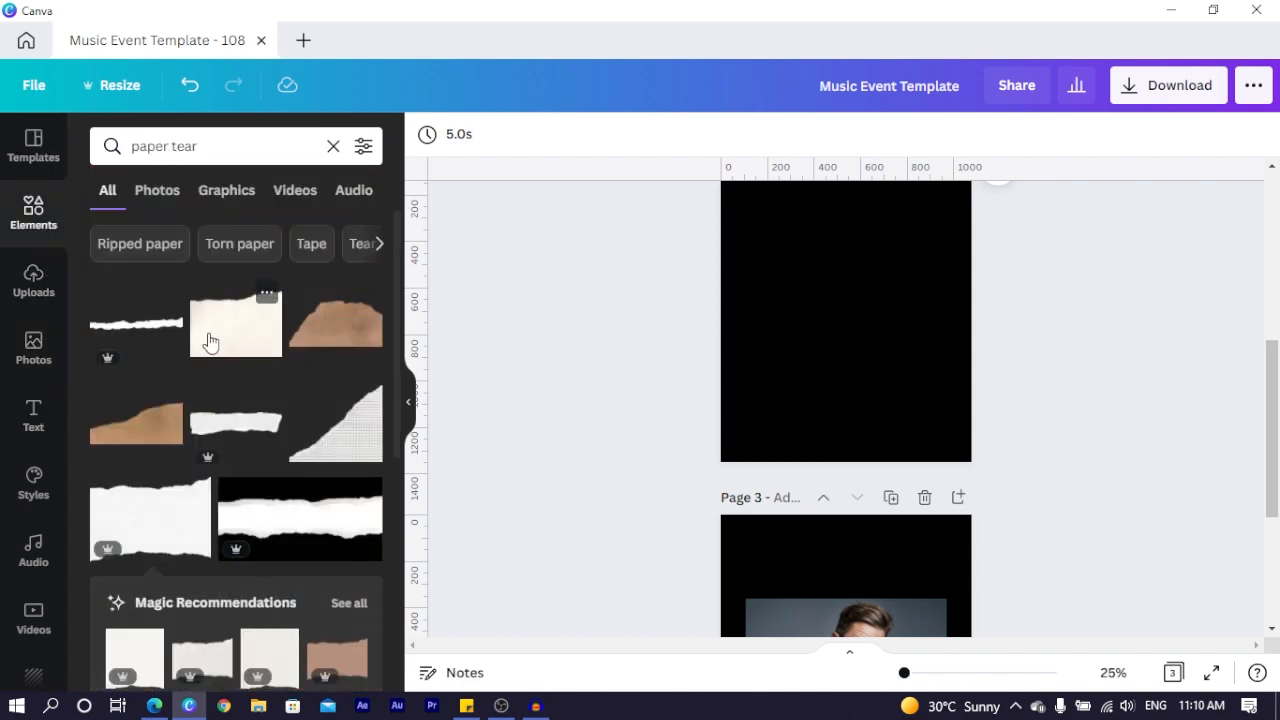
{"action": "left_click_drag", "start_coordinate": [213, 148], "coordinate": [135, 145]}
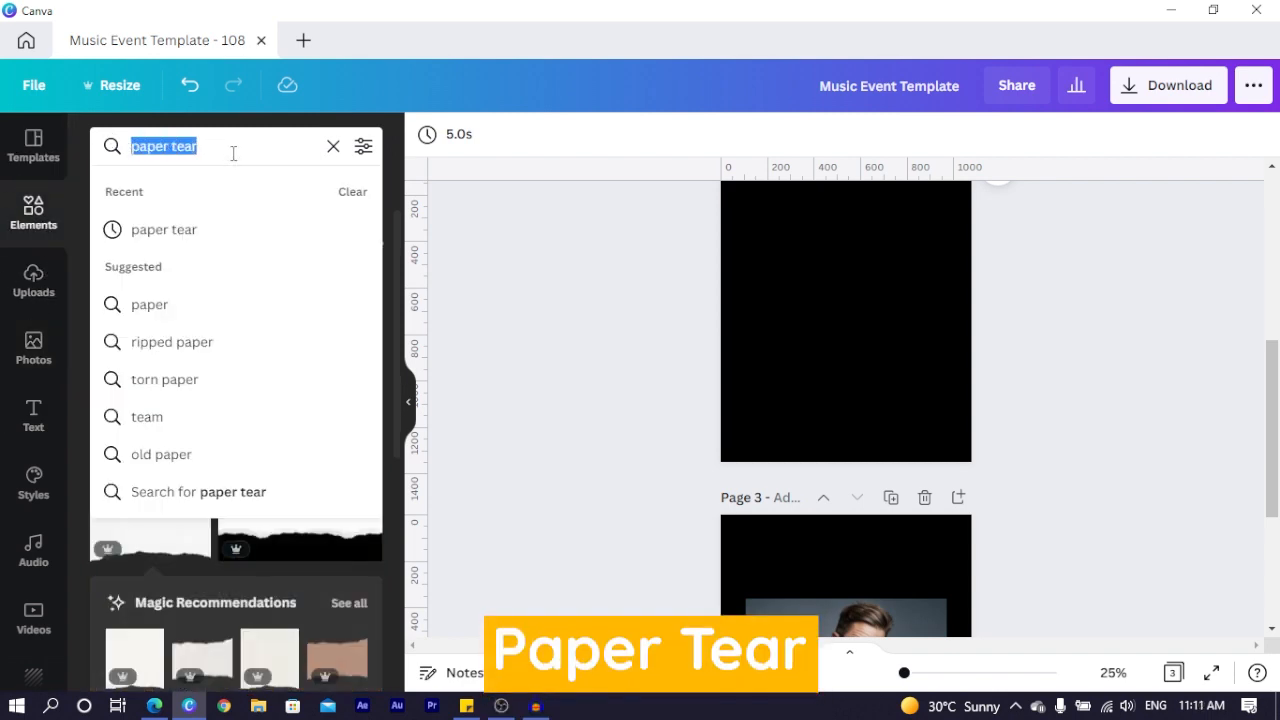
{"action": "key", "text": "Return"}
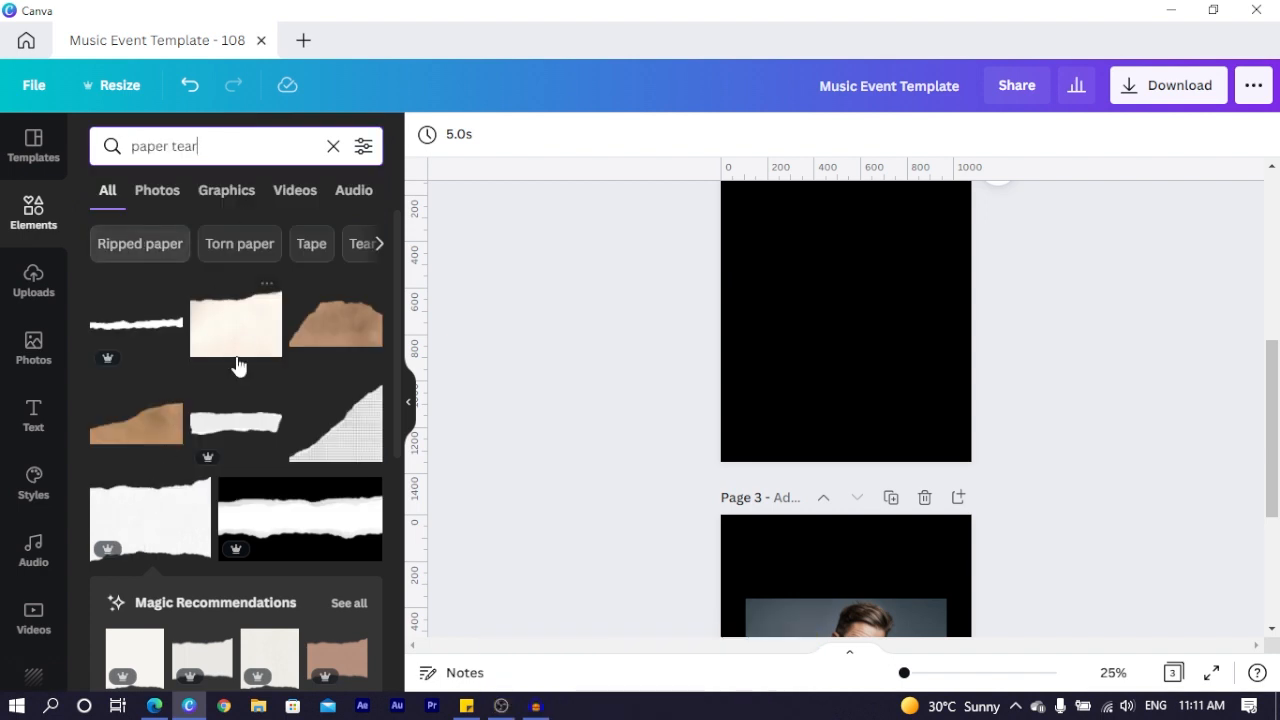
- Add the white torn-paper element to page 2, enlarge it past the page's width and position it over the lower half
{"action": "left_click", "coordinate": [173, 530]}
{"action": "left_click_drag", "start_coordinate": [740, 263], "coordinate": [722, 345]}
{"action": "left_click_drag", "start_coordinate": [962, 289], "coordinate": [1010, 258]}
{"action": "scroll", "coordinate": [885, 315], "scroll_direction": "up", "scroll_amount": 3}
{"action": "scroll", "coordinate": [885, 395], "scroll_direction": "down", "scroll_amount": 2}
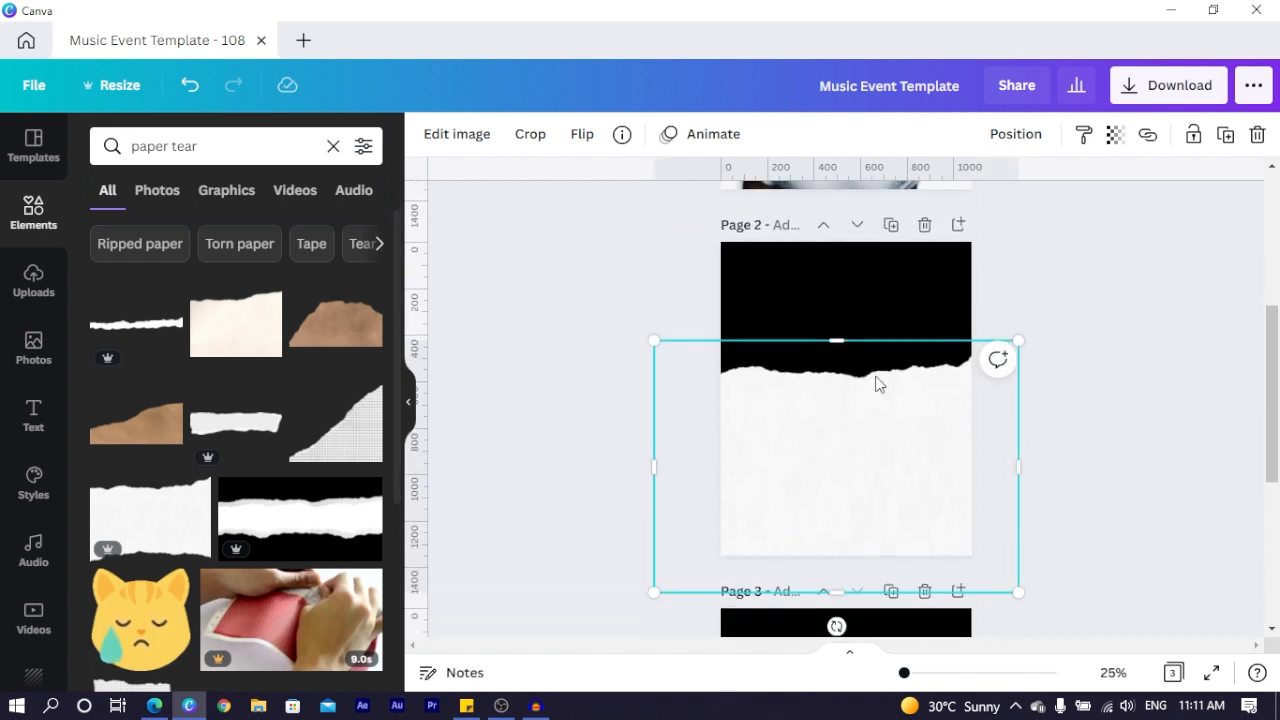
{"action": "left_click_drag", "start_coordinate": [849, 410], "coordinate": [858, 443]}
- Search the elements library for "plastic texture"
{"action": "left_click", "coordinate": [849, 306]}
{"action": "left_click", "coordinate": [208, 146]}
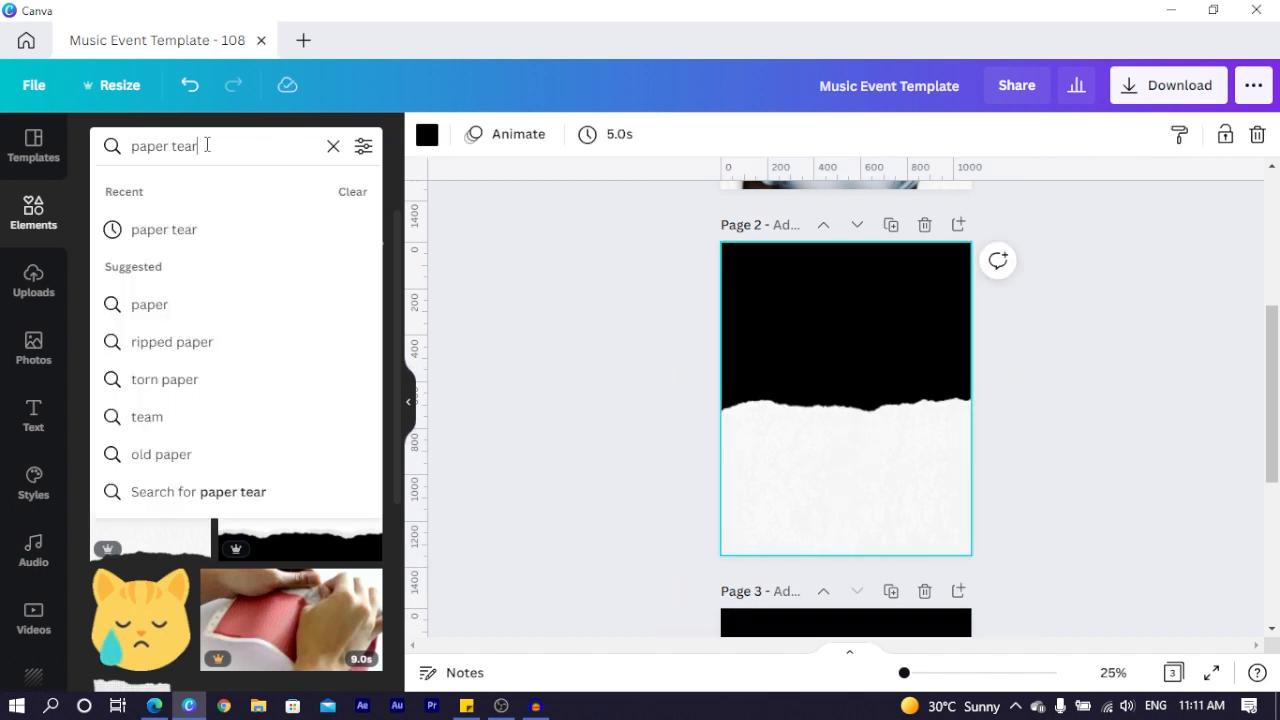
{"action": "type", "text": "pla"}
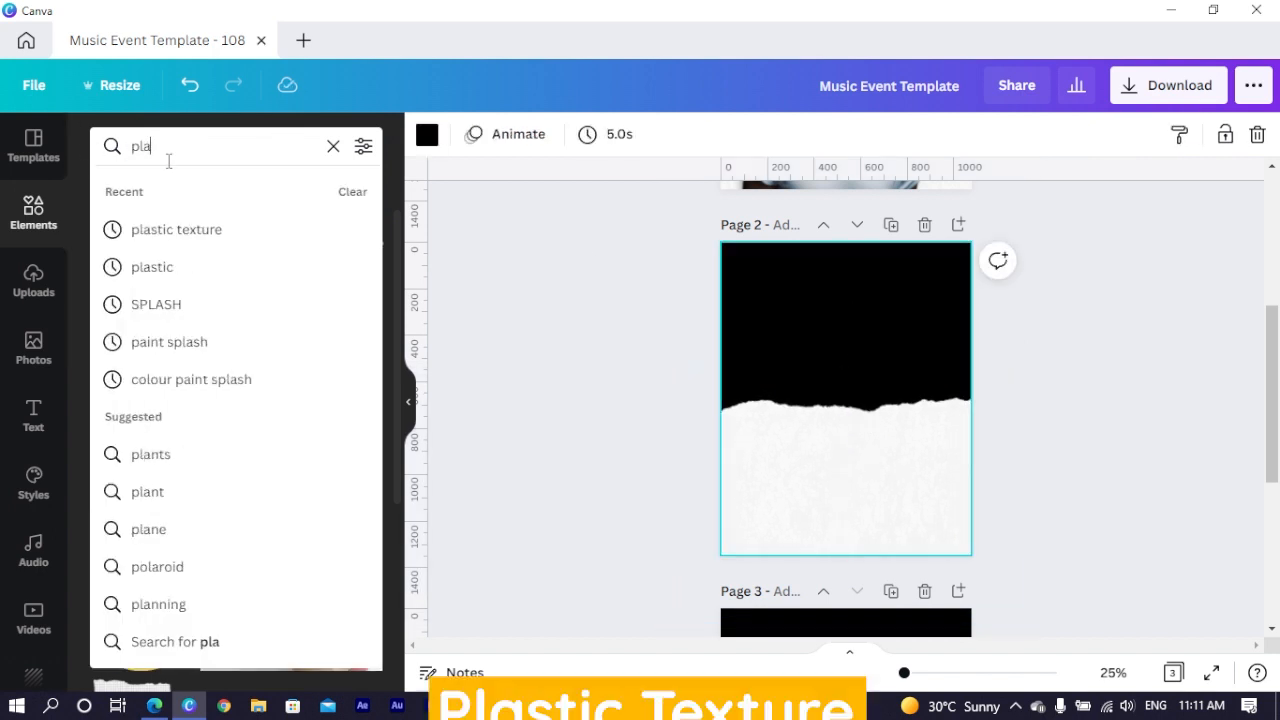
{"action": "type", "text": "stic te"}
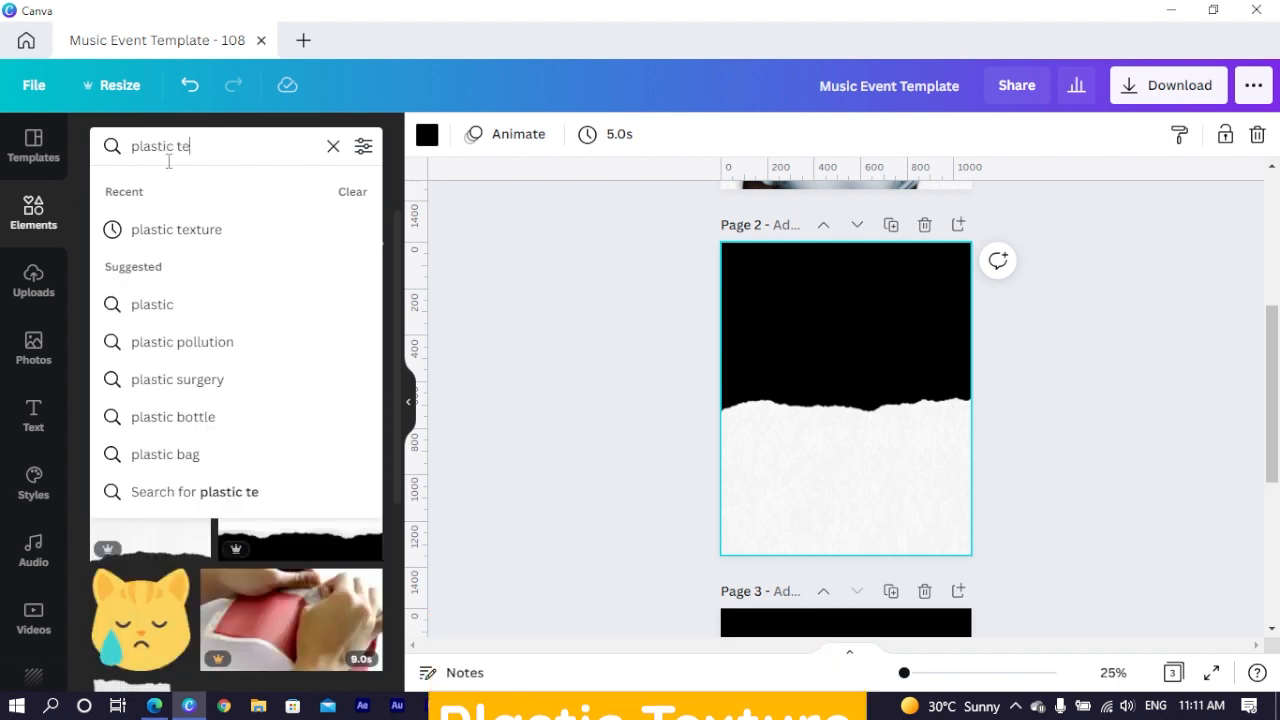
{"action": "type", "text": "xture"}
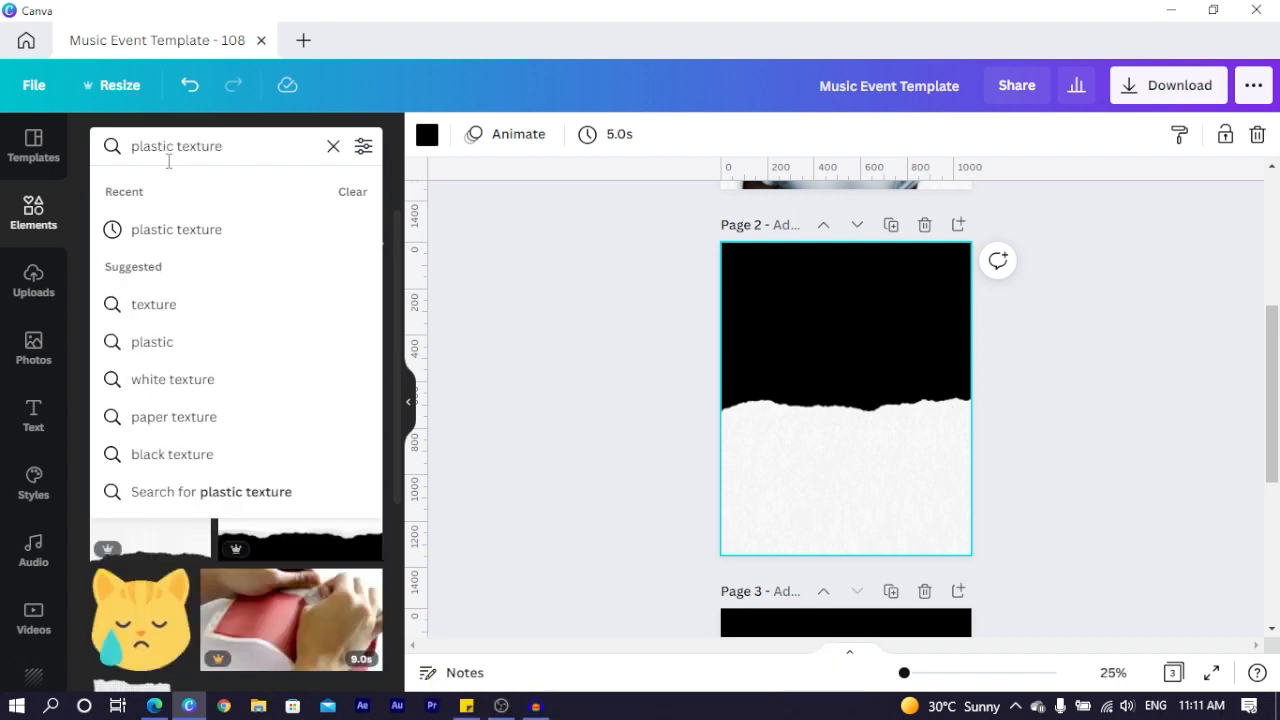
{"action": "key", "text": "Return"}
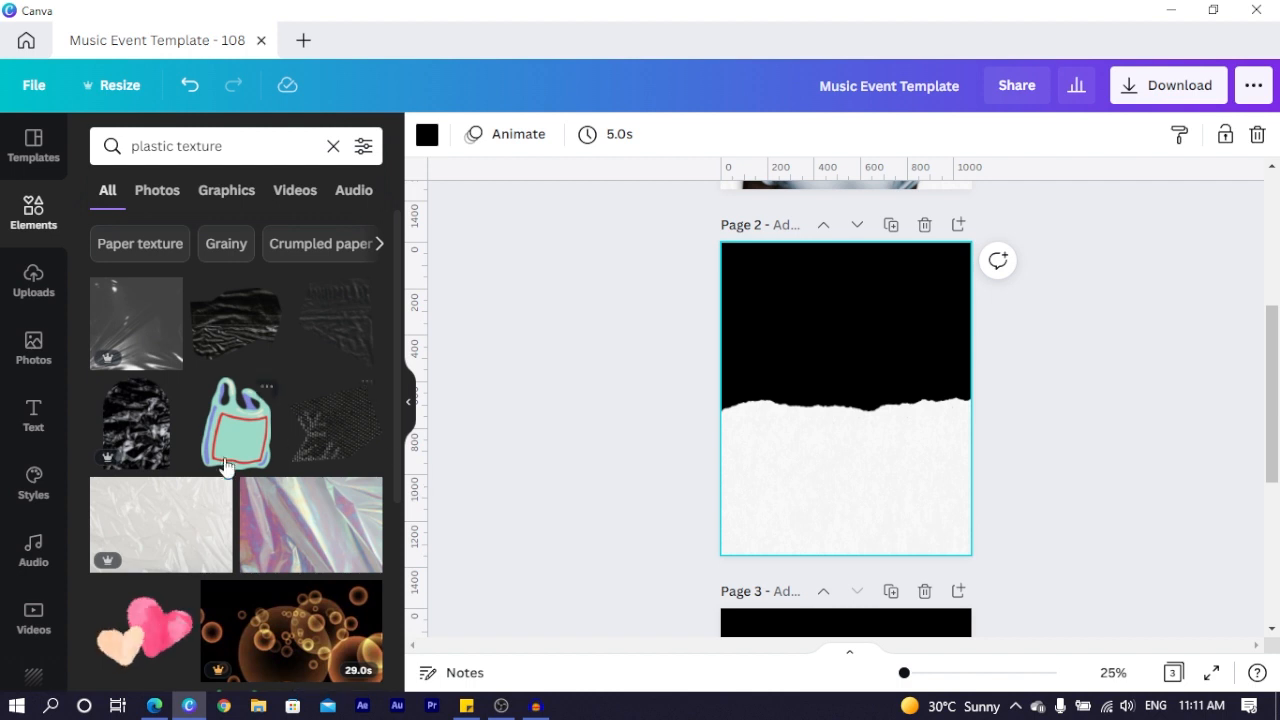
- Add the first shiny plastic wrap texture to page 2 and flip it both horizontally and vertically
{"action": "mouse_move", "coordinate": [157, 340]}
{"action": "left_click", "coordinate": [130, 340]}
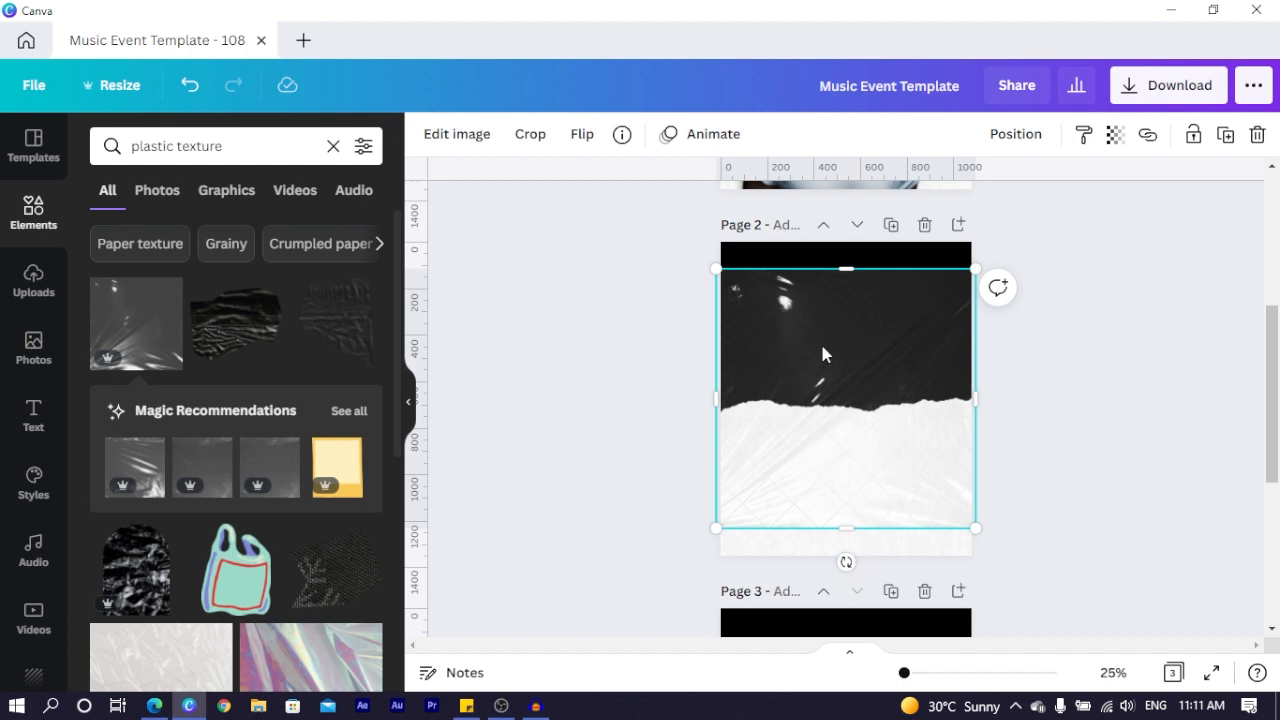
{"action": "left_click", "coordinate": [581, 138]}
{"action": "left_click", "coordinate": [614, 196]}
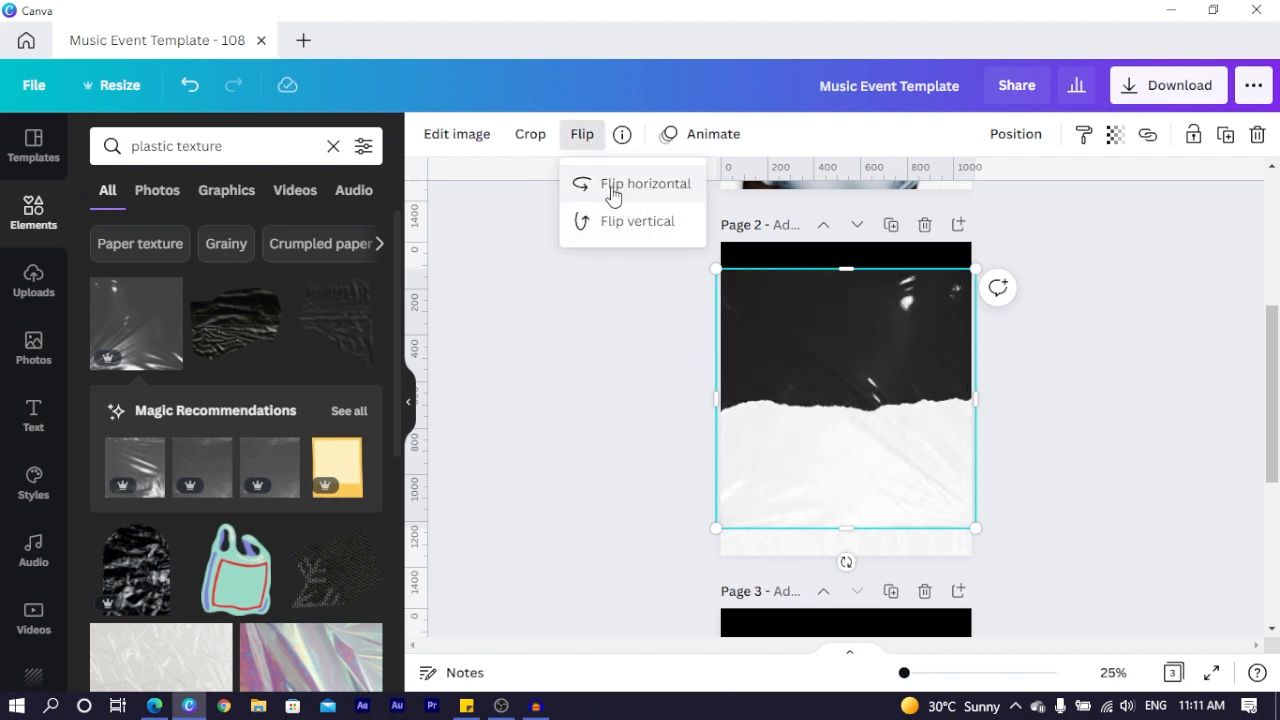
{"action": "left_click", "coordinate": [600, 222]}
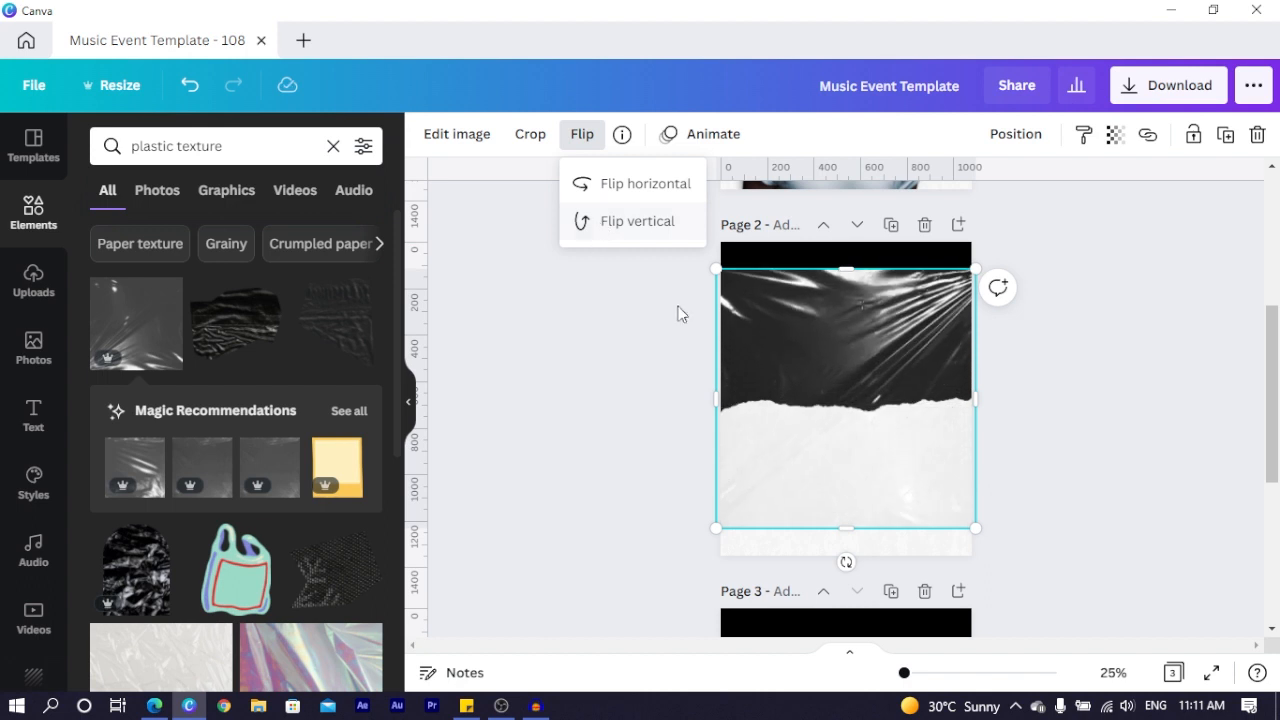
- Move the plastic texture up over the page's top edge and flip it horizontally
{"action": "left_click", "coordinate": [772, 347]}
{"action": "left_click_drag", "start_coordinate": [772, 353], "coordinate": [767, 315]}
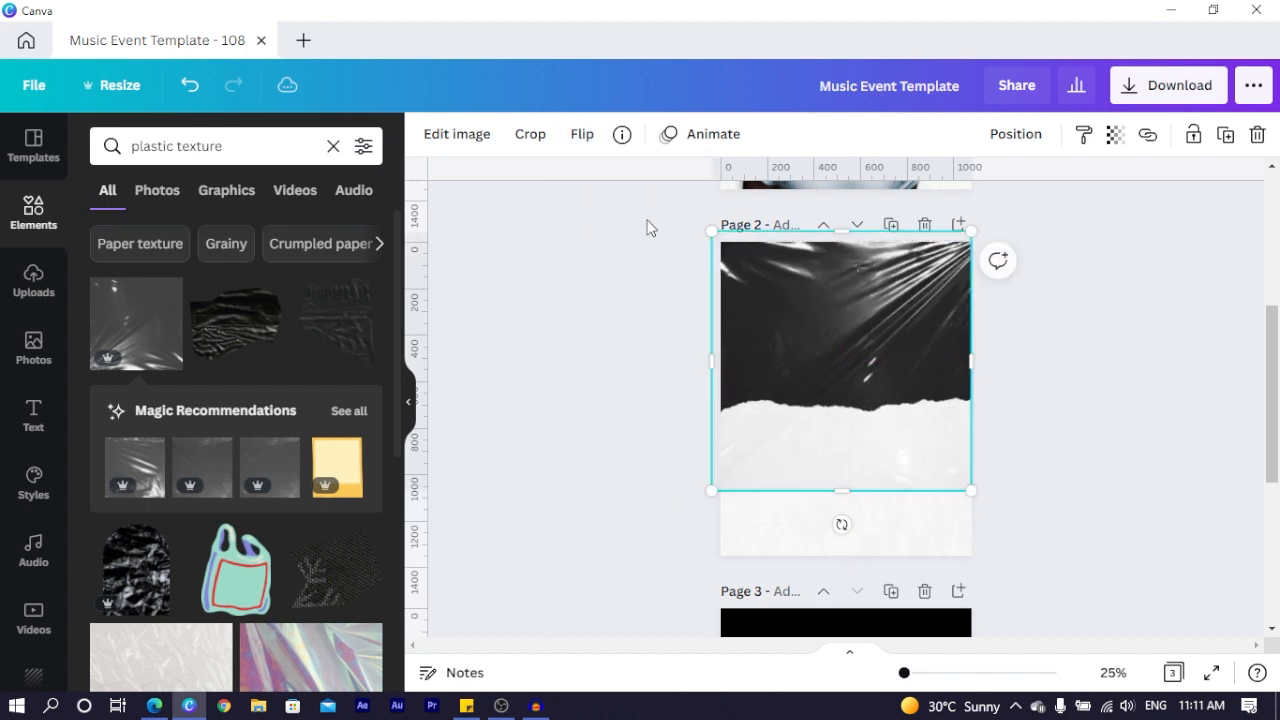
{"action": "left_click", "coordinate": [581, 134]}
{"action": "left_click", "coordinate": [613, 185]}
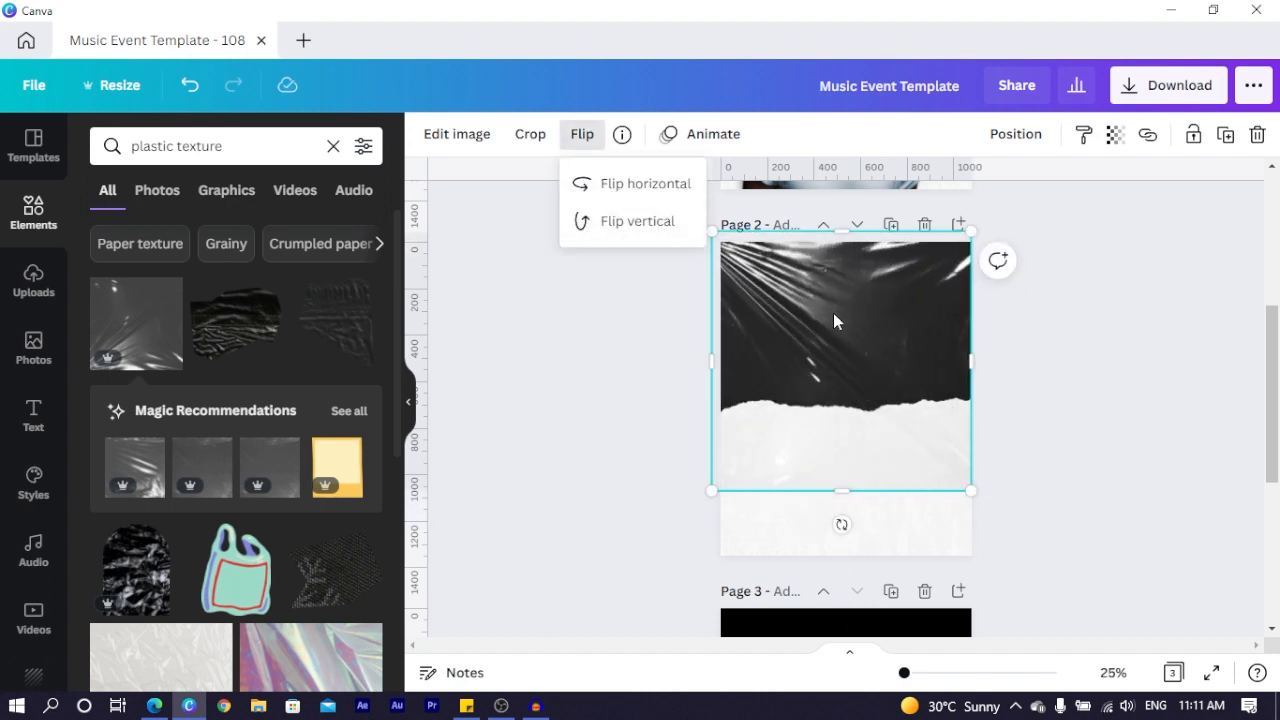
- Enlarge the plastic texture to cover all of page 2 and set its transparency to 12
{"action": "left_click_drag", "start_coordinate": [970, 491], "coordinate": [1051, 568]}
{"action": "left_click_drag", "start_coordinate": [804, 295], "coordinate": [779, 303]}
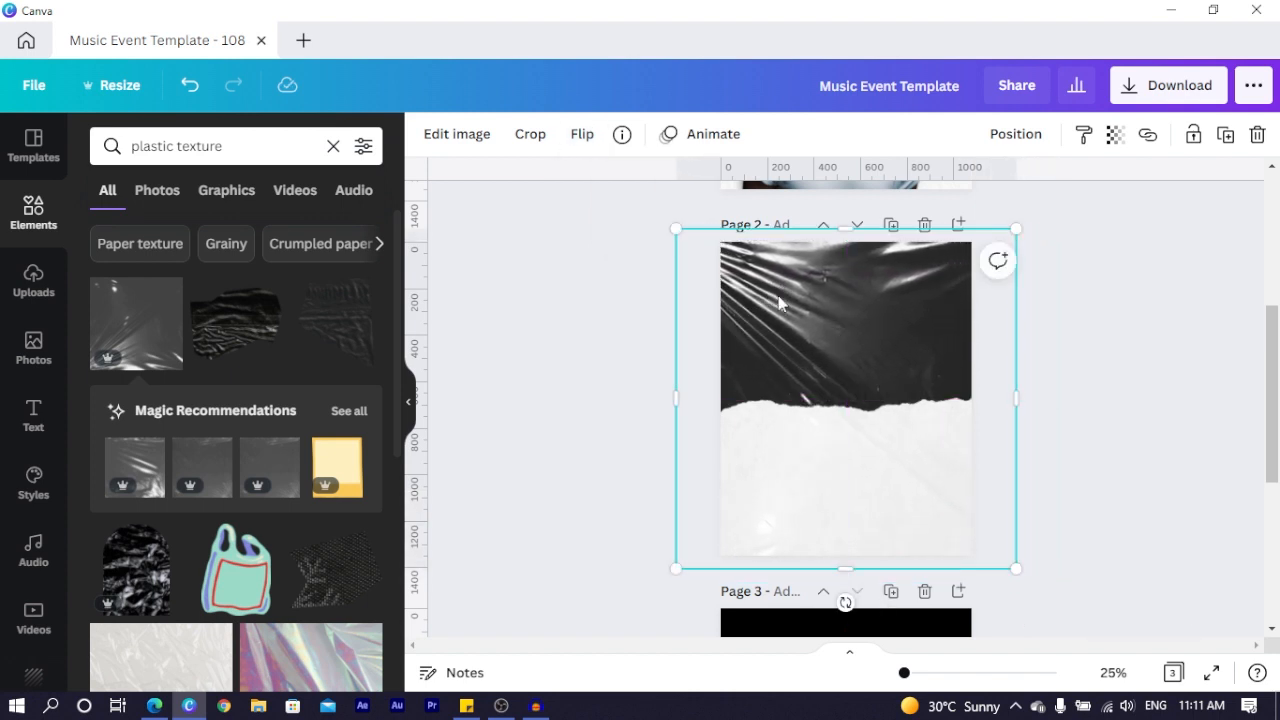
{"action": "left_click", "coordinate": [1113, 134]}
{"action": "left_click_drag", "start_coordinate": [1055, 191], "coordinate": [951, 207]}
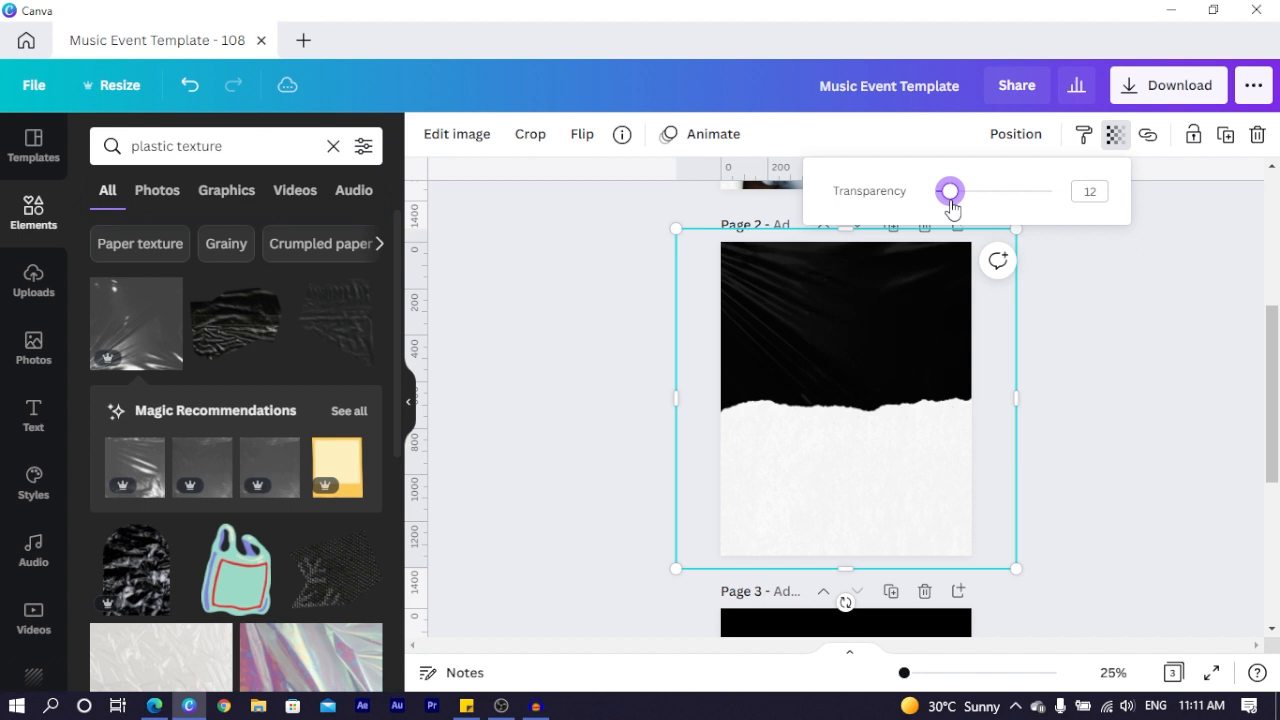
{"action": "left_click", "coordinate": [1137, 277]}
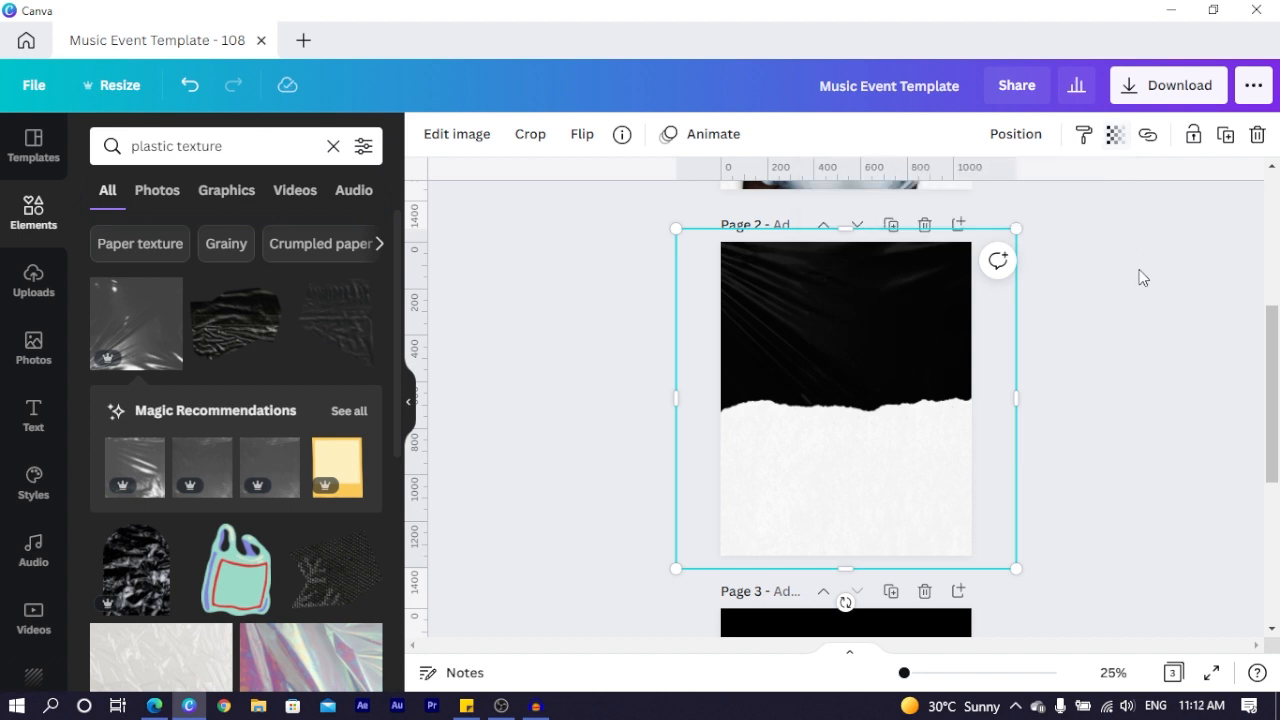
{"action": "left_click", "coordinate": [1142, 277]}
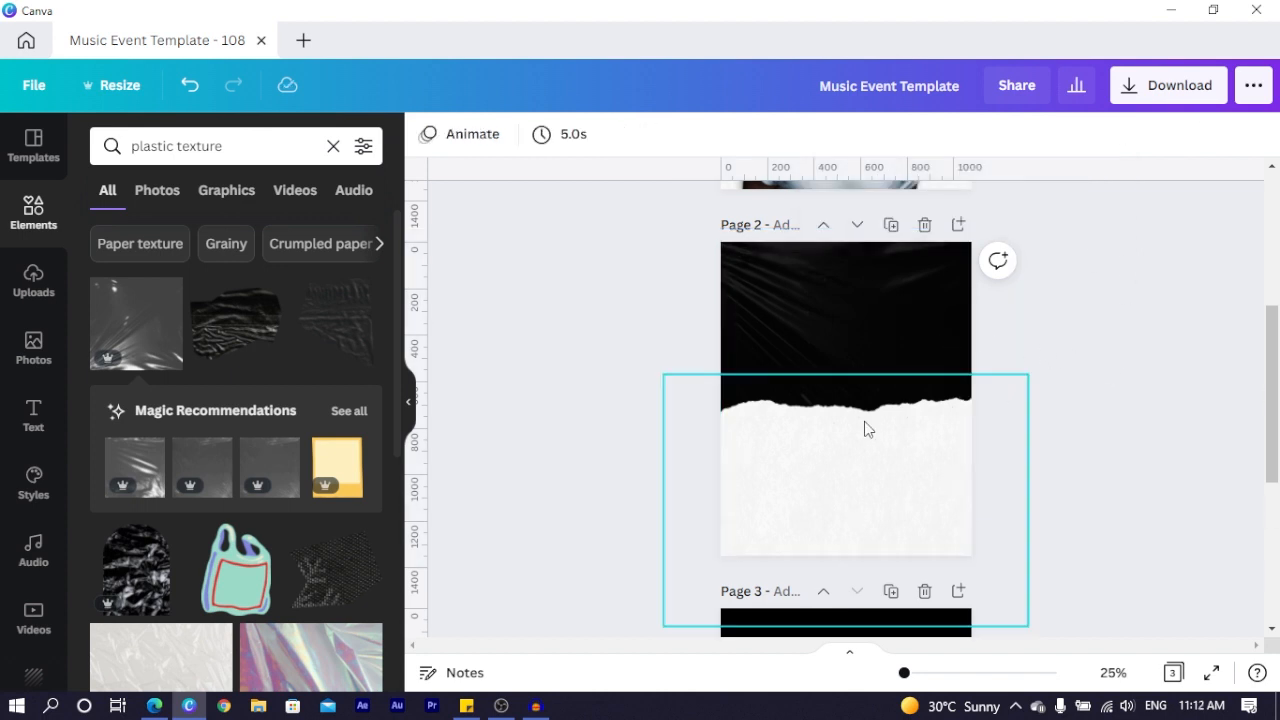
- Transfer the bearded man photo from page 3 to the middle of page 2 and delete page 3
{"action": "scroll", "coordinate": [938, 490], "scroll_direction": "down", "scroll_amount": 5}
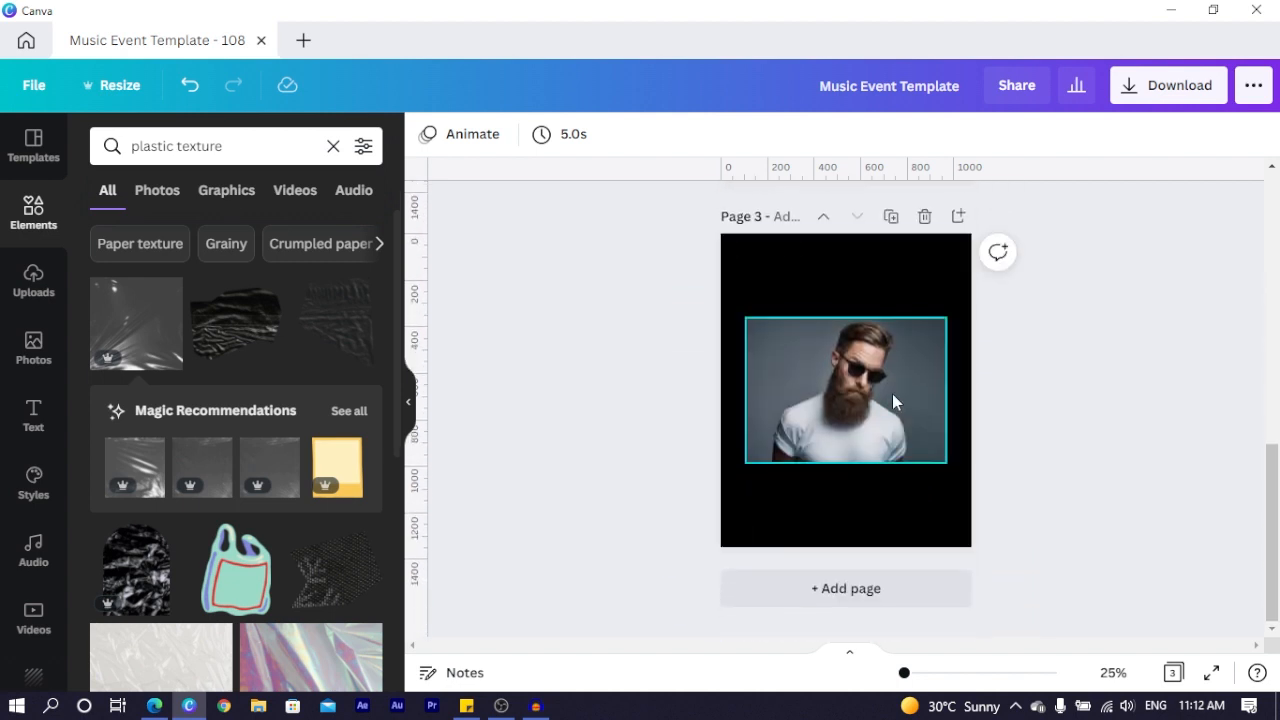
{"action": "left_click", "coordinate": [892, 393]}
{"action": "left_click_drag", "start_coordinate": [892, 393], "coordinate": [871, 460]}
{"action": "scroll", "coordinate": [895, 550], "scroll_direction": "down", "scroll_amount": 2}
{"action": "left_click", "coordinate": [924, 497]}
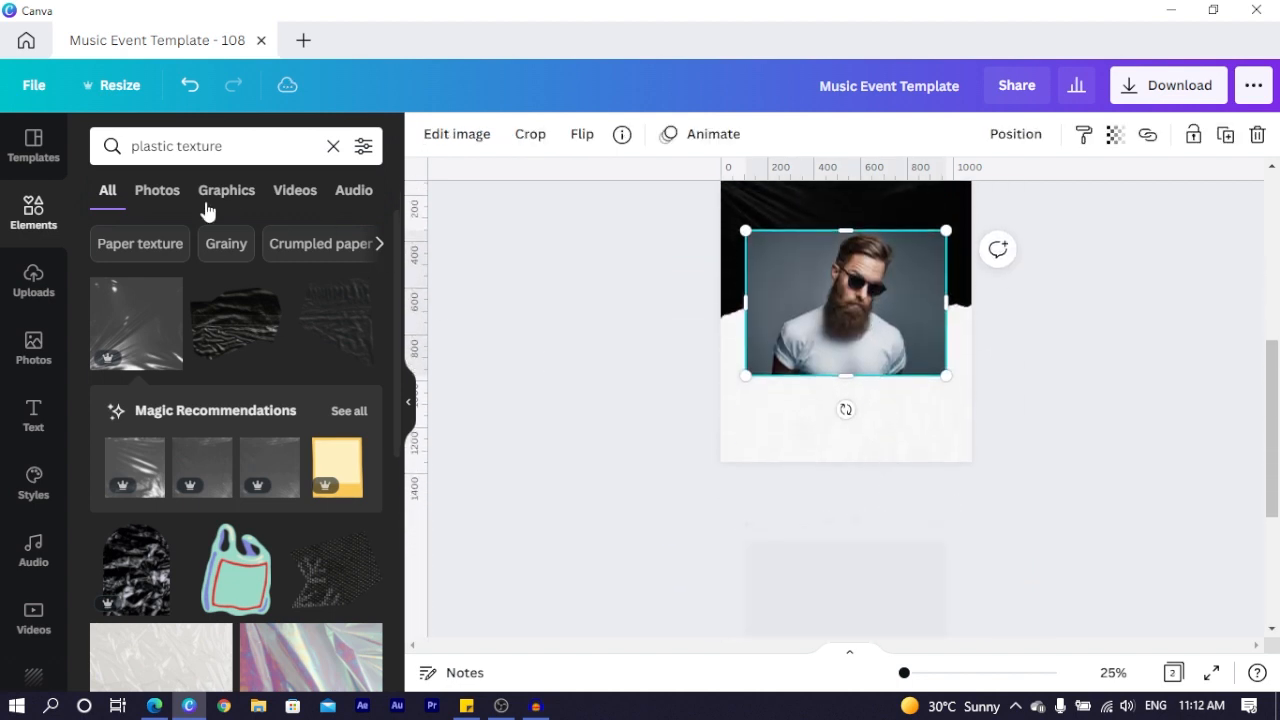
- Search the photo library for "hipster" and browse the results
{"action": "left_click", "coordinate": [33, 350]}
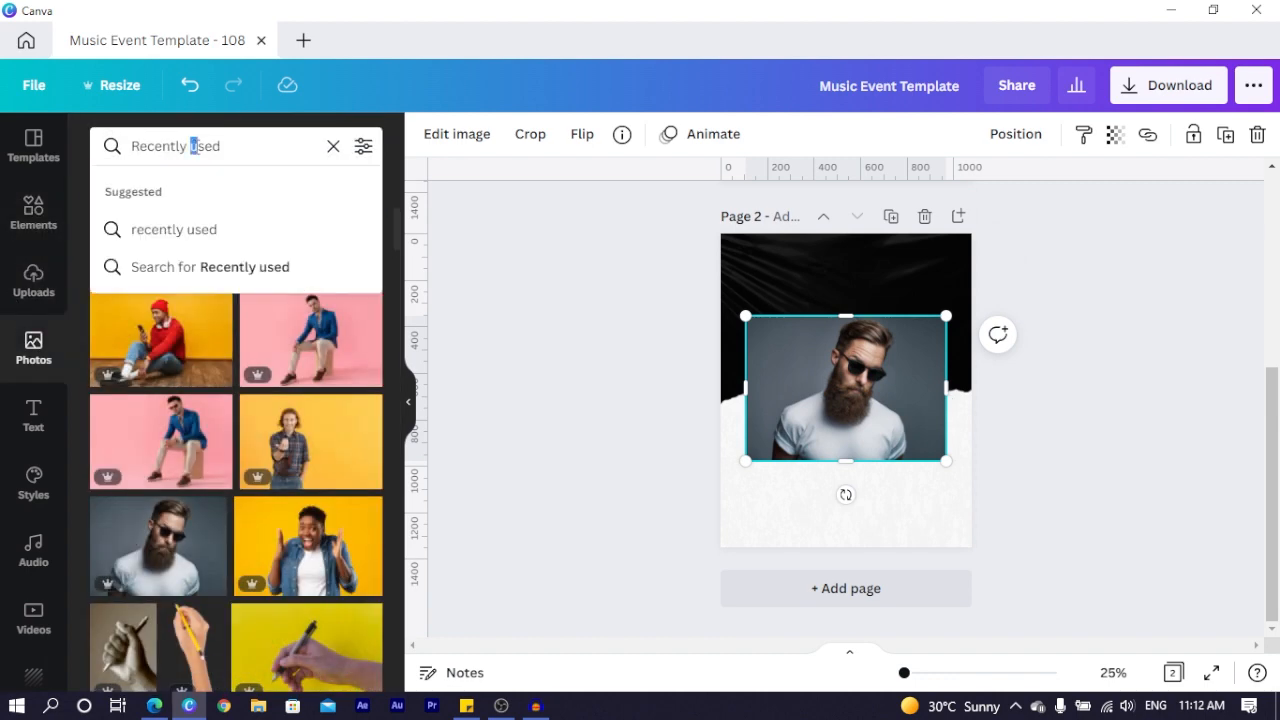
{"action": "triple_click", "coordinate": [205, 147]}
{"action": "type", "text": "hi"}
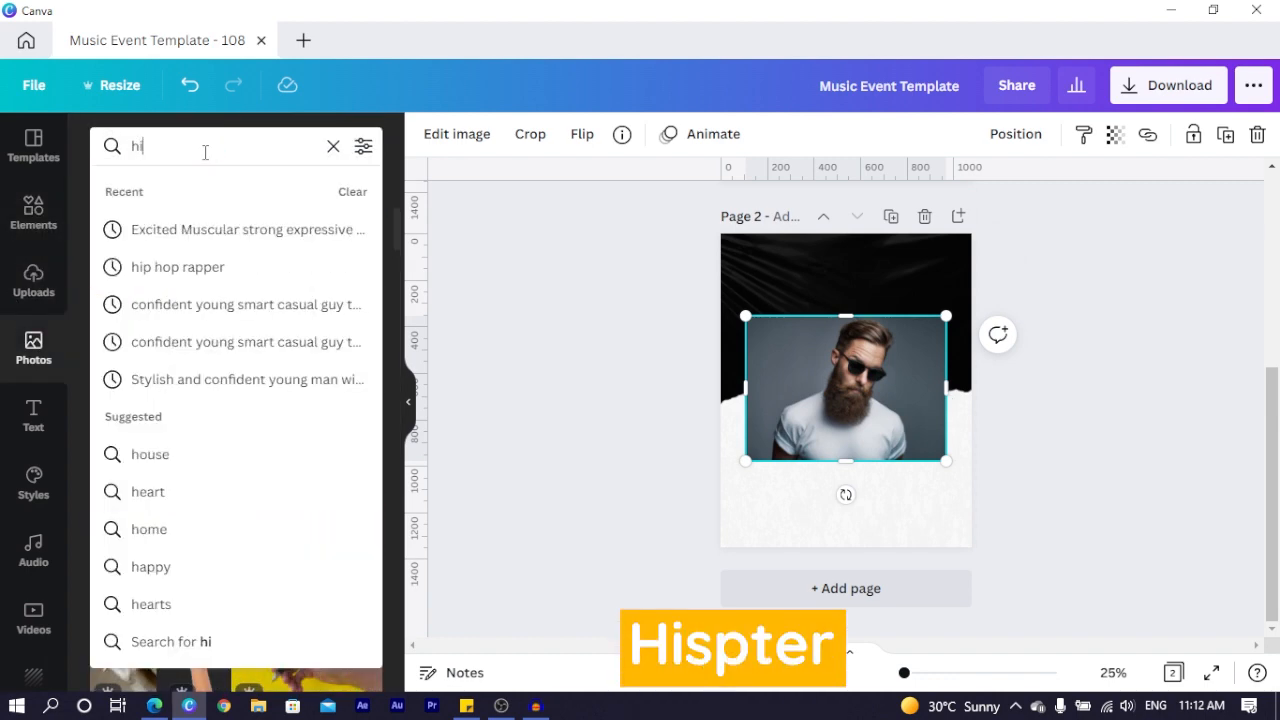
{"action": "type", "text": "pst"}
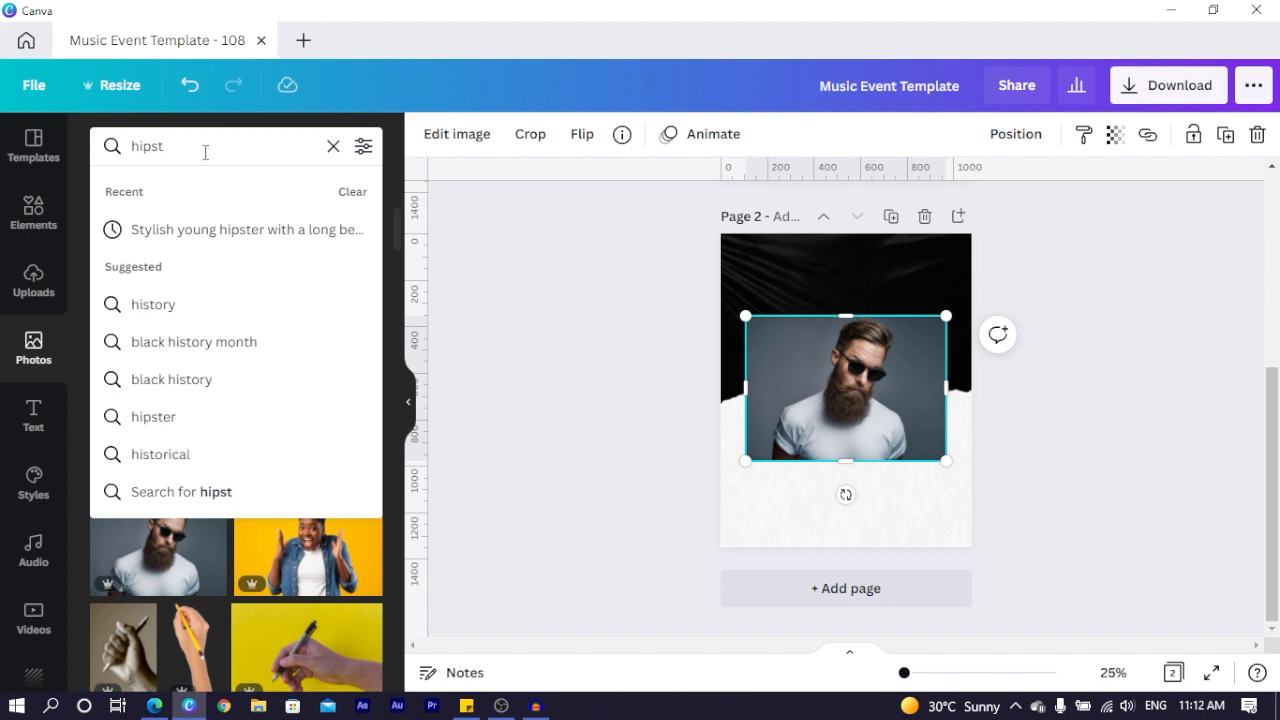
{"action": "type", "text": "er"}
{"action": "key", "text": "Return"}
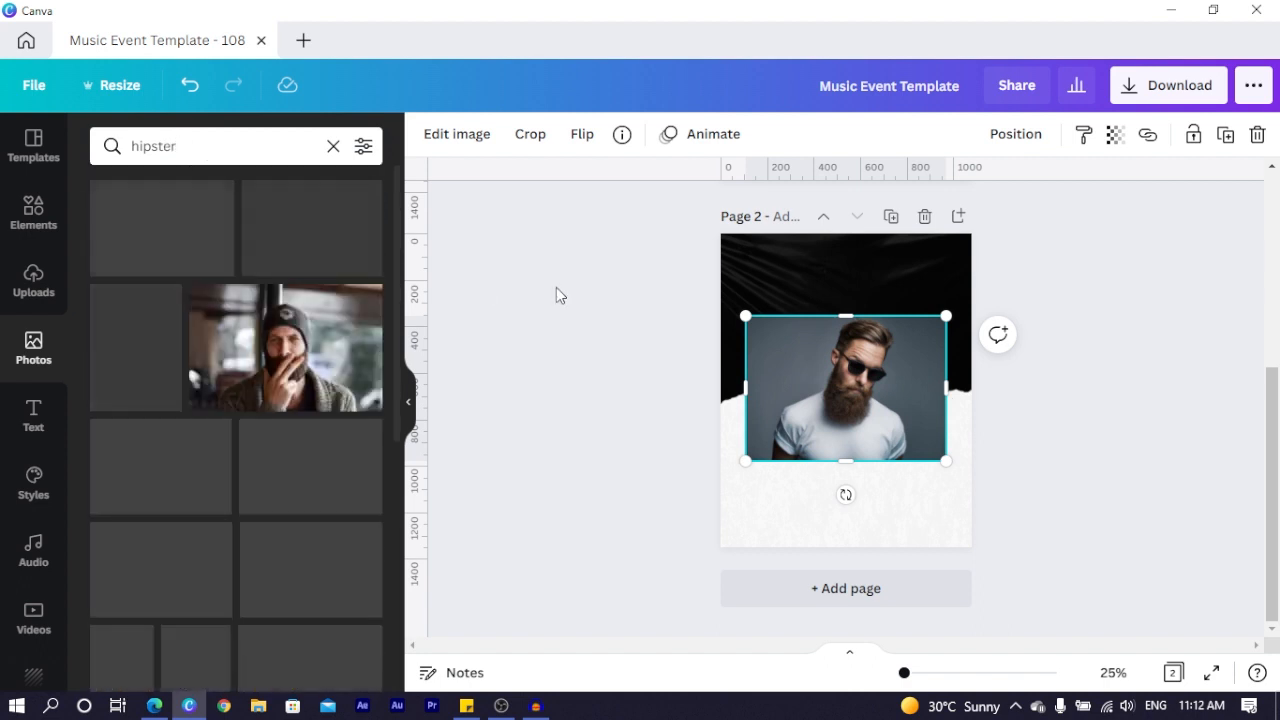
{"action": "scroll", "coordinate": [229, 423], "scroll_direction": "down", "scroll_amount": 5}
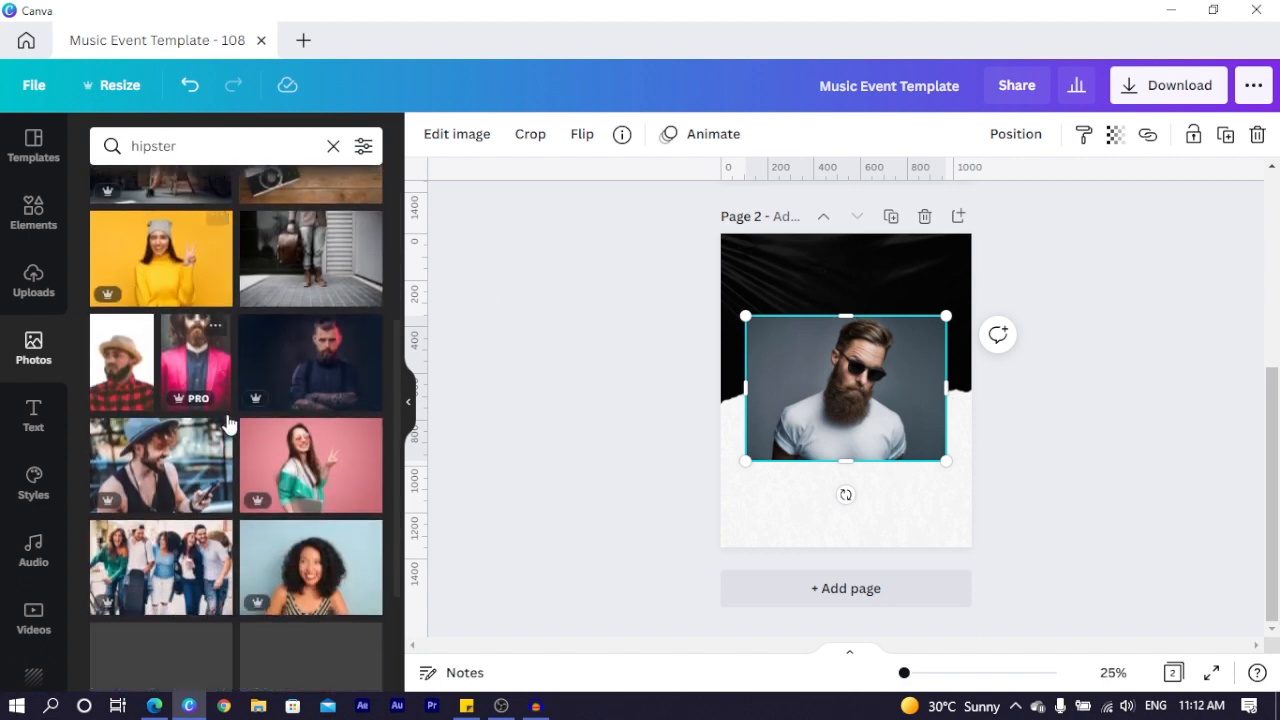
{"action": "scroll", "coordinate": [280, 450], "scroll_direction": "down", "scroll_amount": 1}
- Search the photo library for "hipster with beard" and browse the results for portraits of bearded men
{"action": "left_click", "coordinate": [215, 146]}
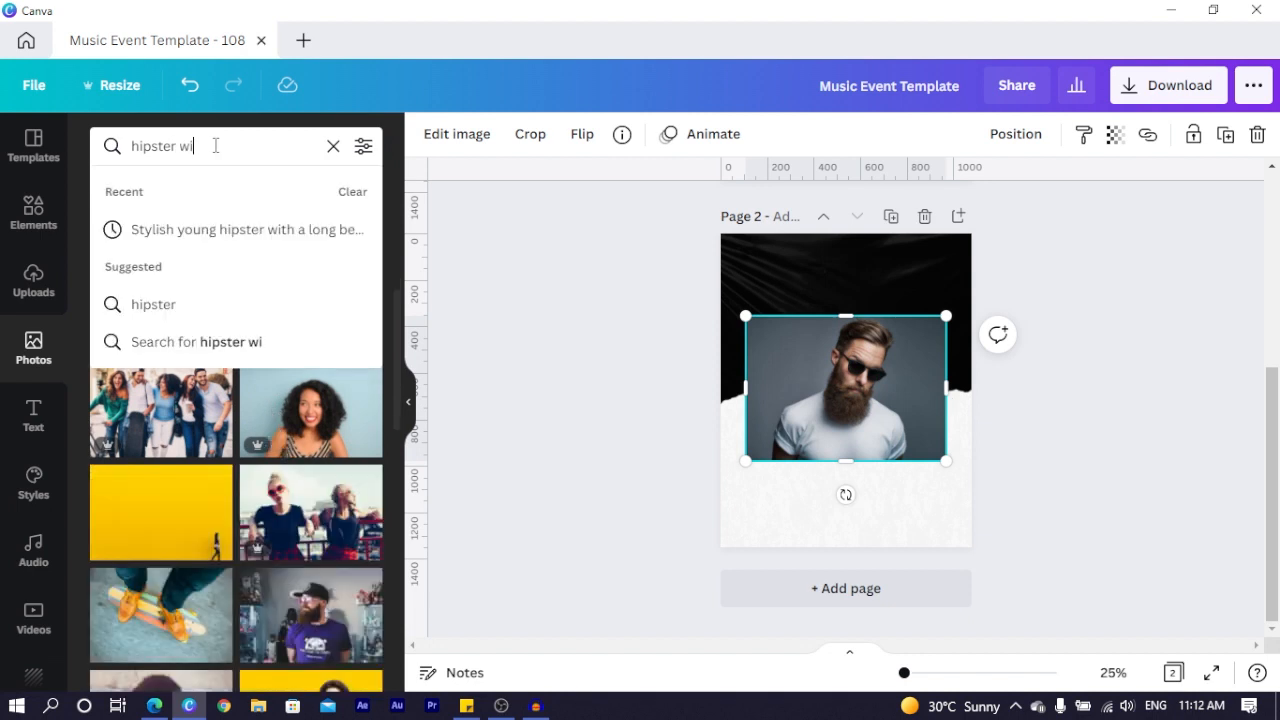
{"action": "type", "text": "with brard"}
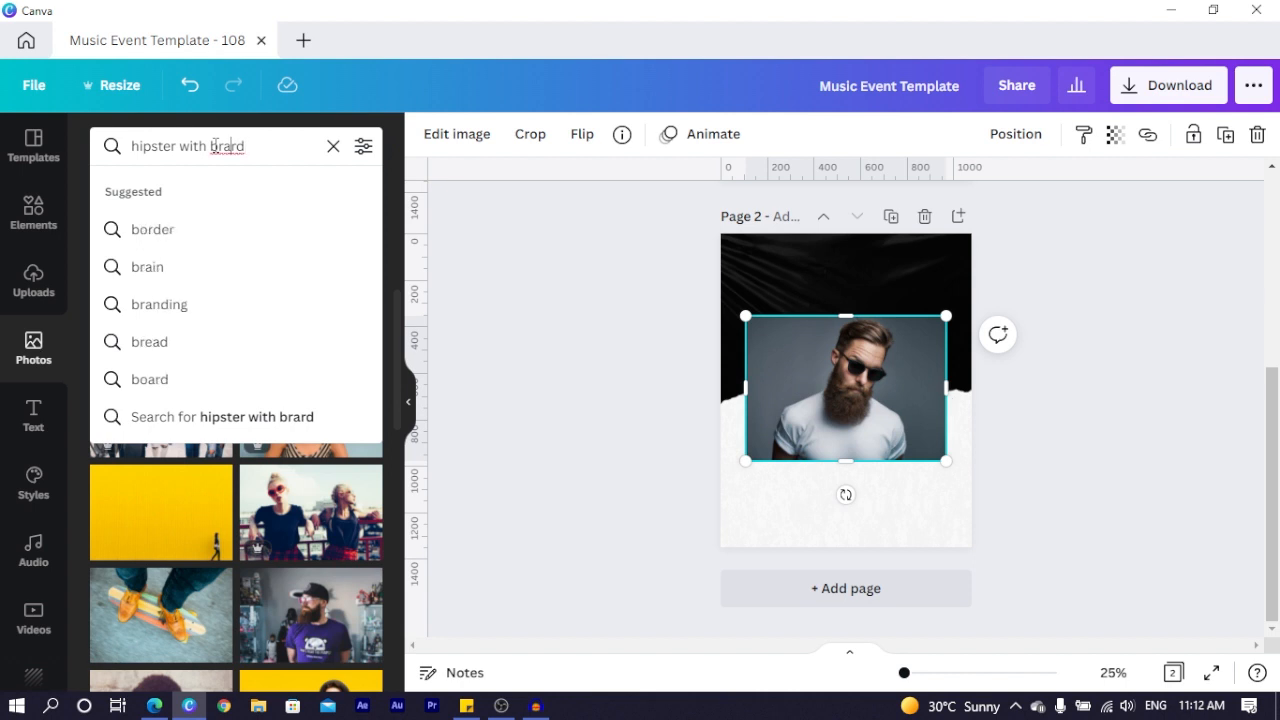
{"action": "key", "text": "Delete"}
{"action": "type", "text": "ea"}
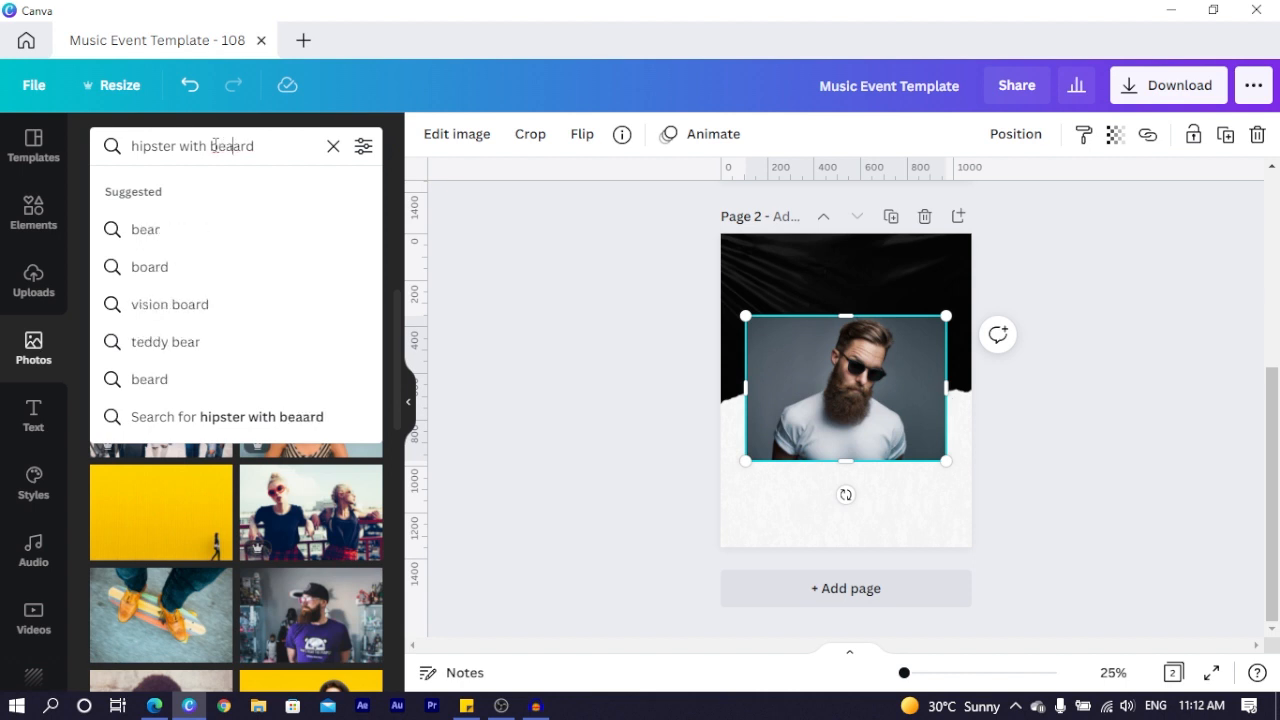
{"action": "key", "text": "BackSpace"}
{"action": "key", "text": "Return"}
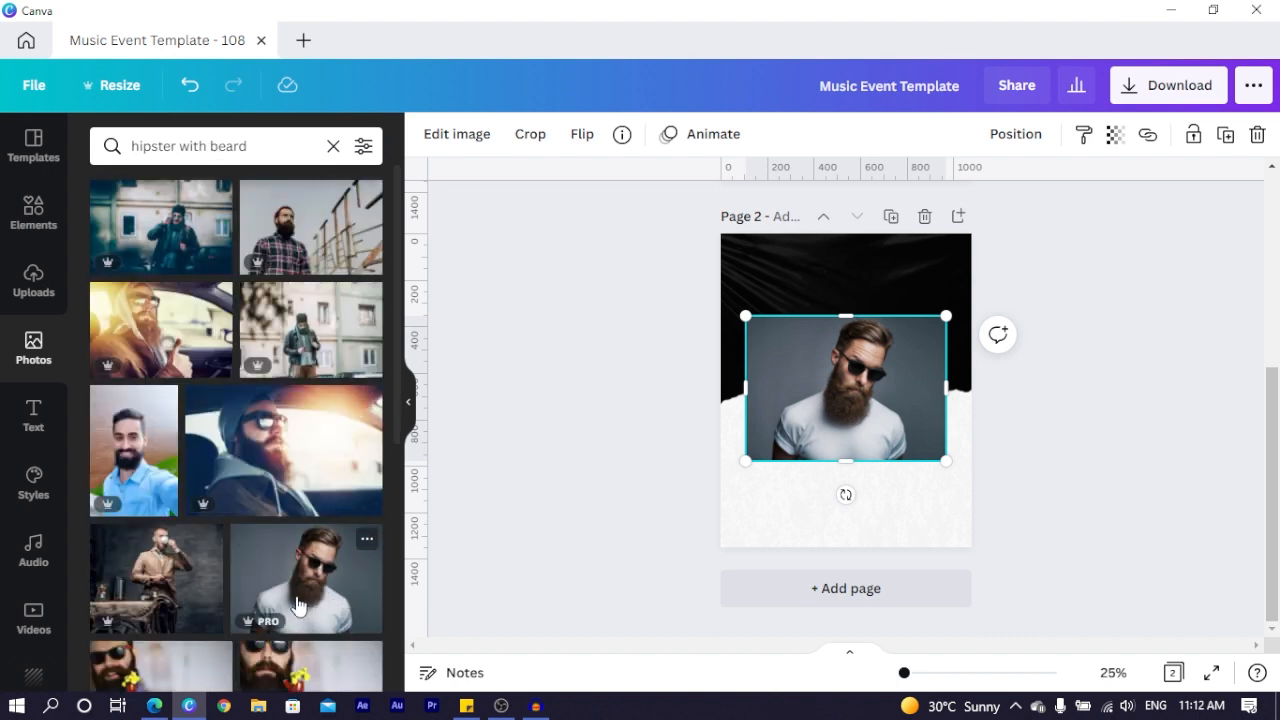
{"action": "scroll", "coordinate": [257, 491], "scroll_direction": "down", "scroll_amount": 4}
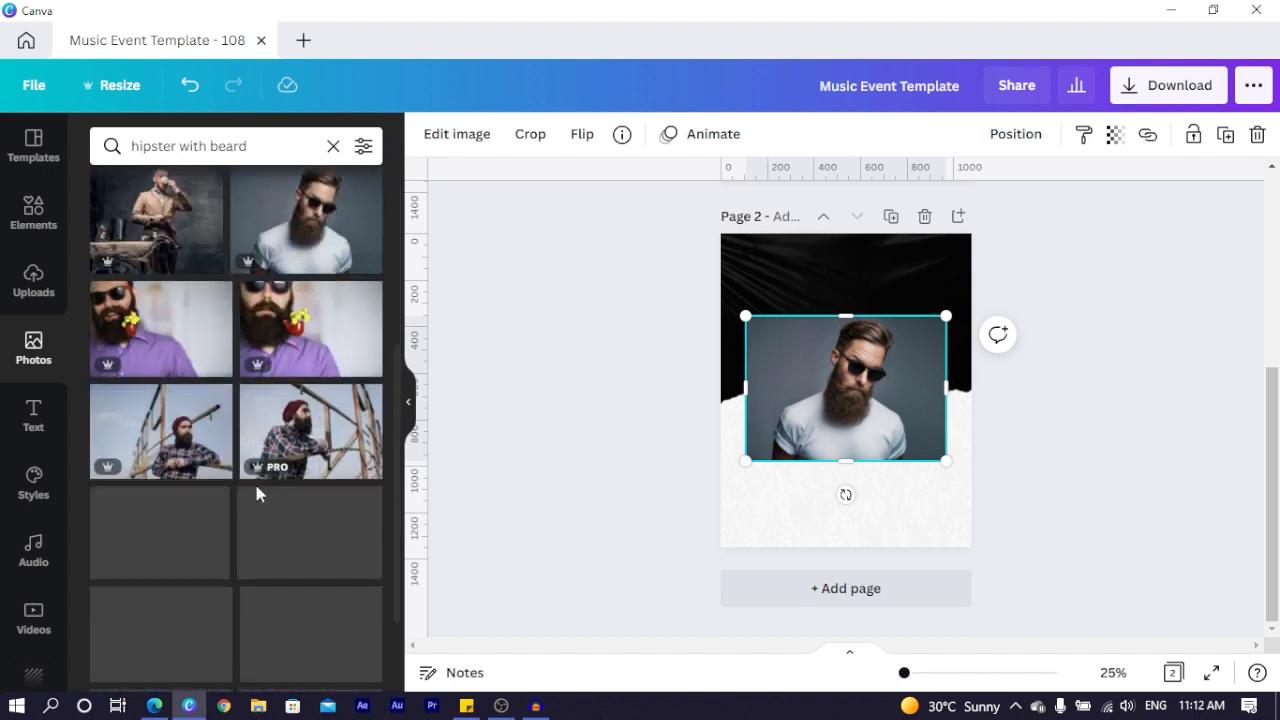
{"action": "scroll", "coordinate": [205, 500], "scroll_direction": "down", "scroll_amount": 7}
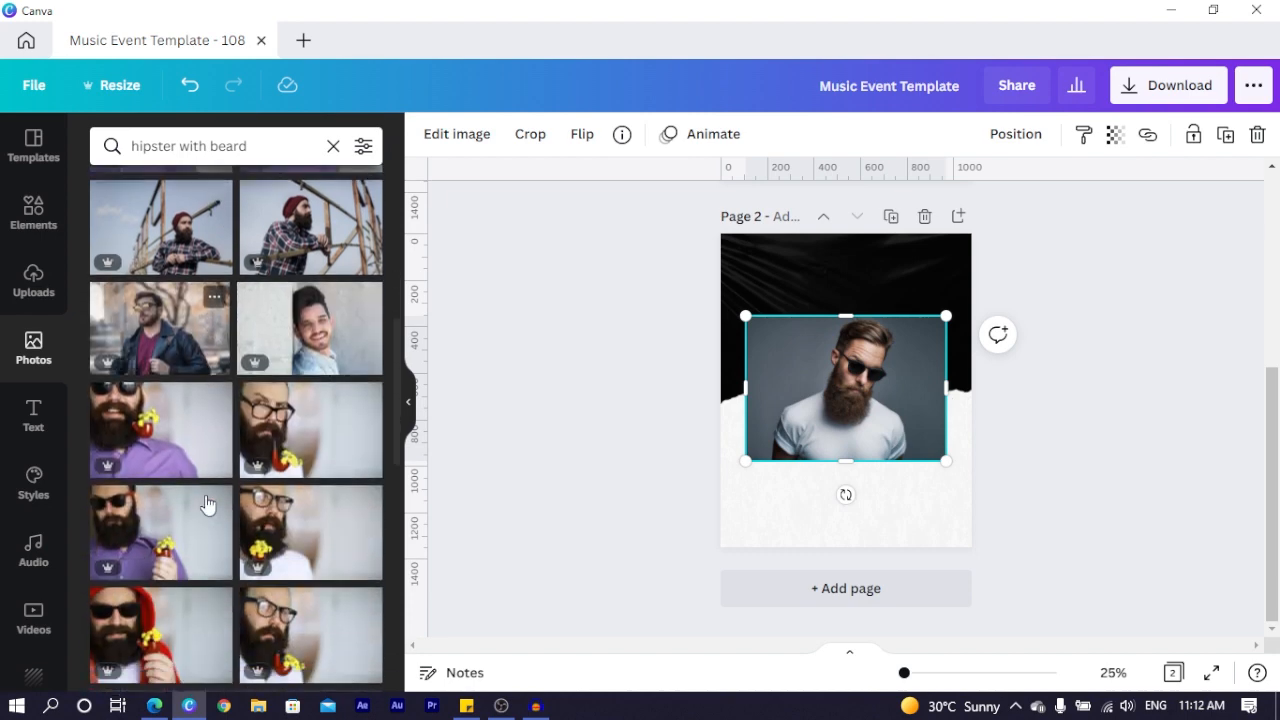
{"action": "scroll", "coordinate": [214, 494], "scroll_direction": "down", "scroll_amount": 1}
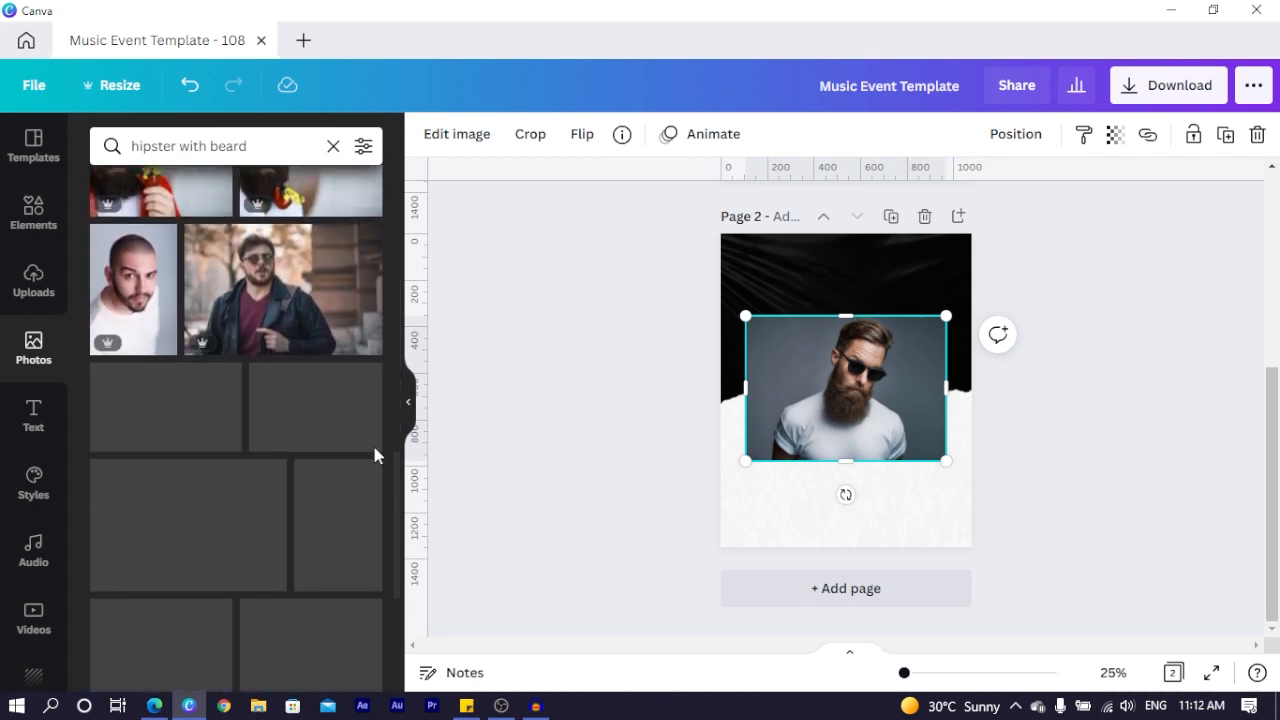
{"action": "scroll", "coordinate": [266, 457], "scroll_direction": "down", "scroll_amount": 5}
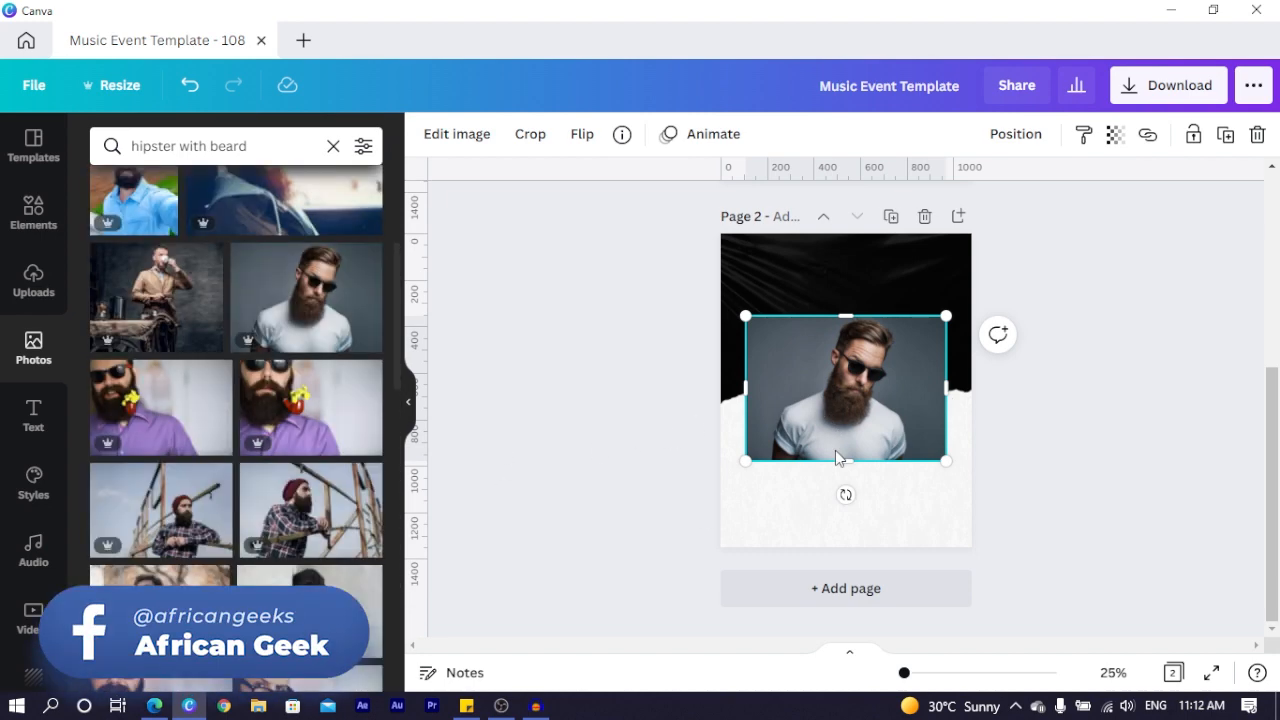
- Move the bearded man photo to page 2's bottom edge, enlarge it slightly beyond the page width and center it horizontally
{"action": "left_click_drag", "start_coordinate": [835, 452], "coordinate": [830, 505]}
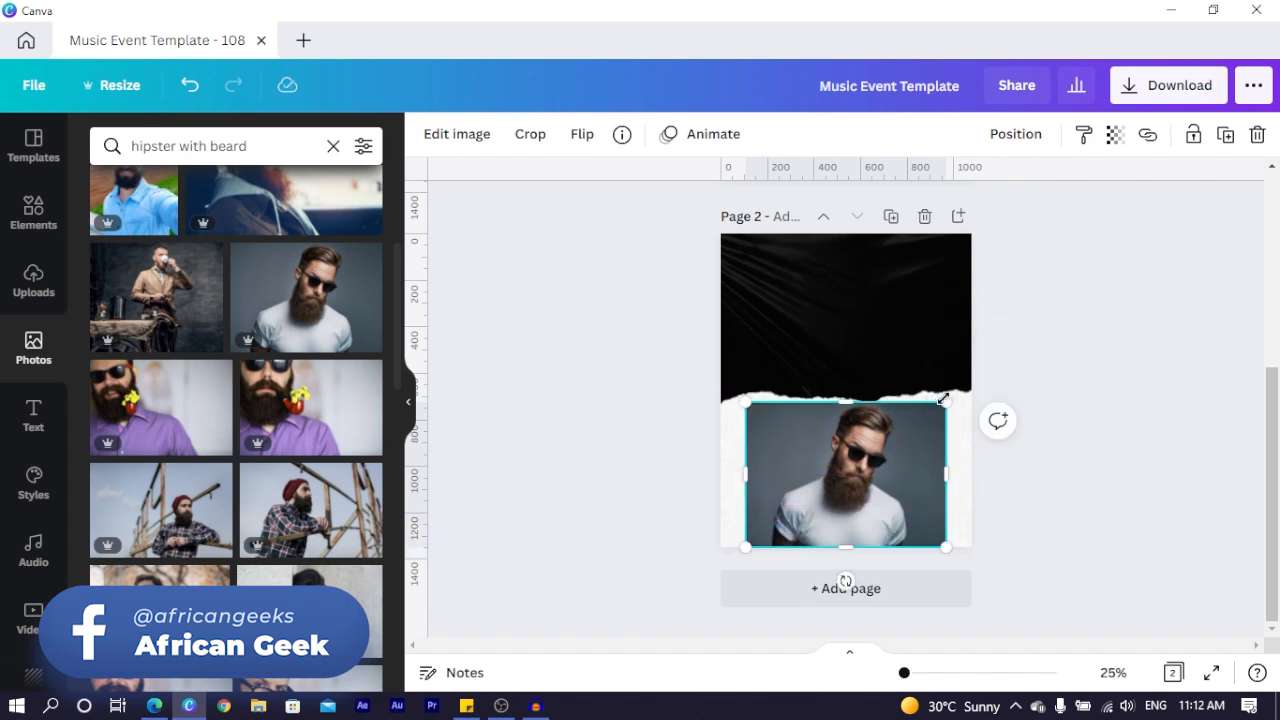
{"action": "left_click_drag", "start_coordinate": [943, 399], "coordinate": [1013, 353]}
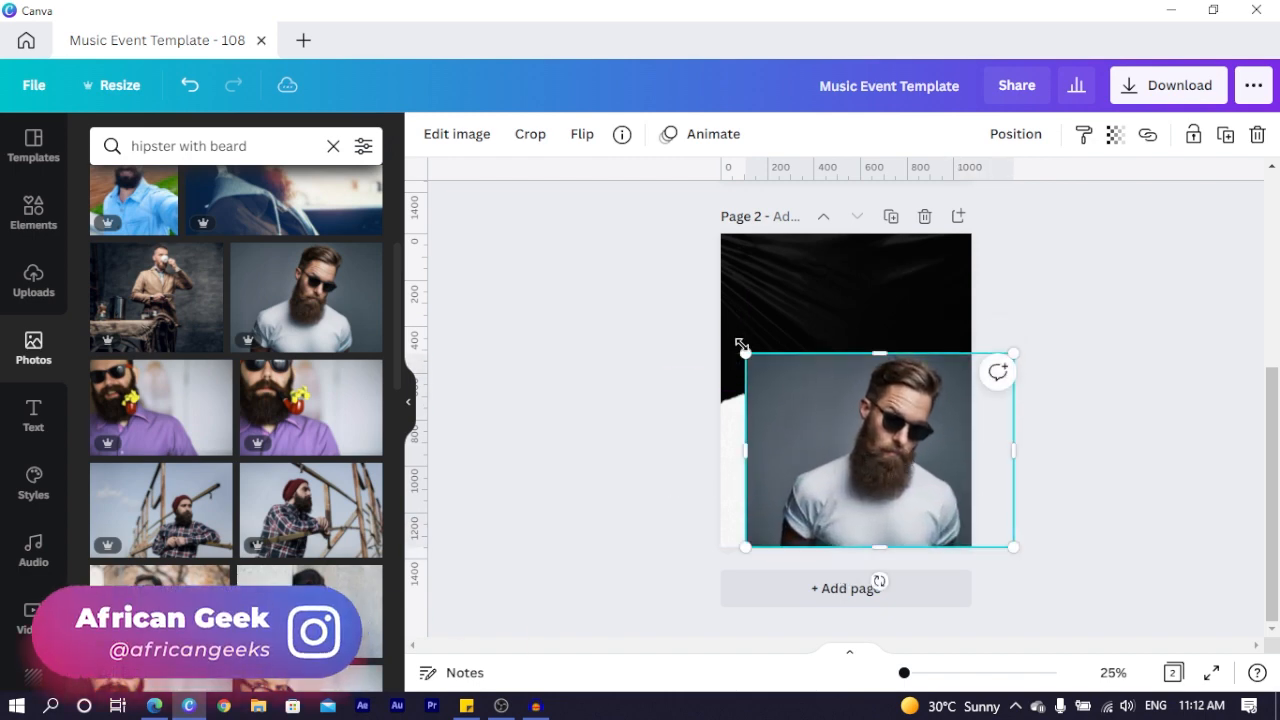
{"action": "left_click_drag", "start_coordinate": [741, 345], "coordinate": [709, 326]}
{"action": "left_click_drag", "start_coordinate": [860, 400], "coordinate": [840, 405]}
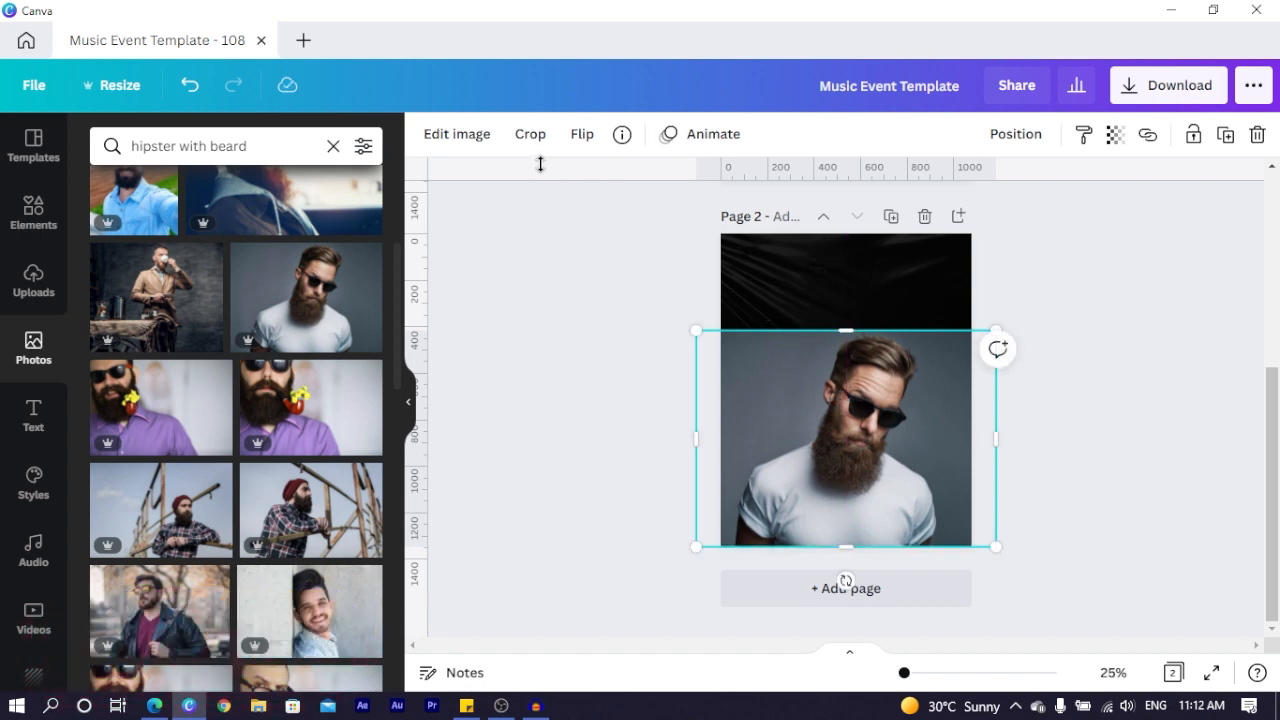
- Remove the background of the bearded man photo and crop both its sides to the page edges
{"action": "left_click", "coordinate": [452, 139]}
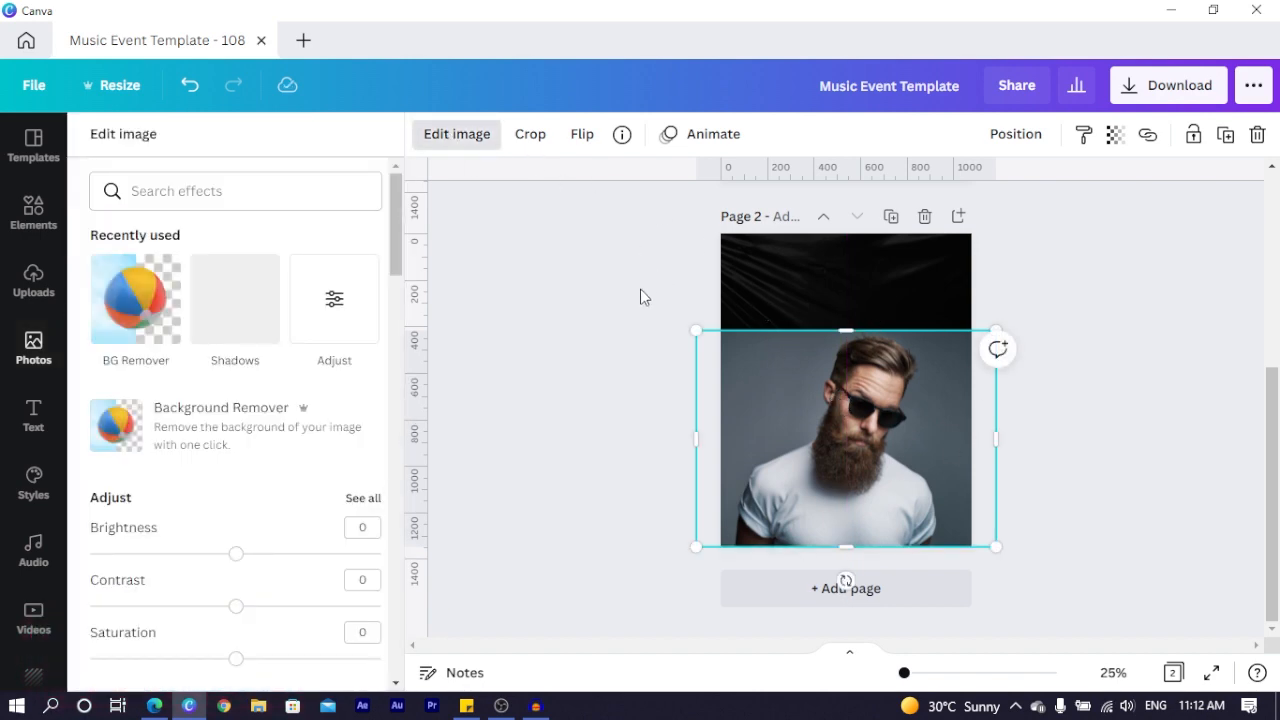
{"action": "left_click", "coordinate": [141, 315]}
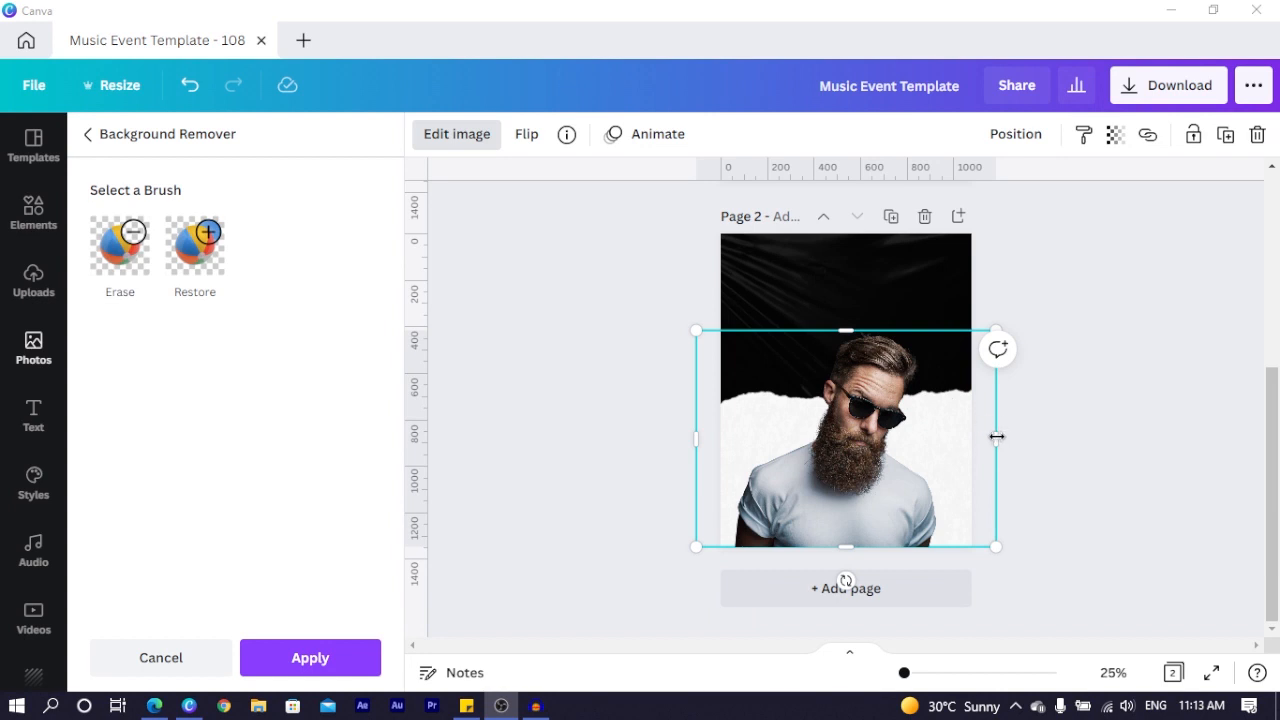
{"action": "left_click_drag", "start_coordinate": [997, 436], "coordinate": [971, 438]}
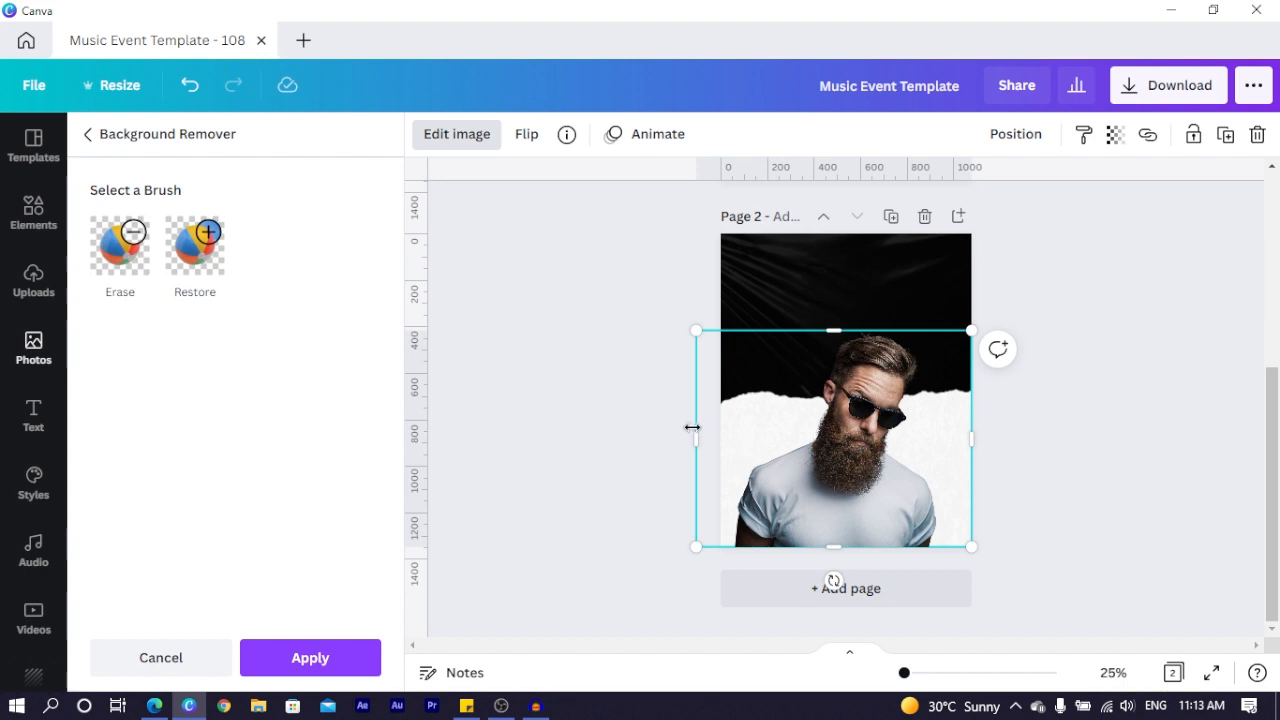
{"action": "mouse_move", "coordinate": [692, 427]}
{"action": "left_mouse_down"}
{"action": "mouse_move", "coordinate": [711, 426]}
{"action": "mouse_move", "coordinate": [690, 428]}
{"action": "left_mouse_up"}
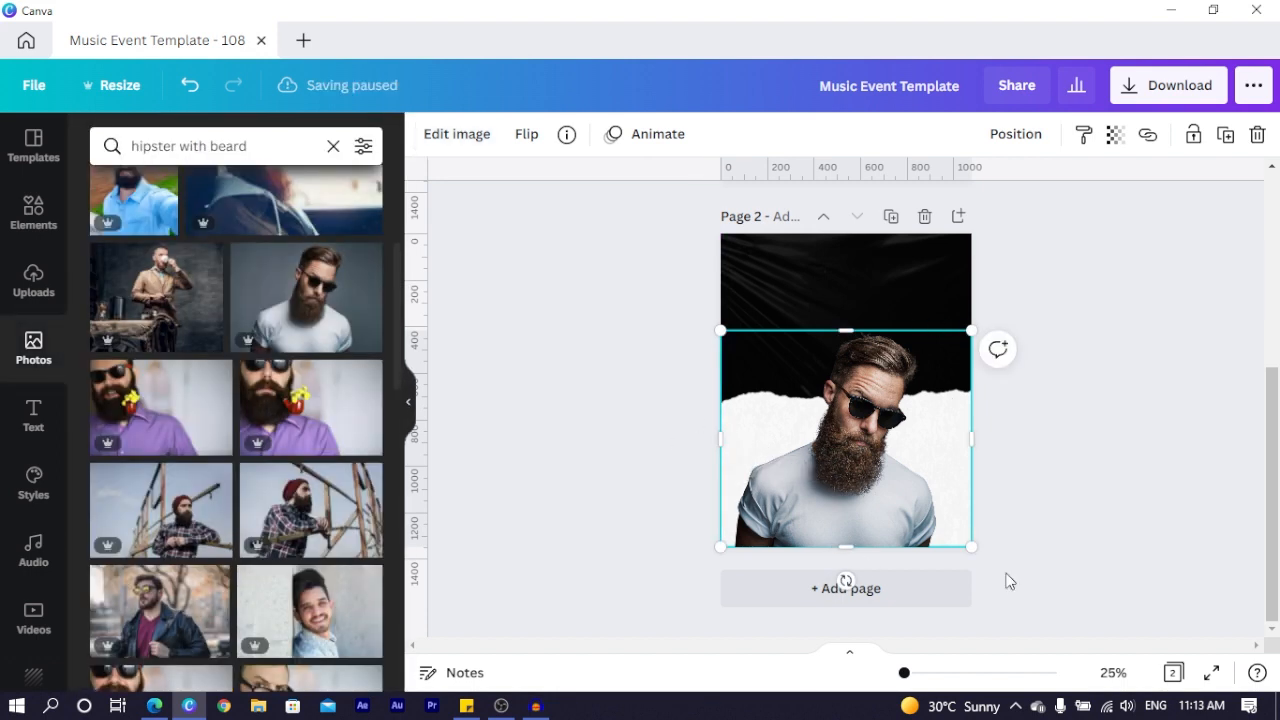
{"action": "left_click", "coordinate": [1162, 432]}
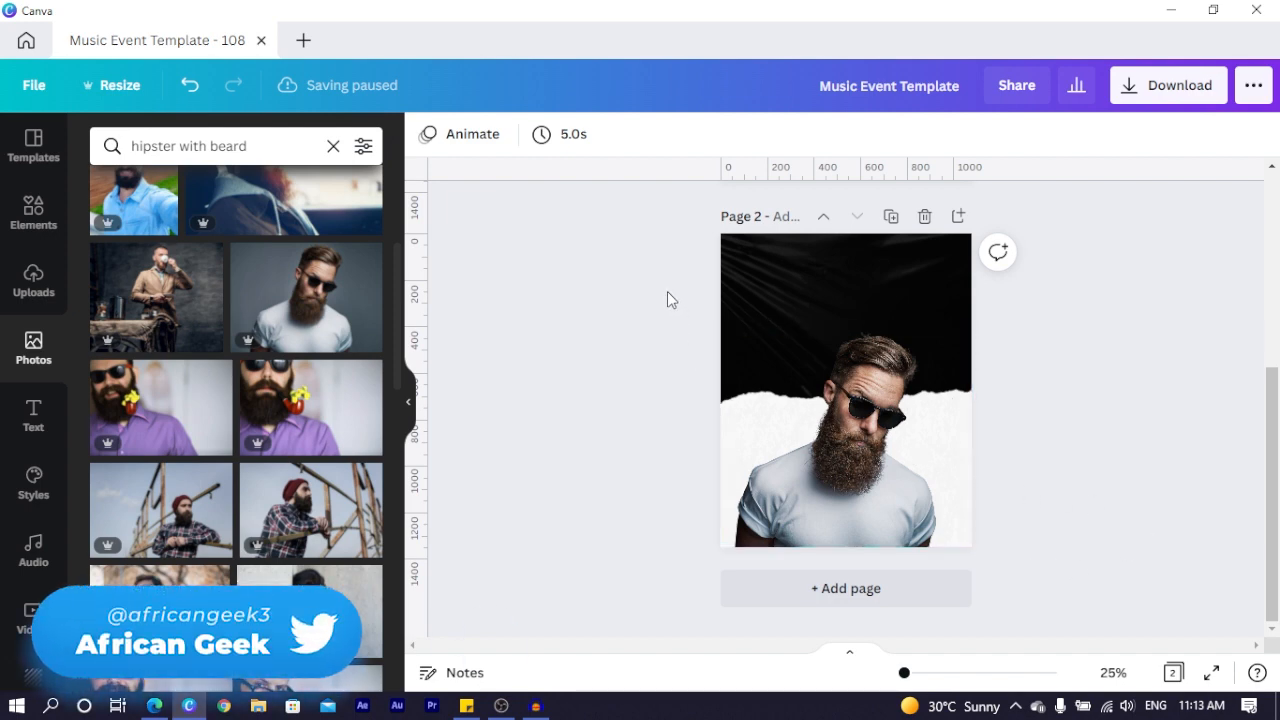
- Add a text box above the man's head on page 2 and enlarge it to font size 45
{"action": "key", "text": "t"}
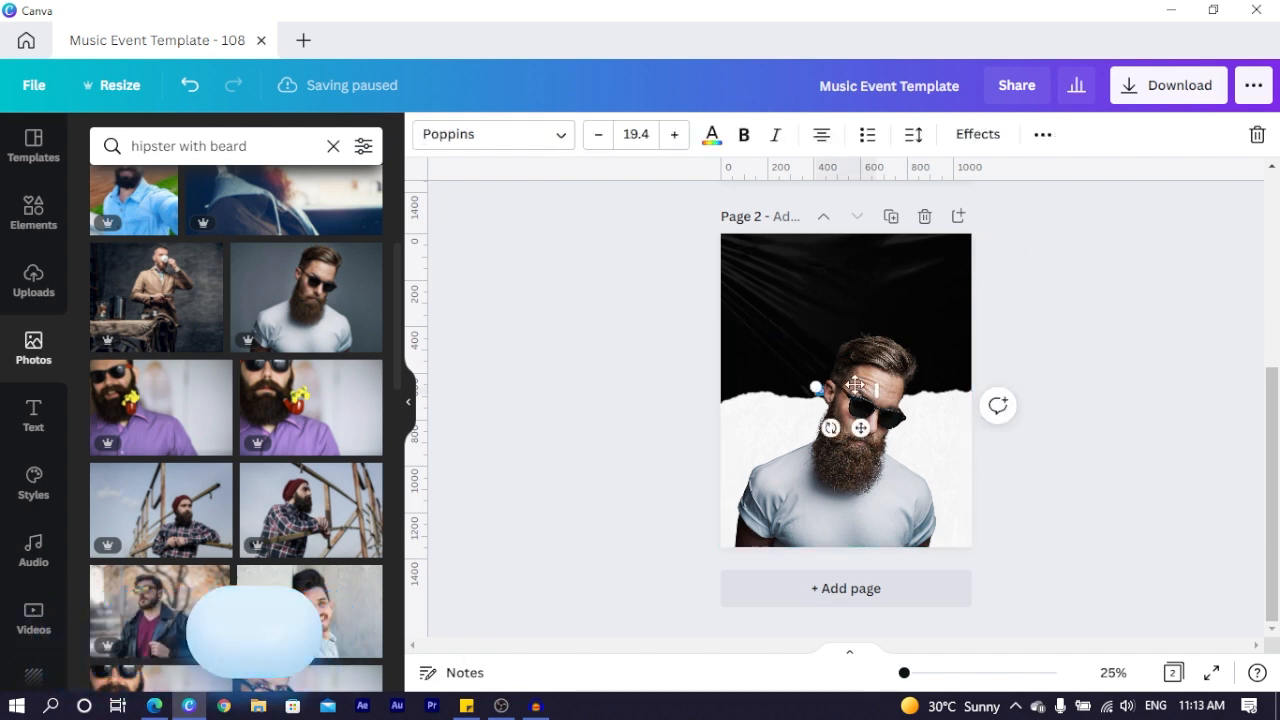
{"action": "left_click_drag", "start_coordinate": [855, 384], "coordinate": [849, 326]}
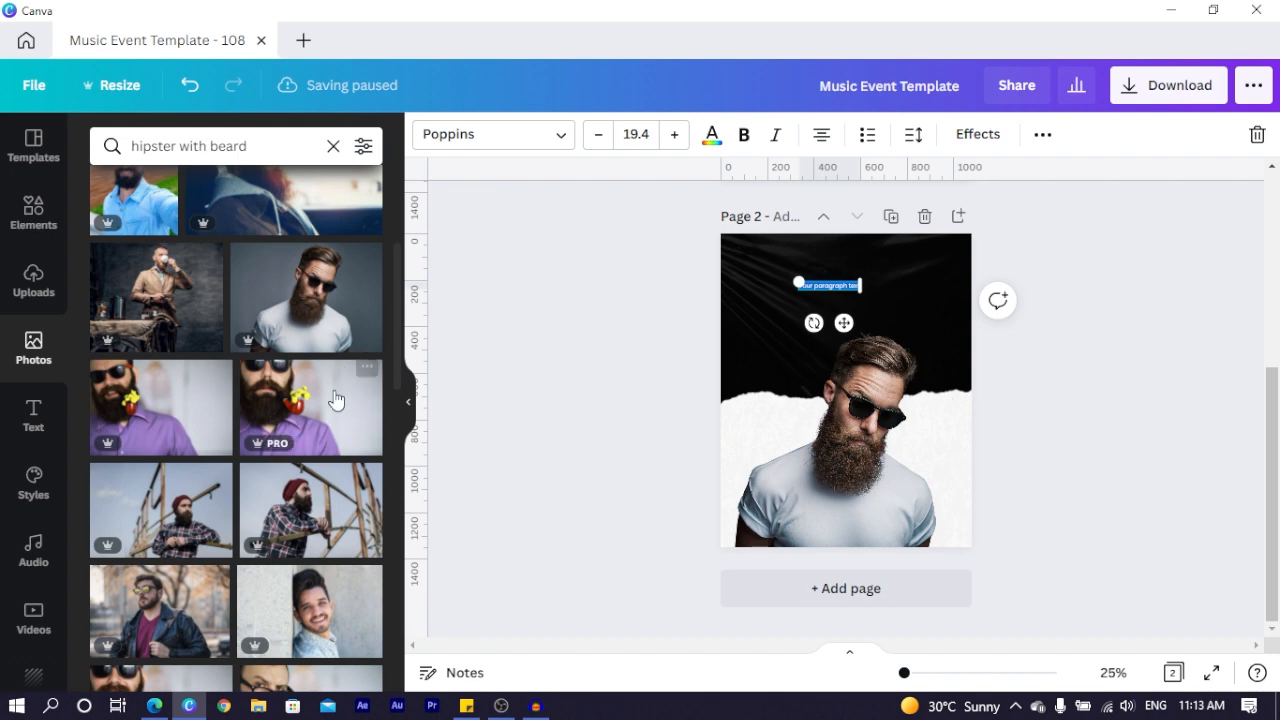
{"action": "left_click", "coordinate": [30, 423]}
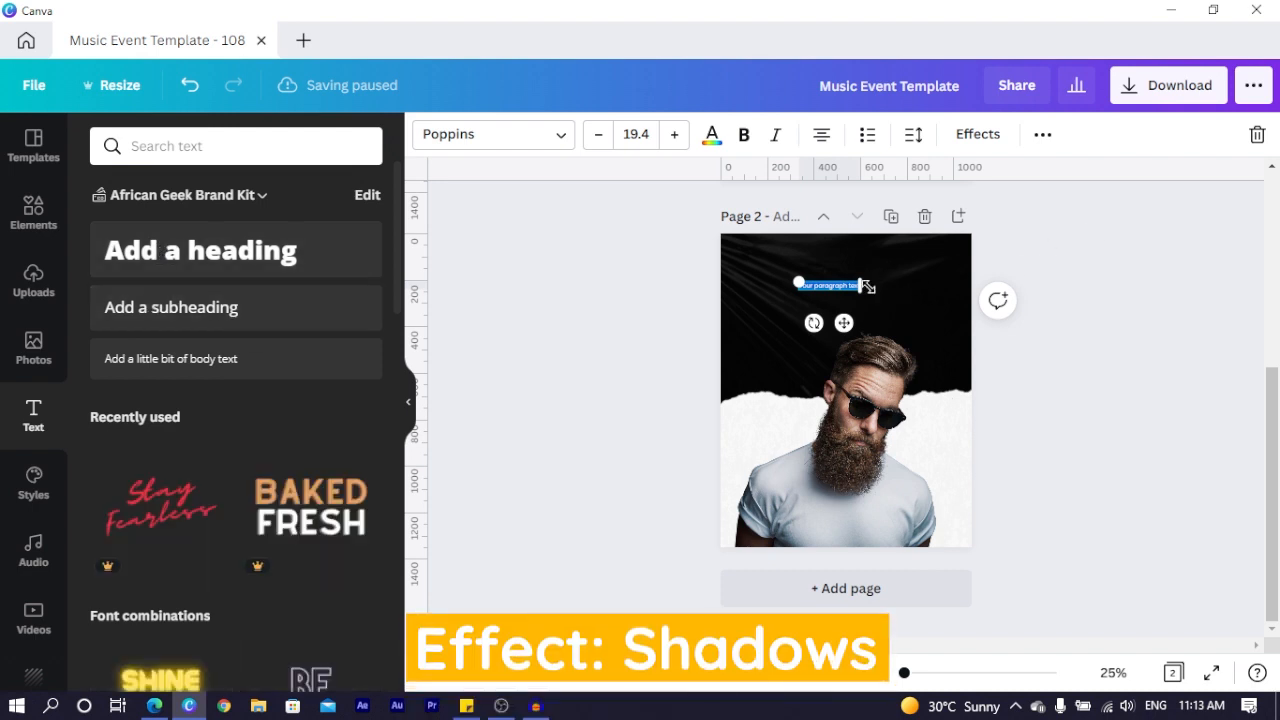
{"action": "left_click_drag", "start_coordinate": [866, 287], "coordinate": [860, 320]}
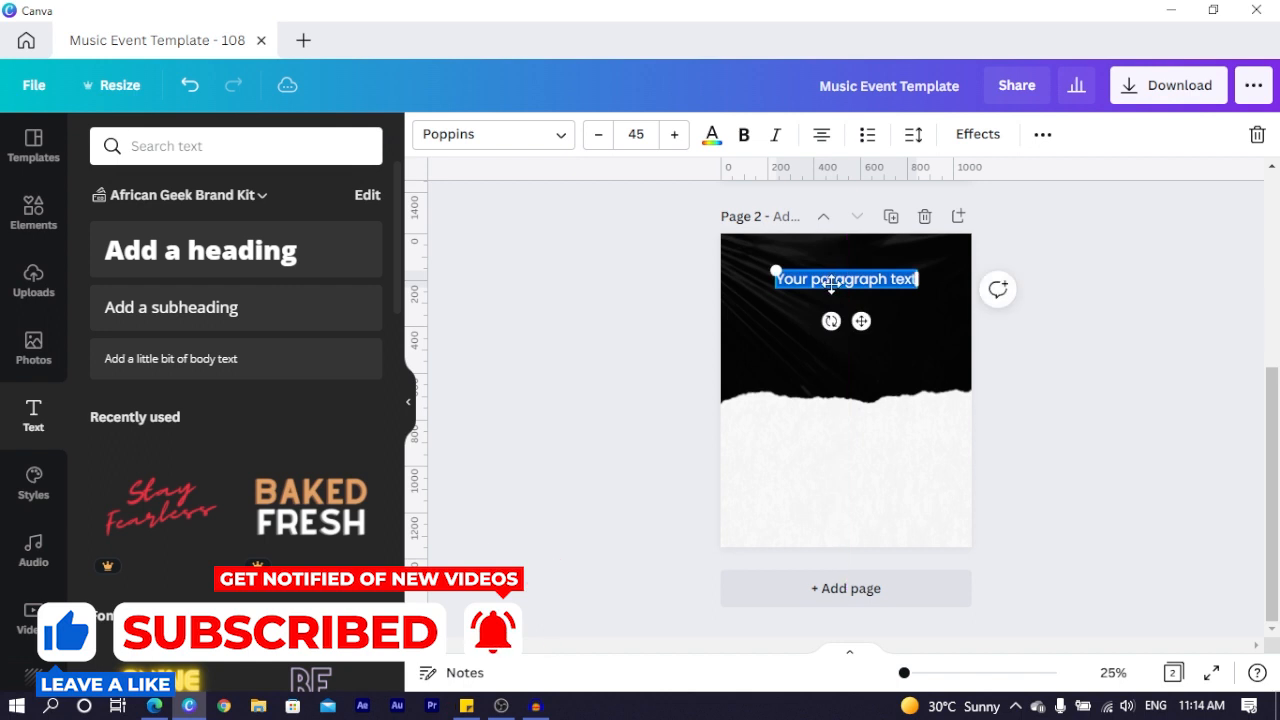
- Replace the placeholder text above the man's head with "MUSIC", following the title on page 1
{"action": "left_click", "coordinate": [830, 280]}
{"action": "key", "text": "ctrl+a"}
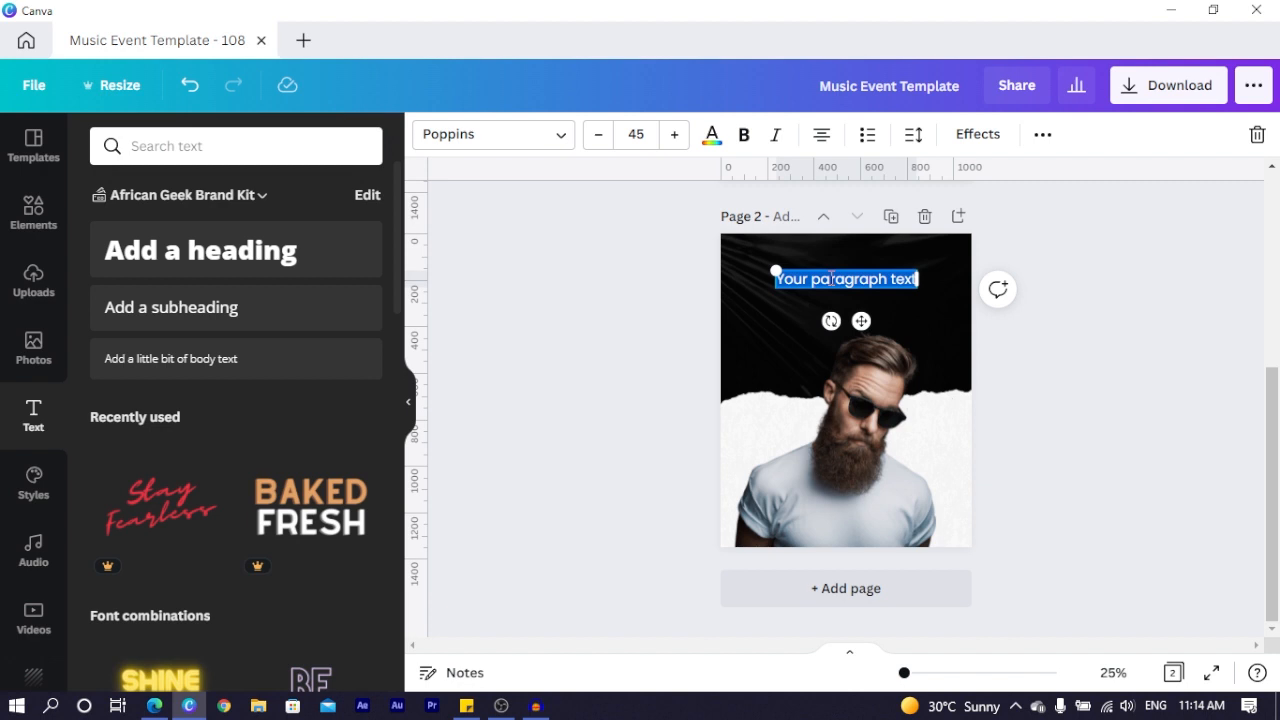
{"action": "scroll", "coordinate": [858, 270], "scroll_direction": "up", "scroll_amount": 4}
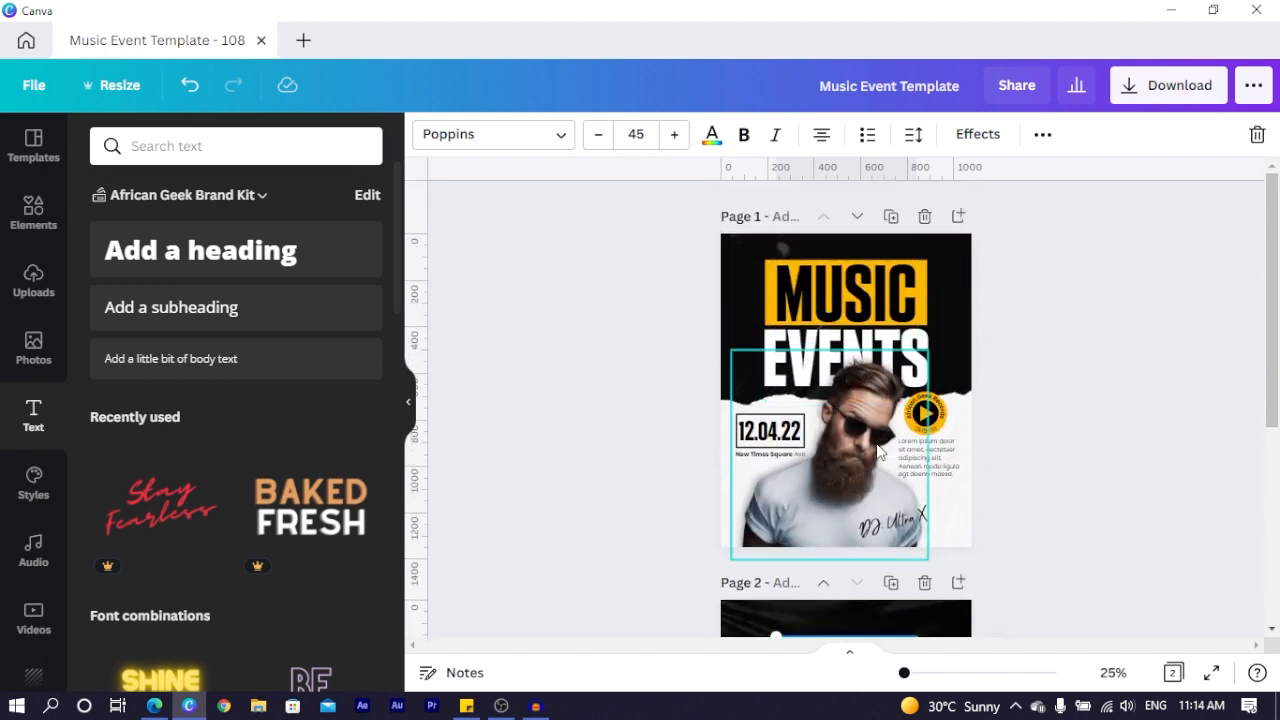
{"action": "scroll", "coordinate": [861, 452], "scroll_direction": "down", "scroll_amount": 3}
{"action": "key", "text": "BackSpace"}
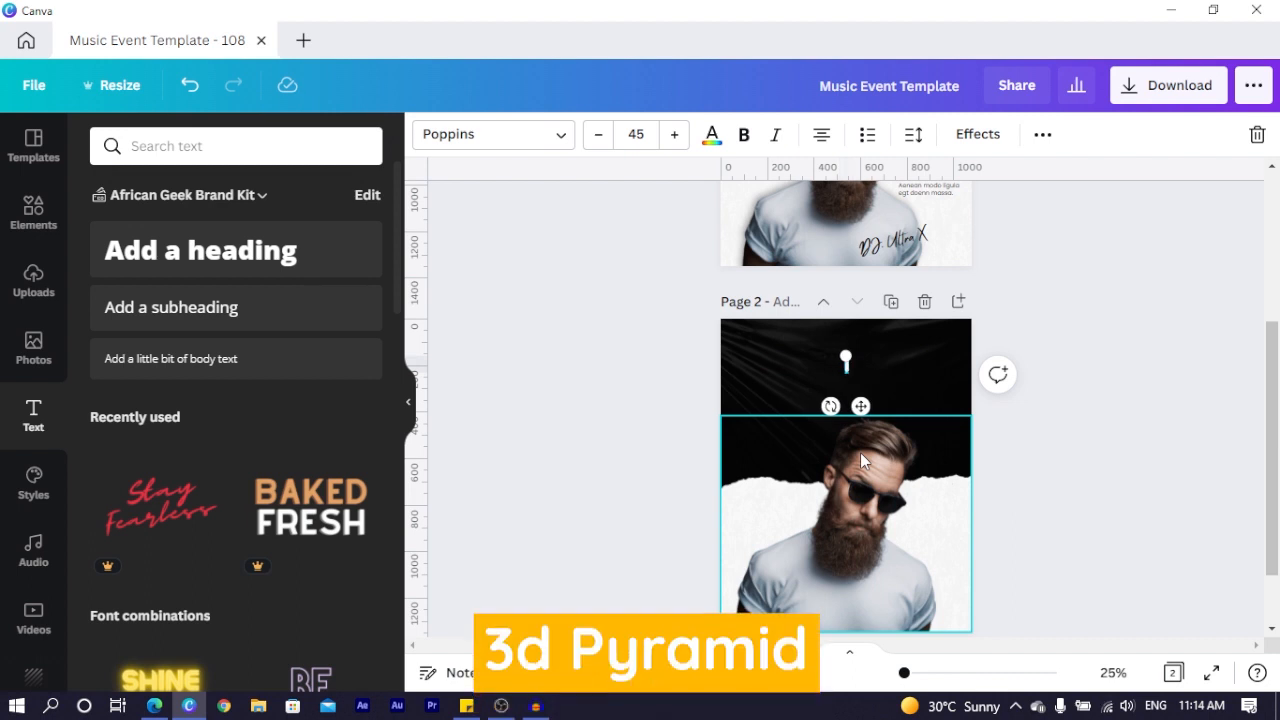
{"action": "type", "text": "MUSIC"}
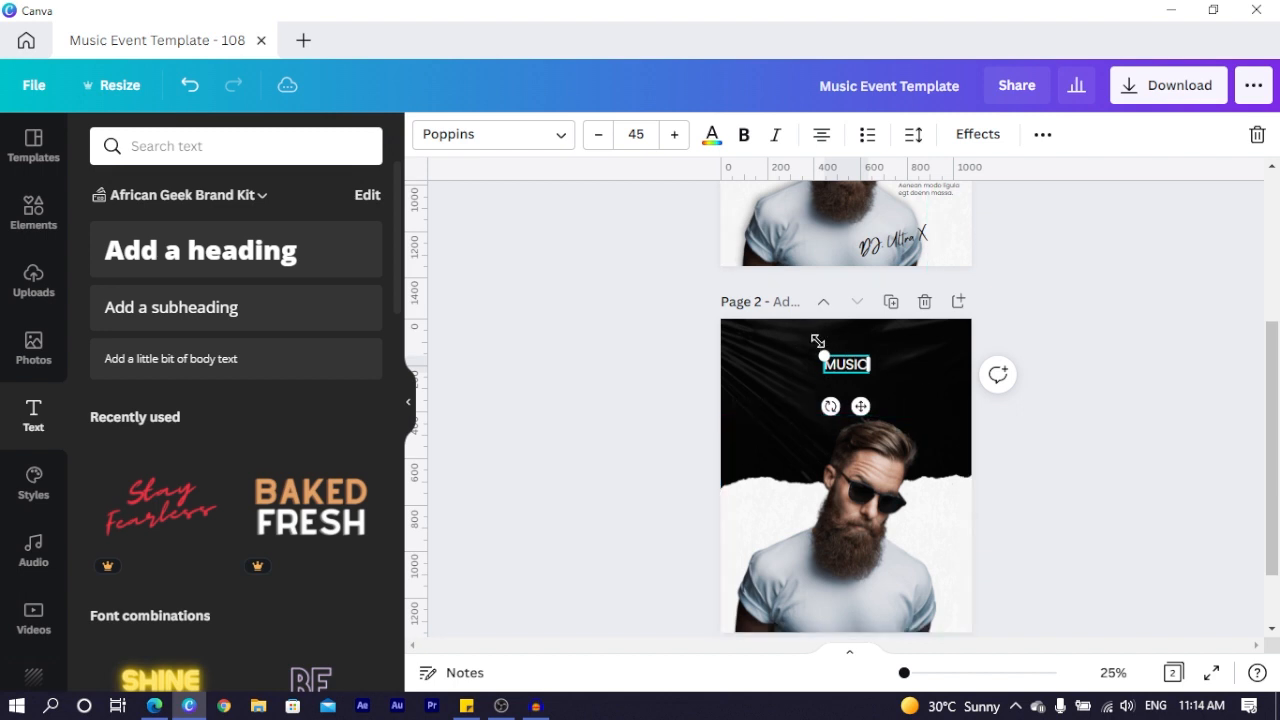
- Set the "MUSIC" text in Greve 800, enlarge it to size 227 and center it near page 2's top
{"action": "left_click", "coordinate": [593, 407]}
{"action": "left_click", "coordinate": [846, 364]}
{"action": "left_click", "coordinate": [457, 134]}
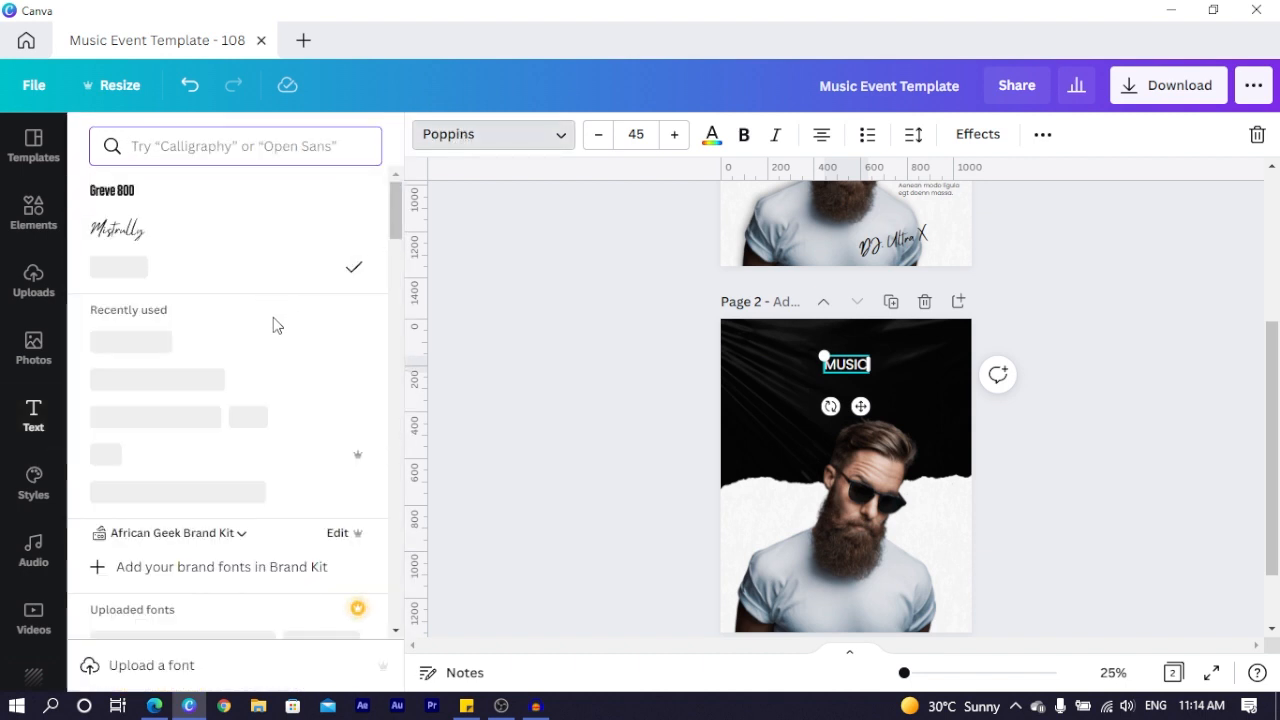
{"action": "left_click", "coordinate": [108, 192]}
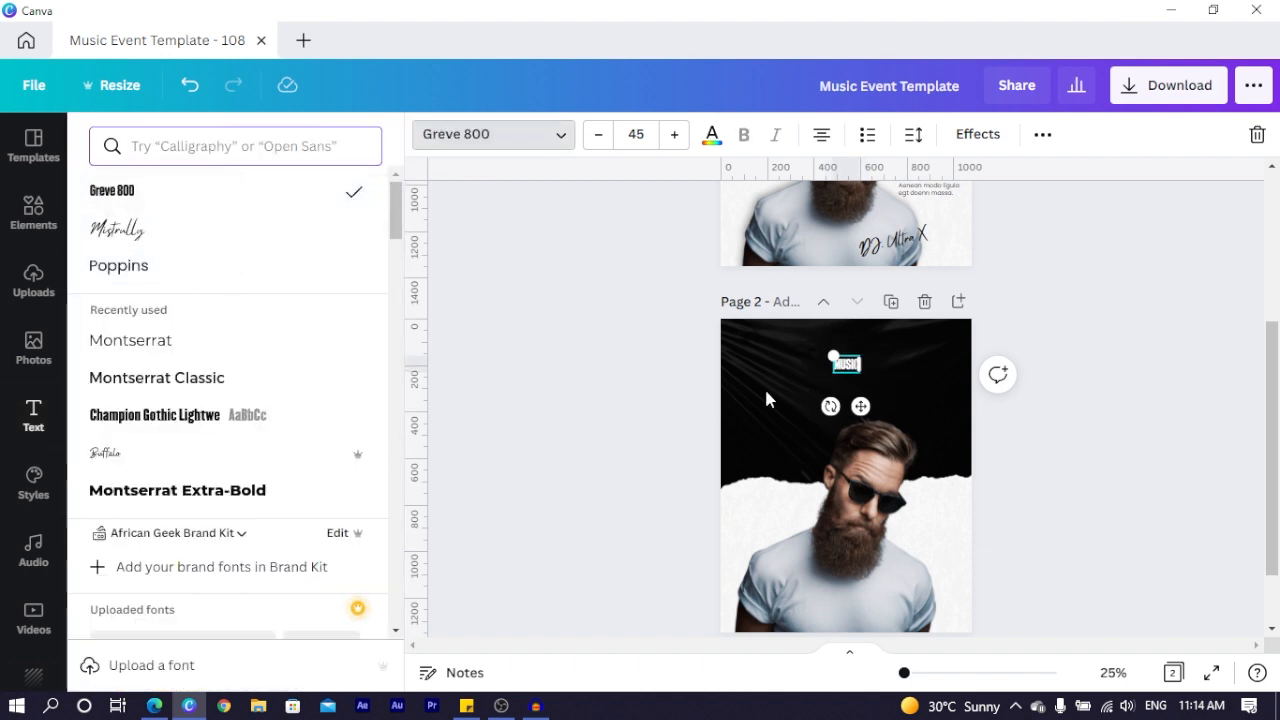
{"action": "left_click_drag", "start_coordinate": [818, 350], "coordinate": [732, 290]}
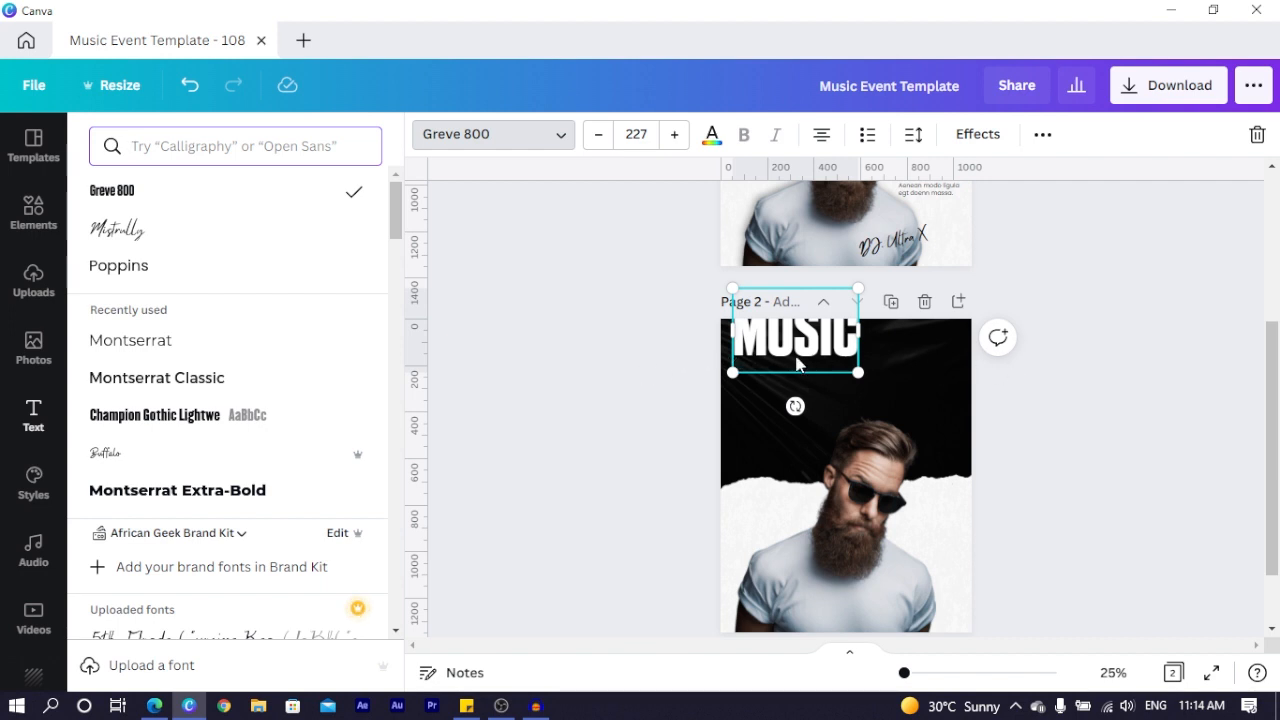
{"action": "left_click_drag", "start_coordinate": [798, 365], "coordinate": [839, 396]}
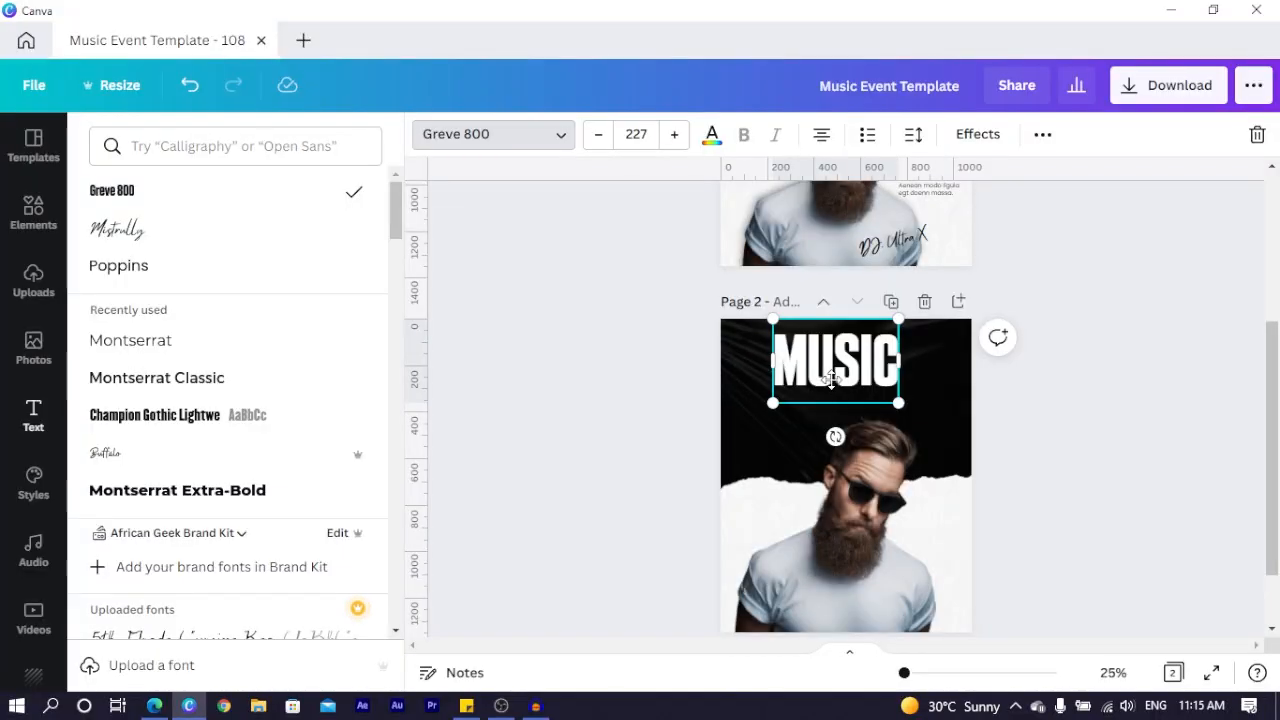
{"action": "left_click_drag", "start_coordinate": [835, 380], "coordinate": [840, 388]}
- Shrink the bearded man photo slightly and center it horizontally on page 2's bottom edge
{"action": "scroll", "coordinate": [845, 450], "scroll_direction": "down", "scroll_amount": 1}
{"action": "left_click", "coordinate": [743, 354]}
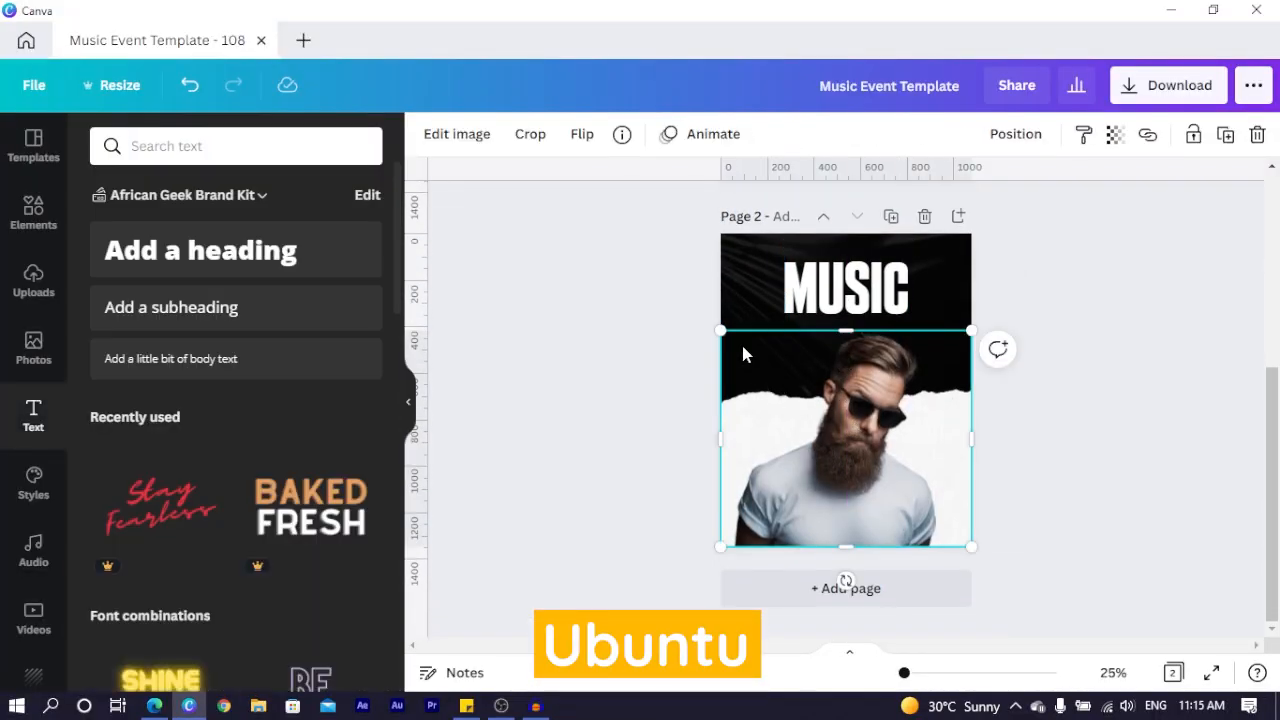
{"action": "left_click_drag", "start_coordinate": [722, 328], "coordinate": [740, 349]}
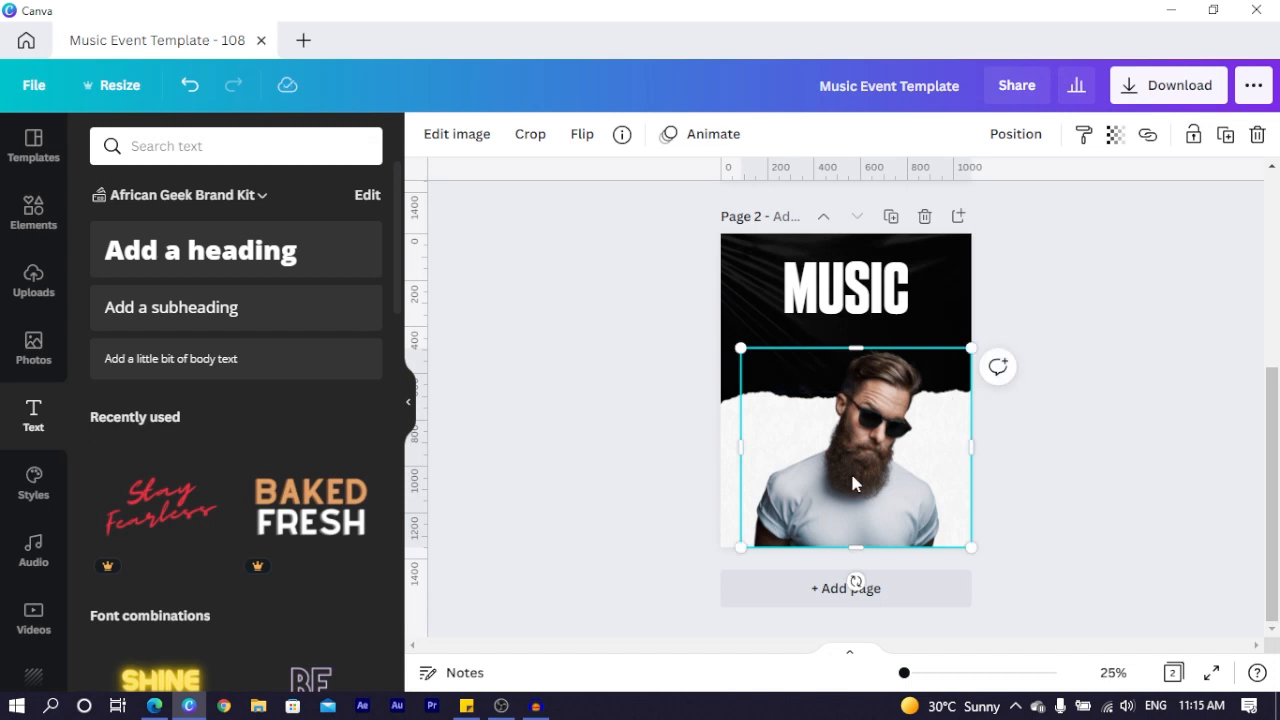
{"action": "left_click_drag", "start_coordinate": [850, 470], "coordinate": [840, 474]}
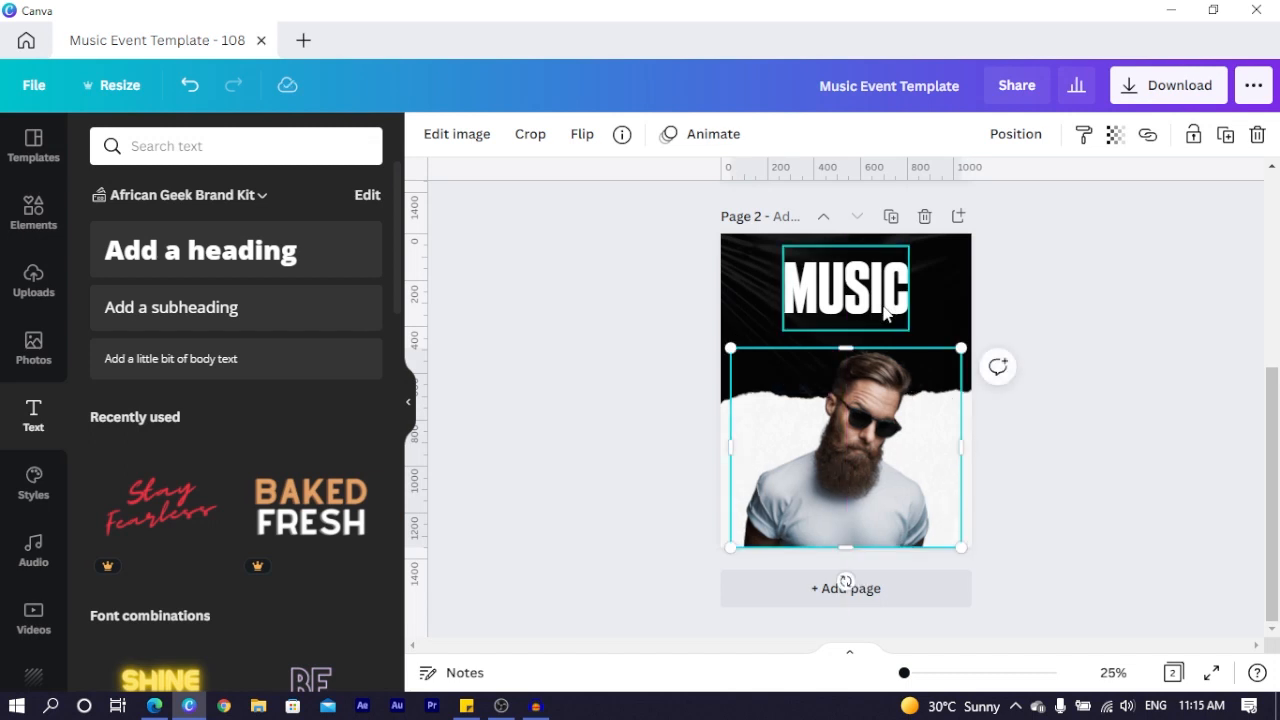
- Enlarge the "MUSIC" title to size 253 and place a duplicate of it directly below
{"action": "left_click", "coordinate": [884, 314]}
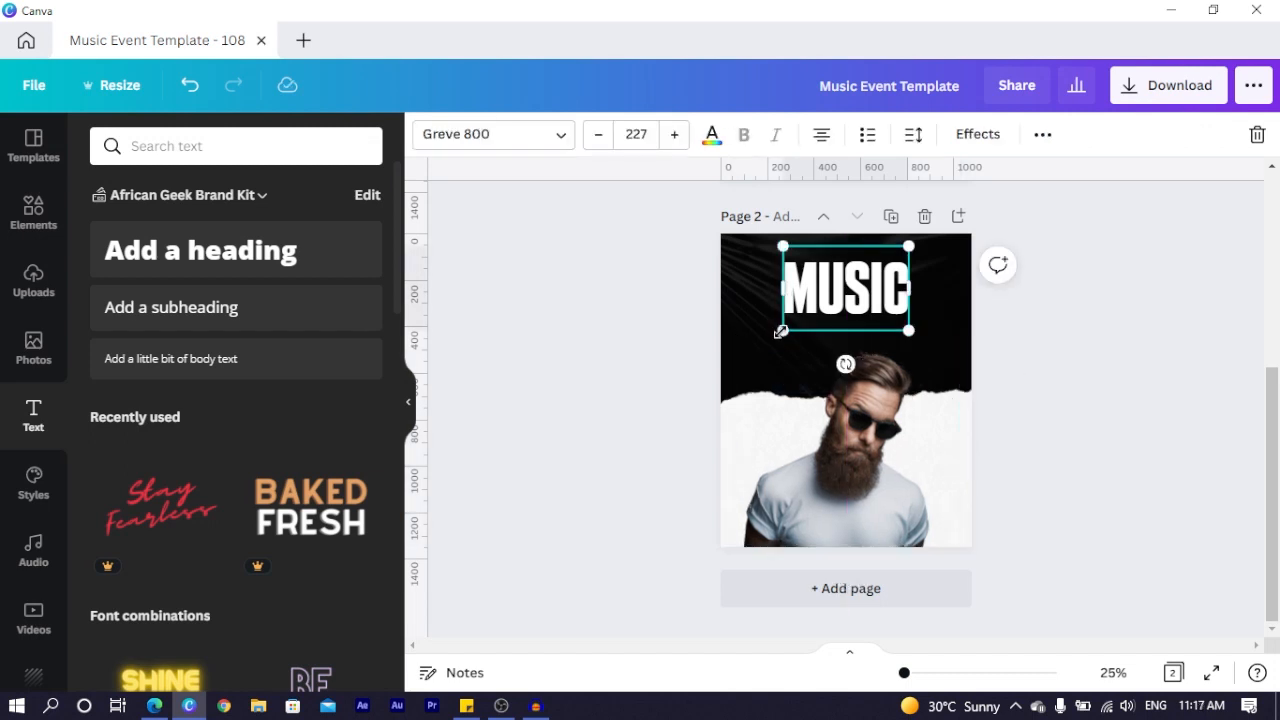
{"action": "left_click_drag", "start_coordinate": [781, 331], "coordinate": [820, 366]}
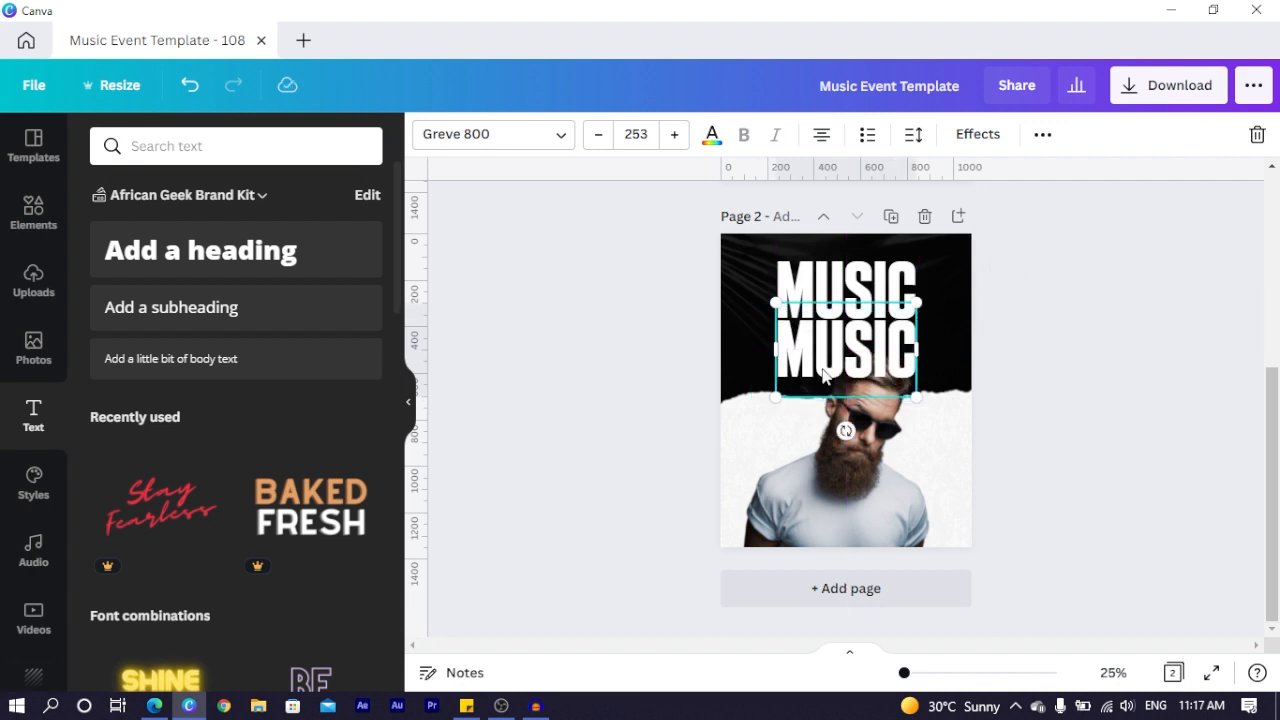
- Replace the text of the lower "MUSIC" duplicate on page 2 with "EFFECTS"
{"action": "scroll", "coordinate": [820, 366], "scroll_direction": "up", "scroll_amount": 5}
{"action": "scroll", "coordinate": [816, 376], "scroll_direction": "down", "scroll_amount": 5}
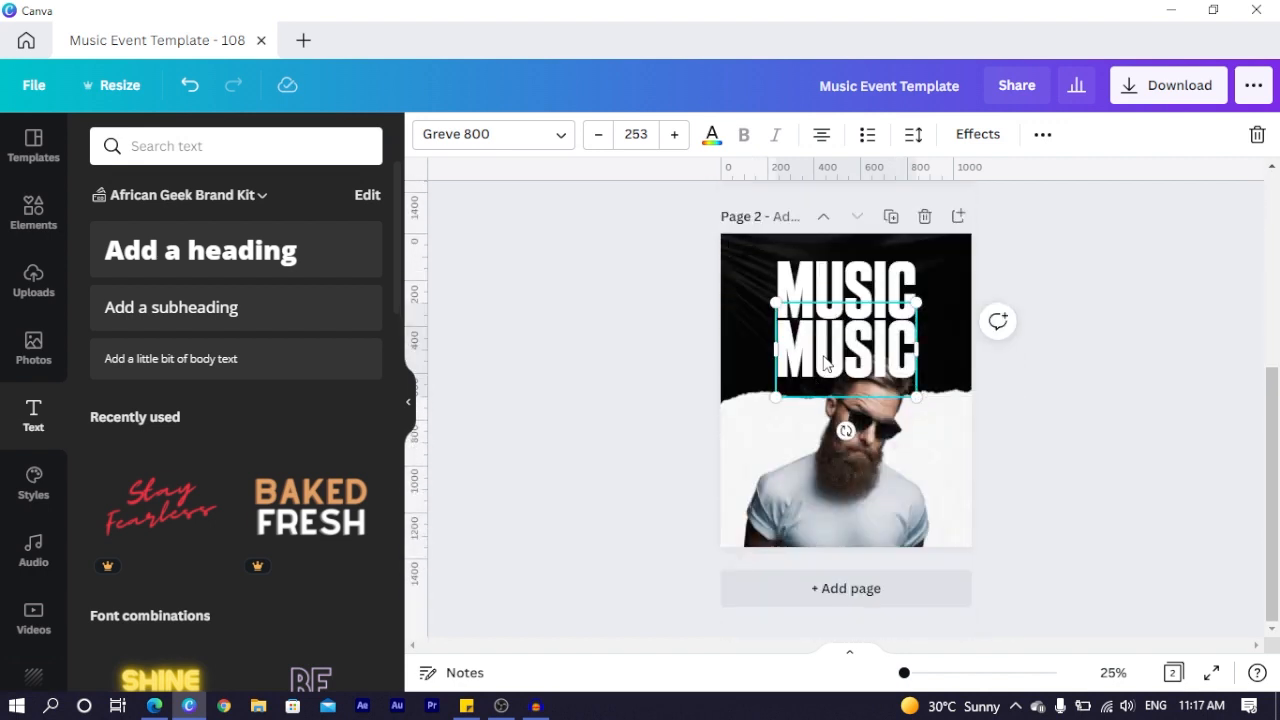
{"action": "double_click", "coordinate": [824, 360]}
{"action": "type", "text": "EF"}
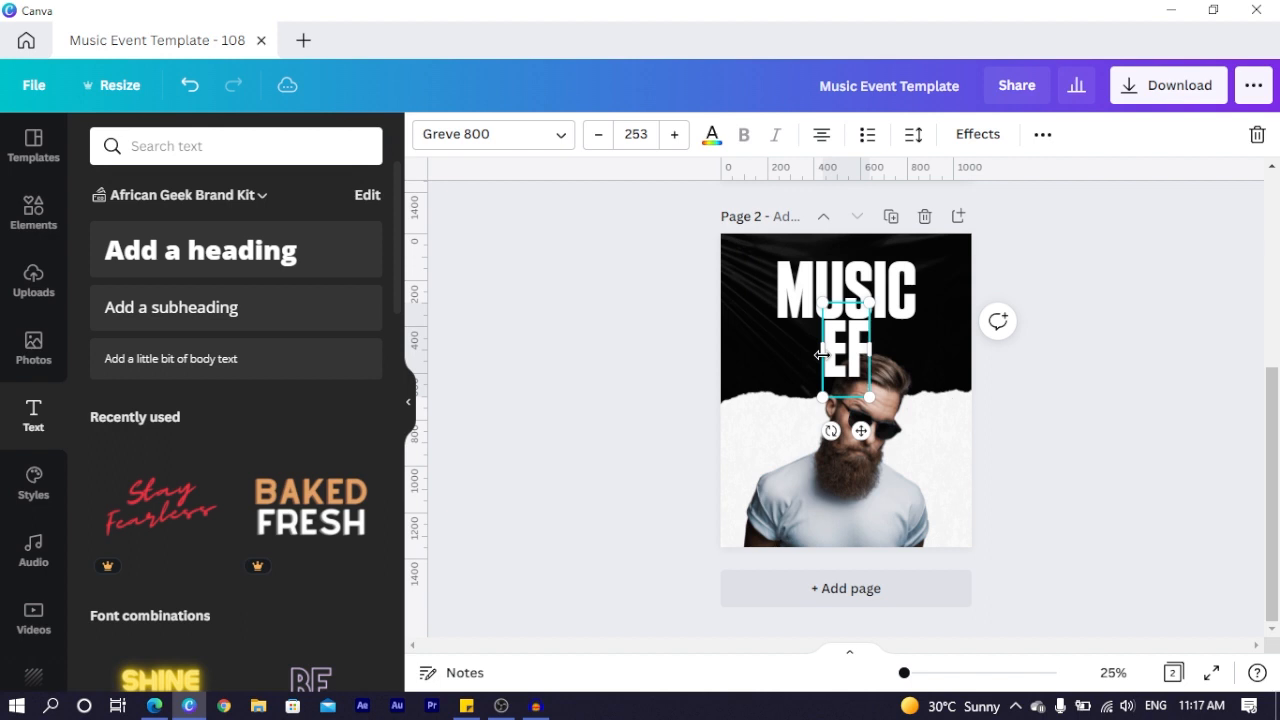
{"action": "type", "text": "FECT"}
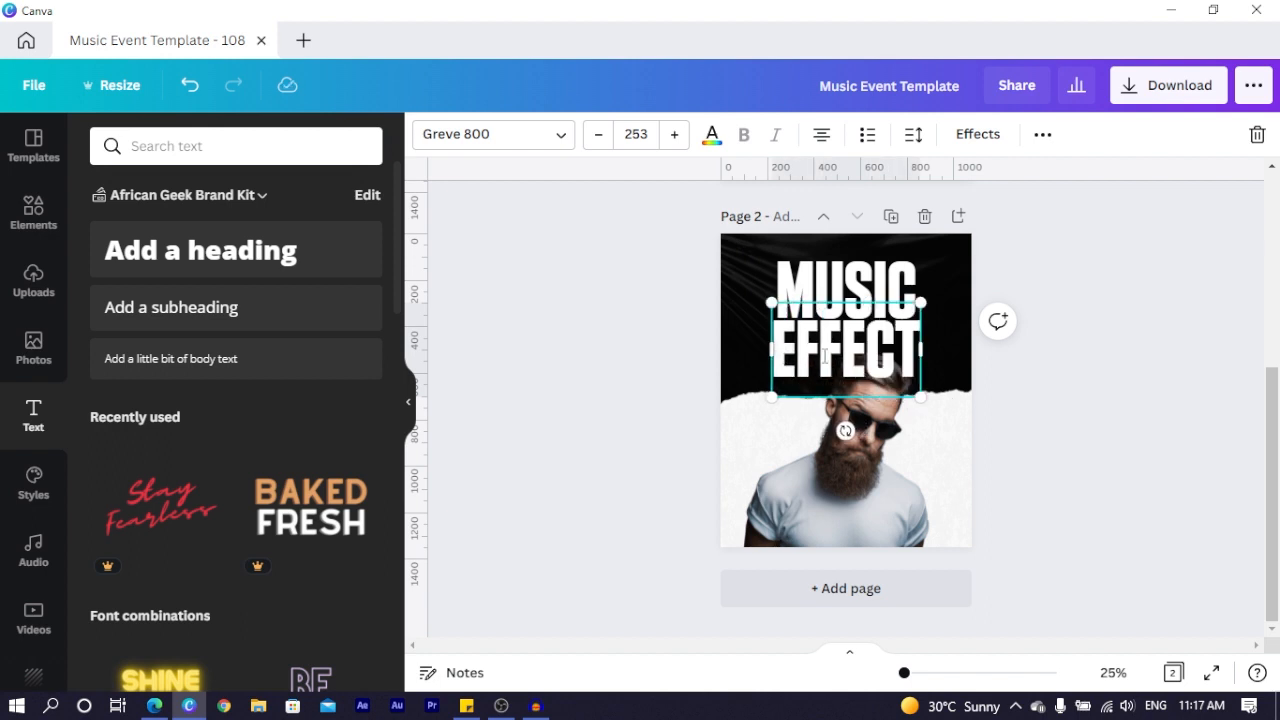
{"action": "type", "text": "S"}
{"action": "key", "text": "Escape"}
- Nudge the "MUSIC" title up slightly to widen its gap to "EFFECTS"
{"action": "left_click", "coordinate": [857, 295]}
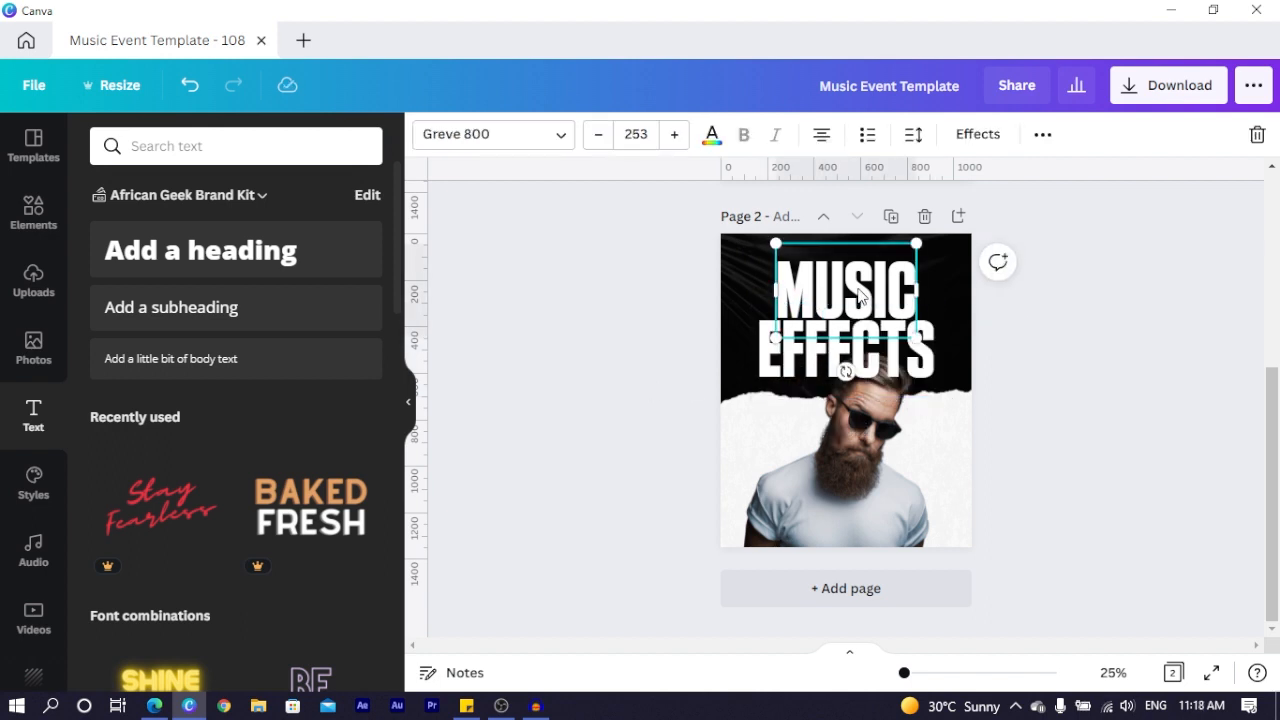
{"action": "key", "text": "Up"}
{"action": "key", "text": "Up"}
{"action": "key", "text": "Up"}
{"action": "key", "text": "Up"}
{"action": "key", "text": "Up"}
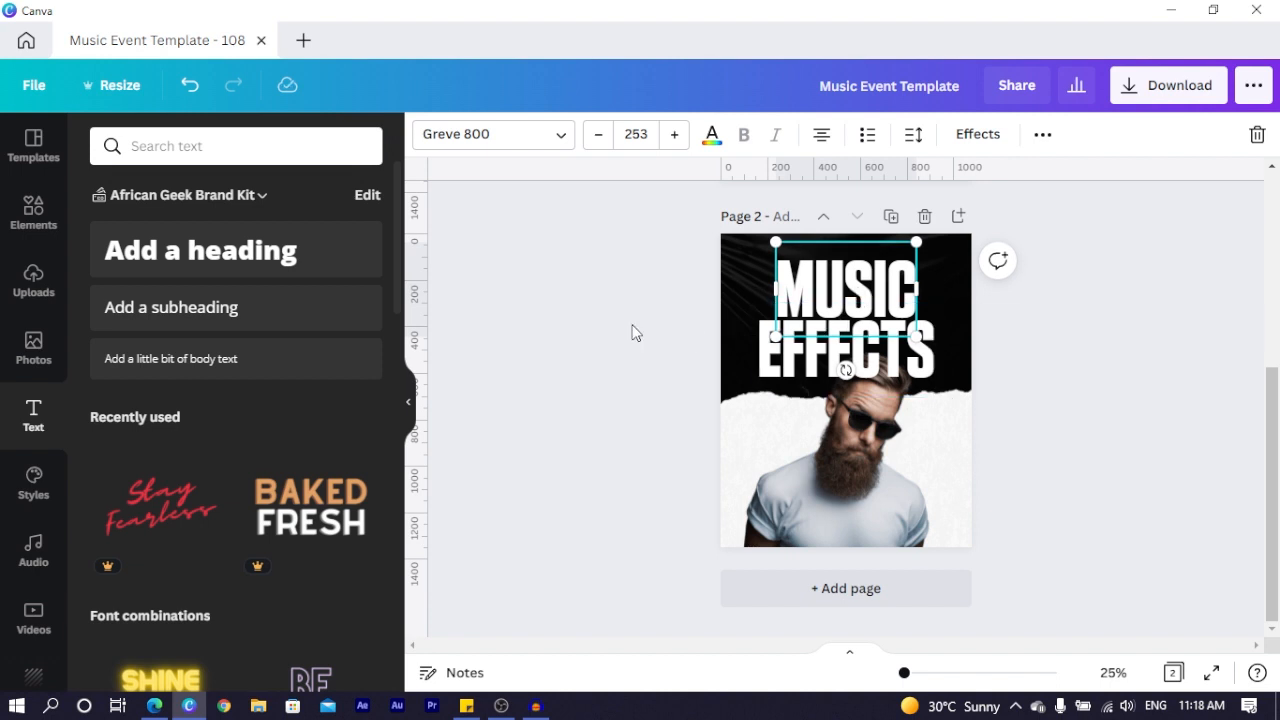
{"action": "left_click", "coordinate": [632, 333]}
- Bring the bearded man photo to the front so his head overlaps the "EFFECTS" text
{"action": "left_click", "coordinate": [836, 495]}
{"action": "right_click", "coordinate": [836, 495]}
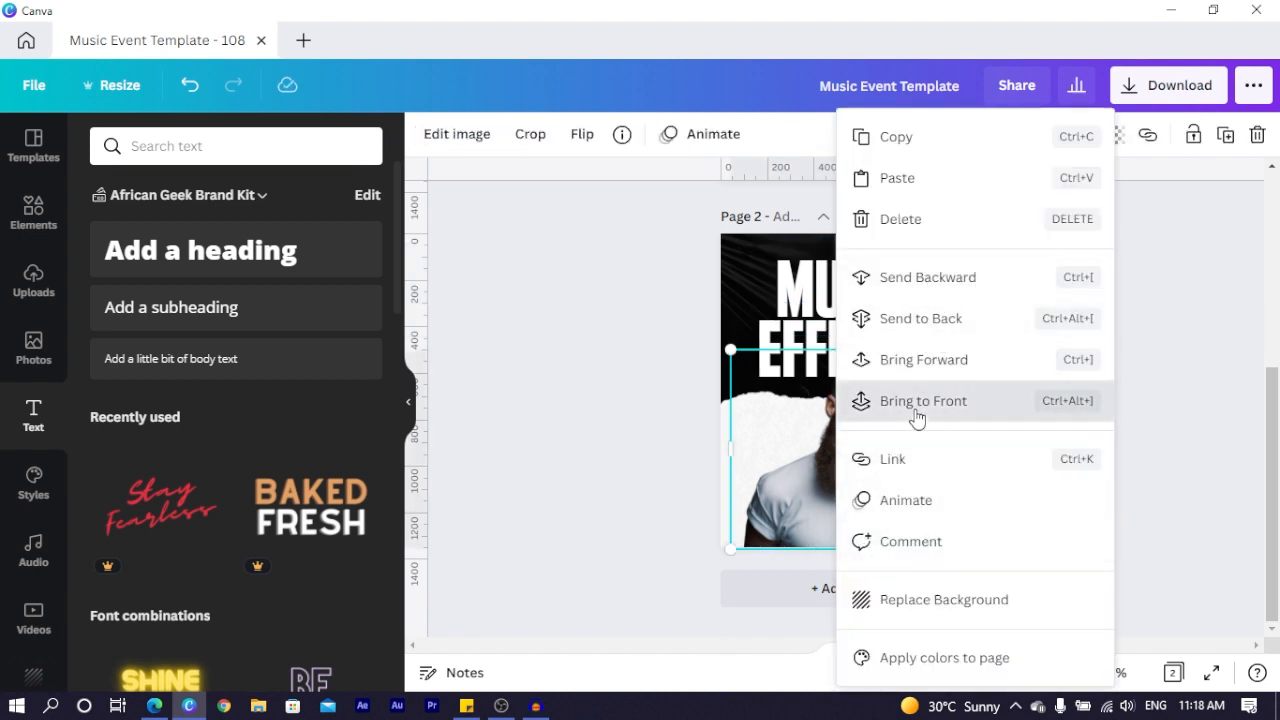
{"action": "left_click", "coordinate": [917, 410]}
{"action": "left_click", "coordinate": [598, 454]}
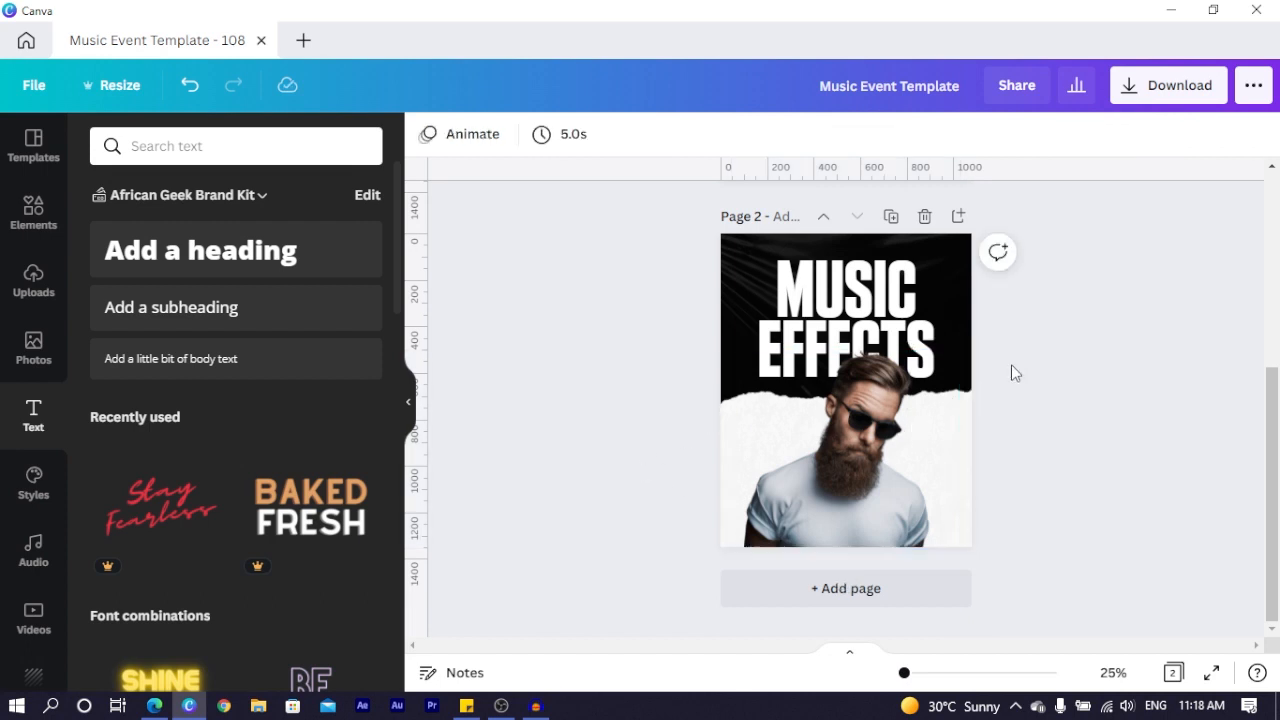
- Apply the Background text effect to the "MUSIC" title and color it with the document's orange-yellow
{"action": "left_click", "coordinate": [842, 285]}
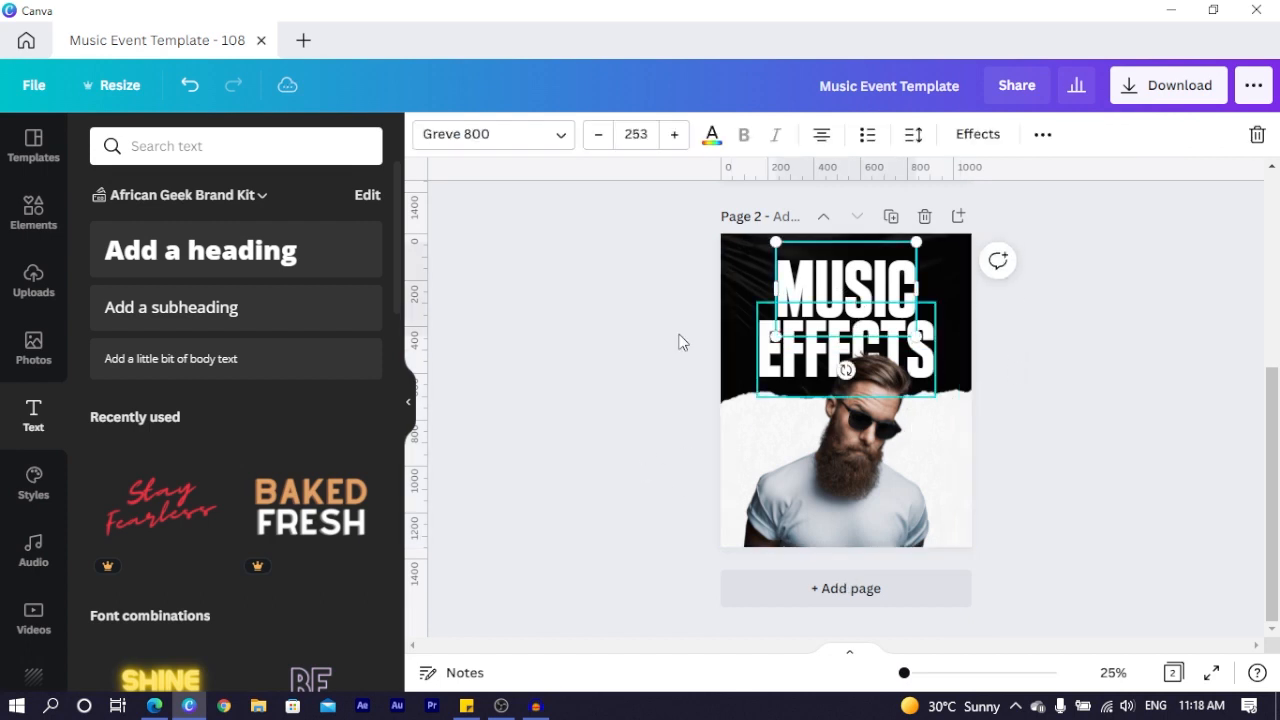
{"action": "left_click", "coordinate": [979, 140]}
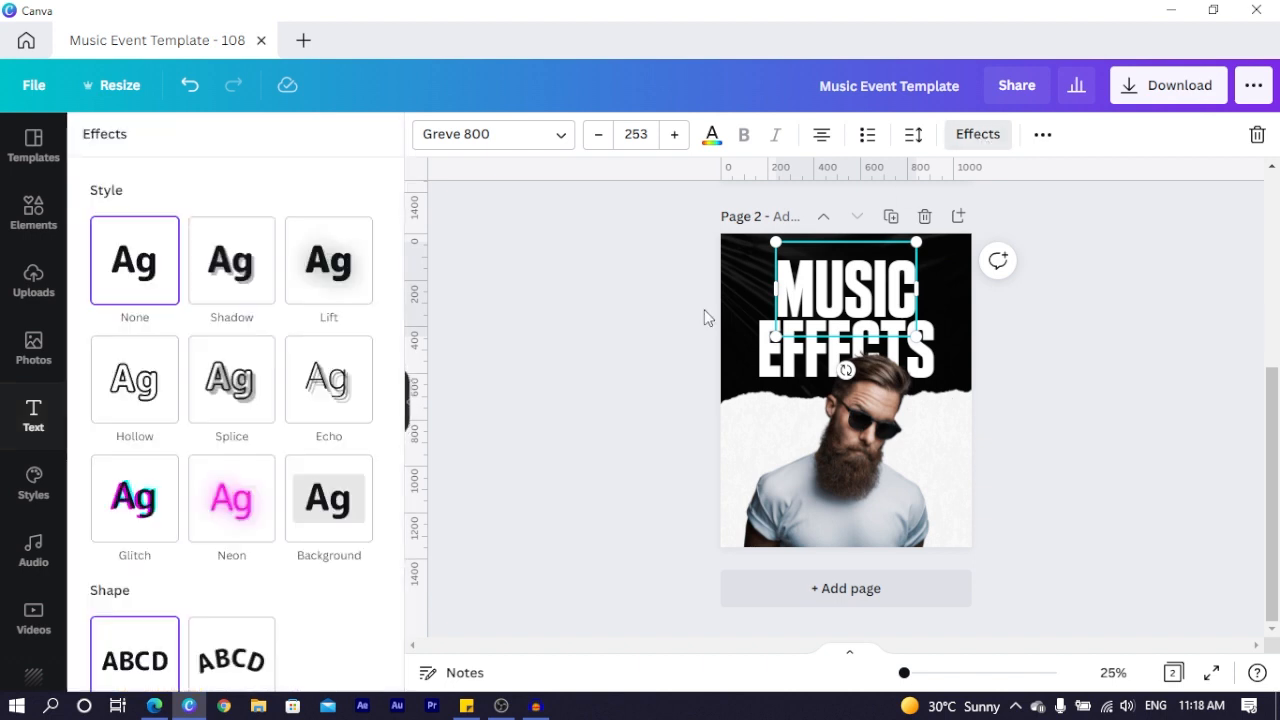
{"action": "left_click", "coordinate": [330, 497]}
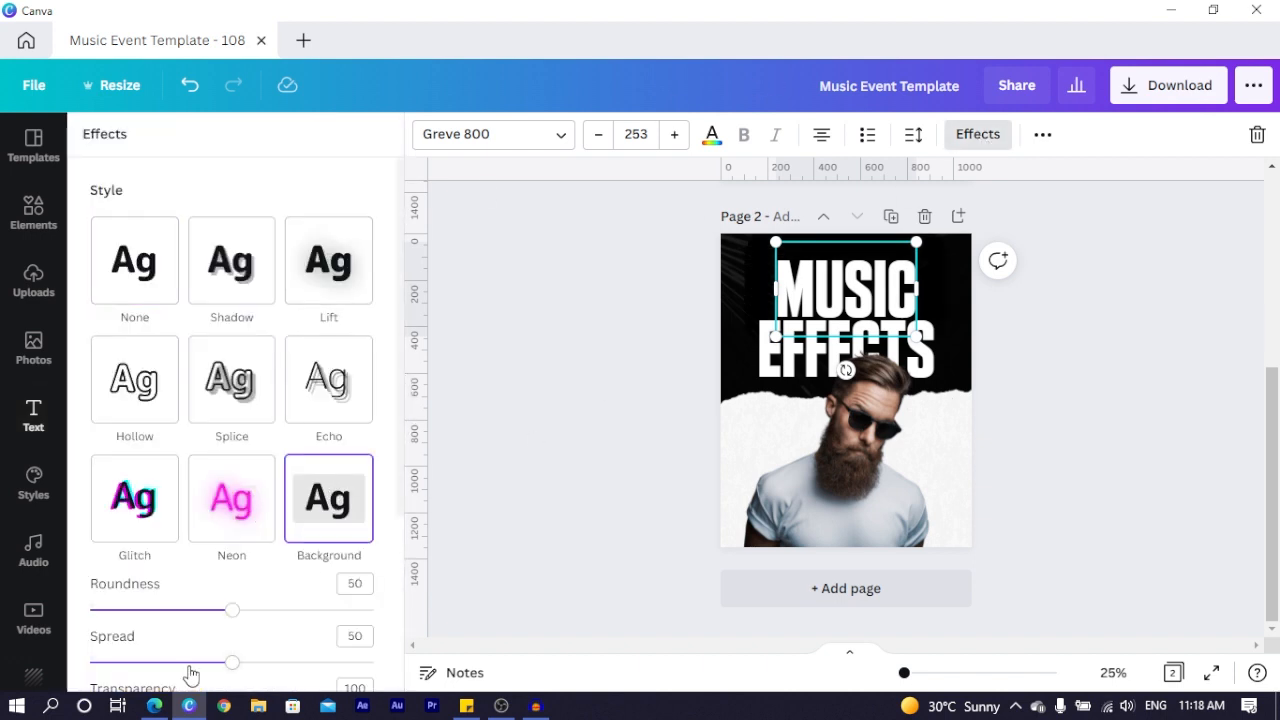
{"action": "scroll", "coordinate": [393, 533], "scroll_direction": "down", "scroll_amount": 1}
{"action": "scroll", "coordinate": [390, 533], "scroll_direction": "down", "scroll_amount": 3}
{"action": "left_click", "coordinate": [358, 486]}
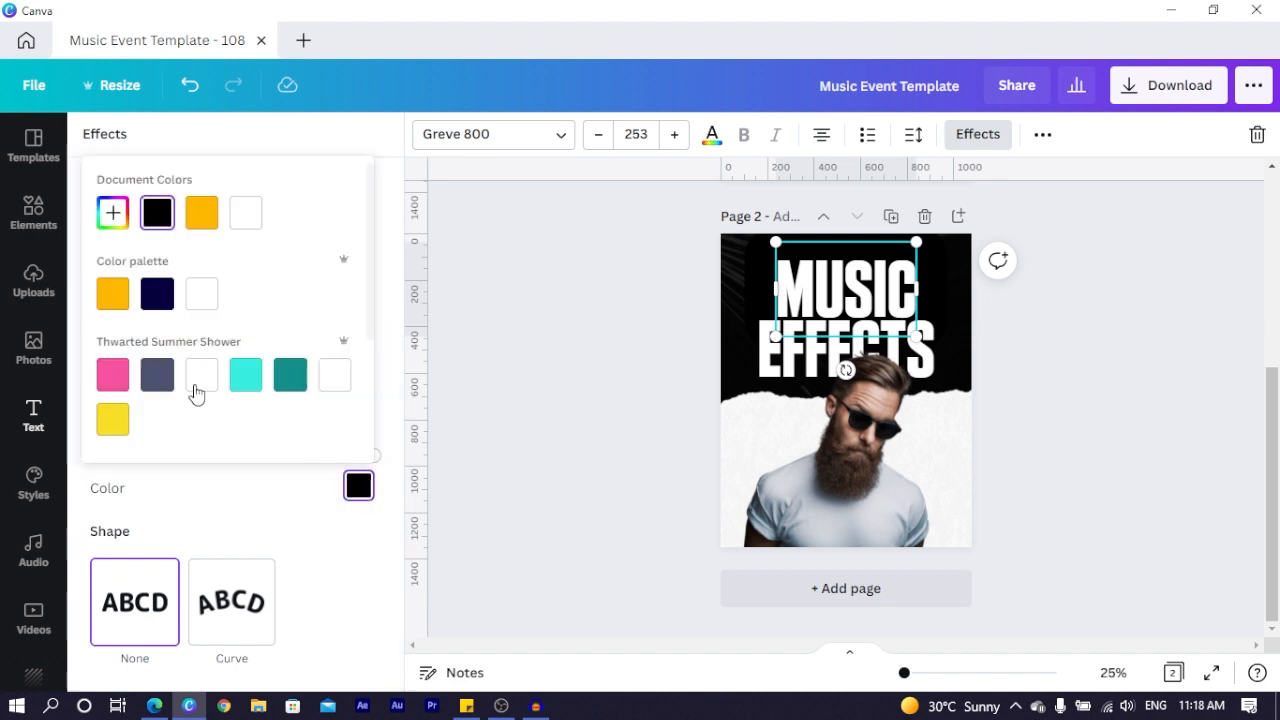
{"action": "left_click", "coordinate": [201, 212]}
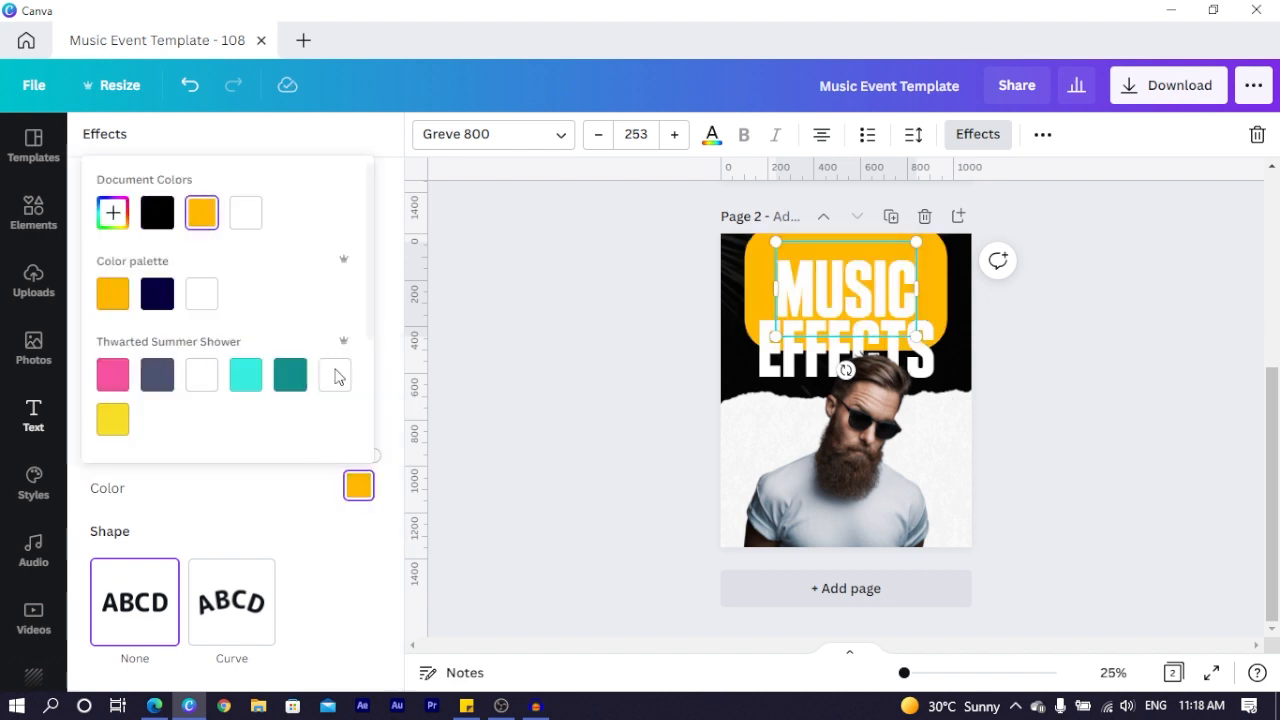
- Set the "MUSIC" background effect's roundness to 0 and its spread to 17
{"action": "left_click", "coordinate": [207, 501]}
{"action": "left_click_drag", "start_coordinate": [233, 355], "coordinate": [10, 393]}
{"action": "left_click_drag", "start_coordinate": [240, 411], "coordinate": [139, 415]}
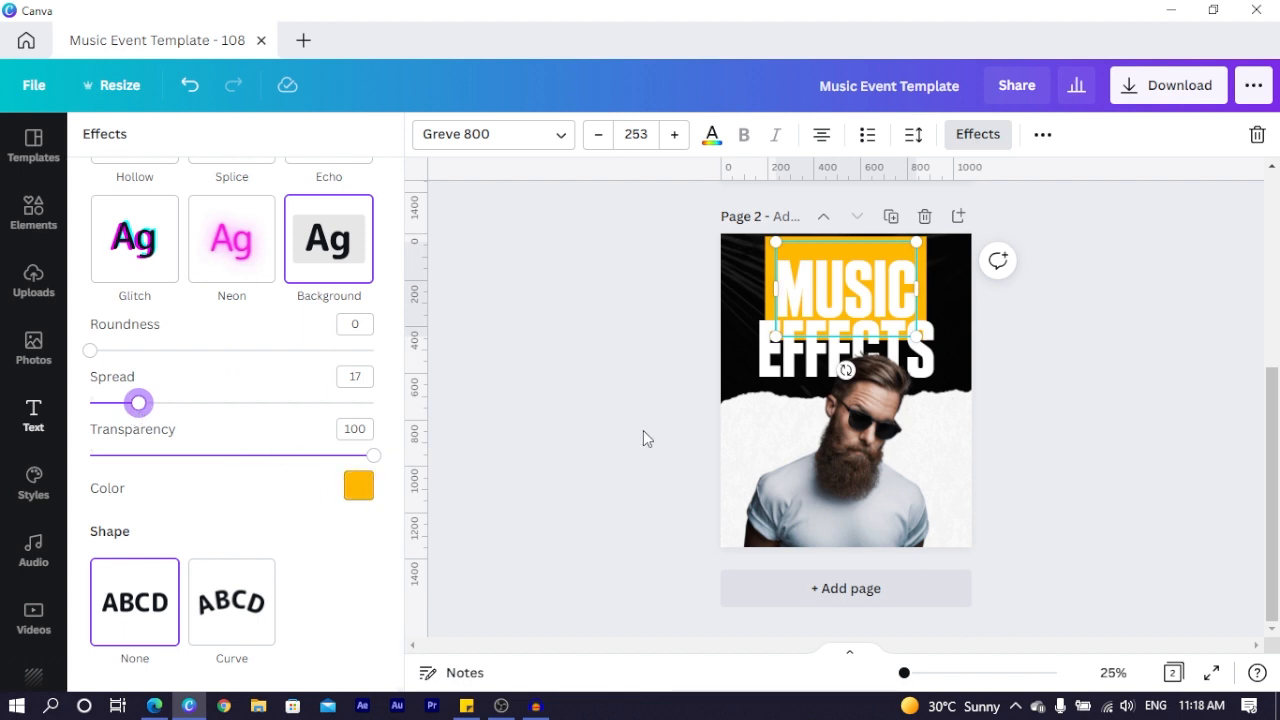
{"action": "left_click", "coordinate": [614, 388]}
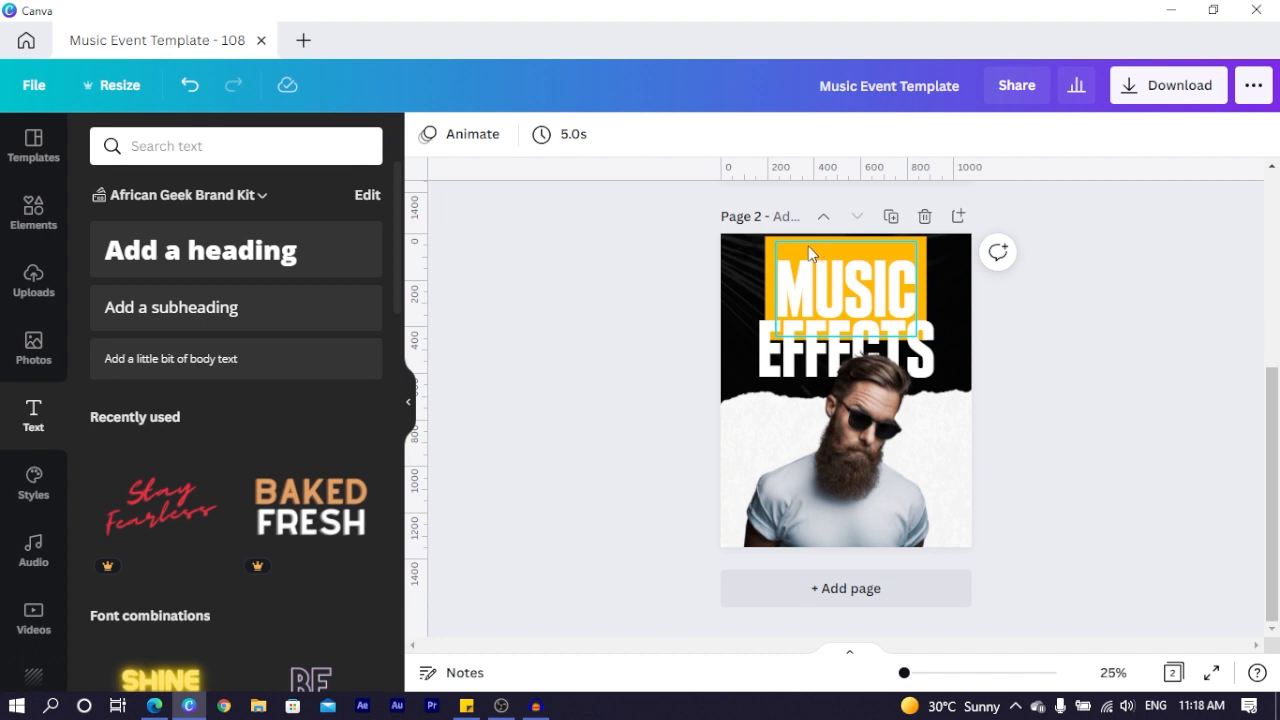
- Try moving the highlighted "MUSIC" title off center and down over the man's face, and undo the moves
{"action": "left_click_drag", "start_coordinate": [808, 258], "coordinate": [780, 286]}
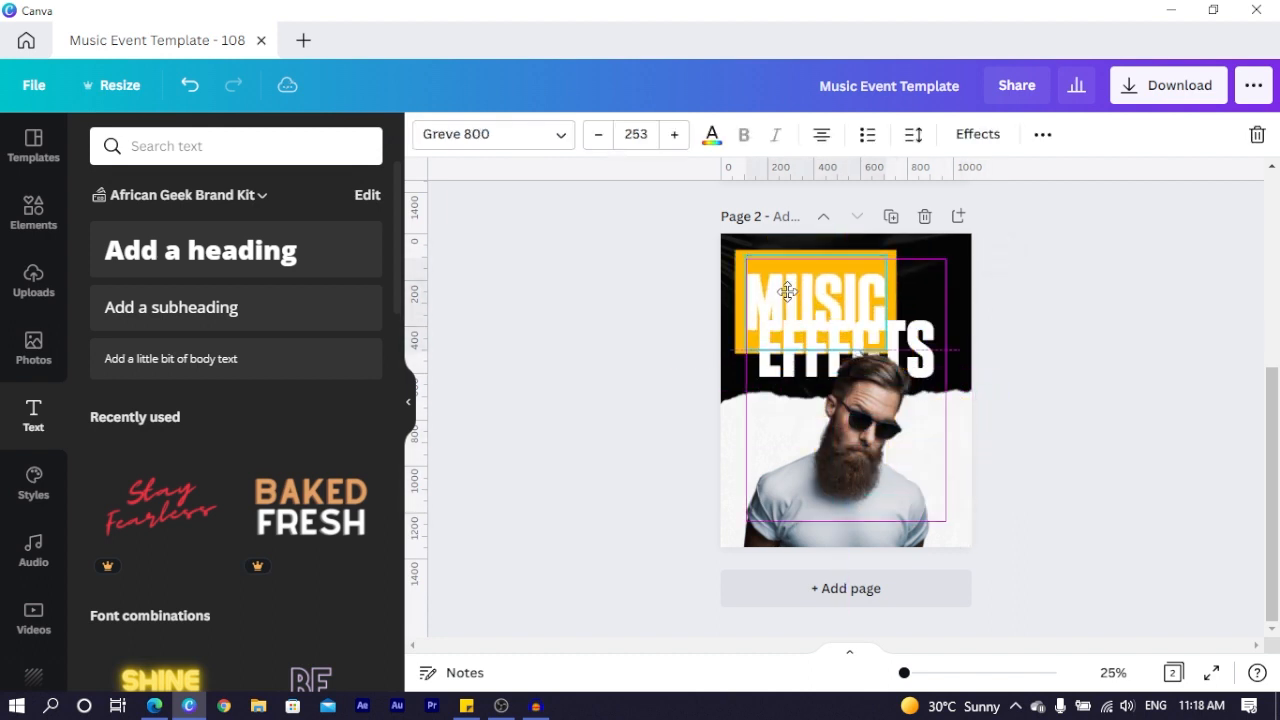
{"action": "left_click_drag", "start_coordinate": [817, 340], "coordinate": [840, 442]}
{"action": "left_click", "coordinate": [548, 414]}
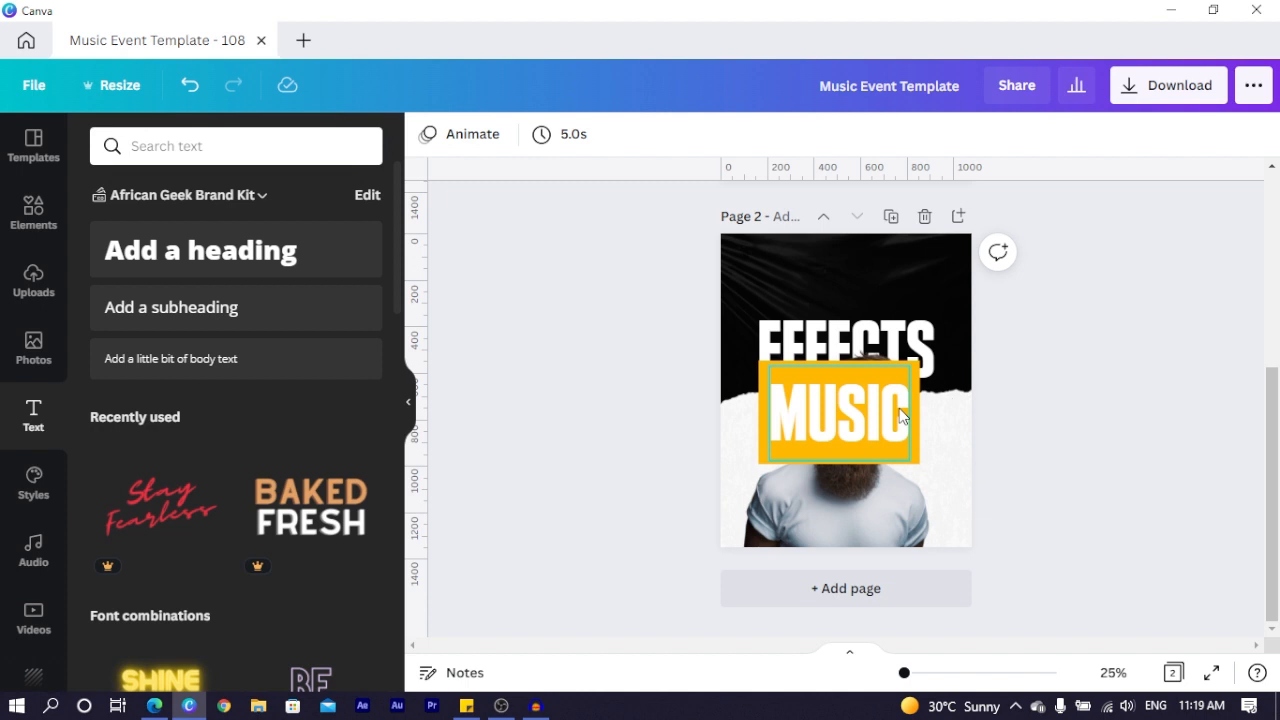
{"action": "key", "text": "ctrl+z"}
{"action": "key", "text": "ctrl+z"}
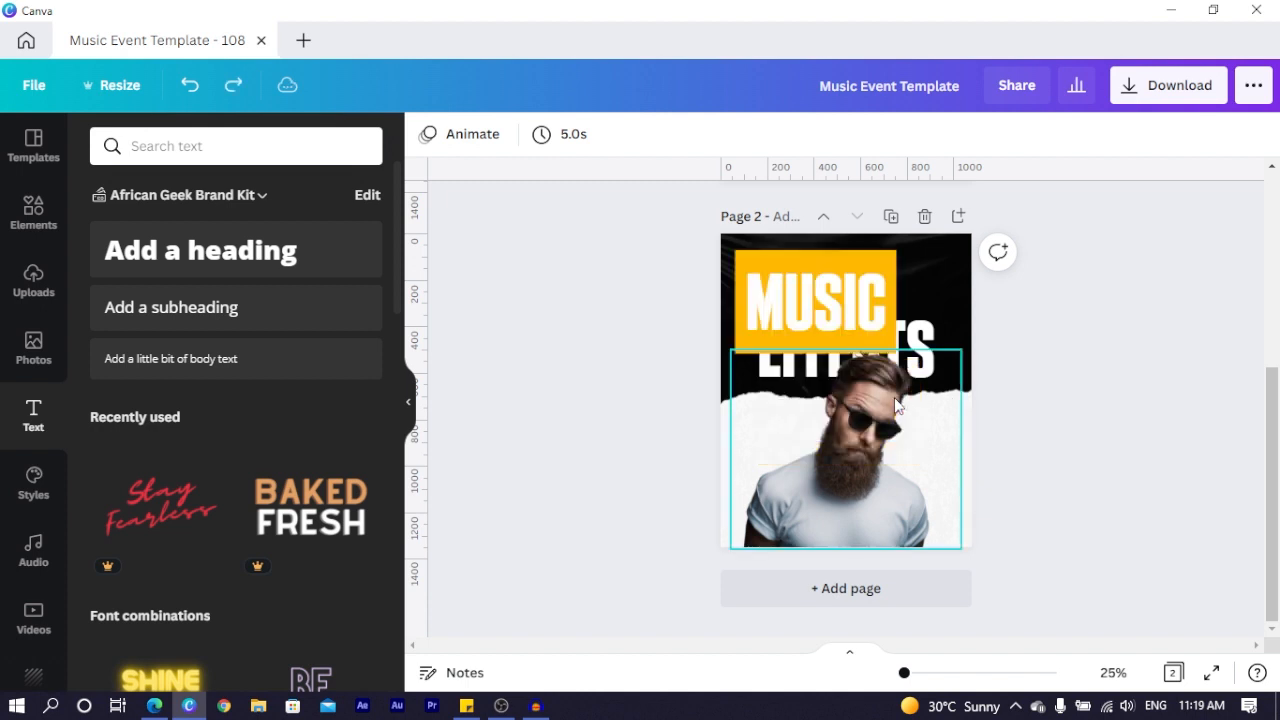
{"action": "key", "text": "ctrl+z"}
{"action": "key", "text": "ctrl+z"}
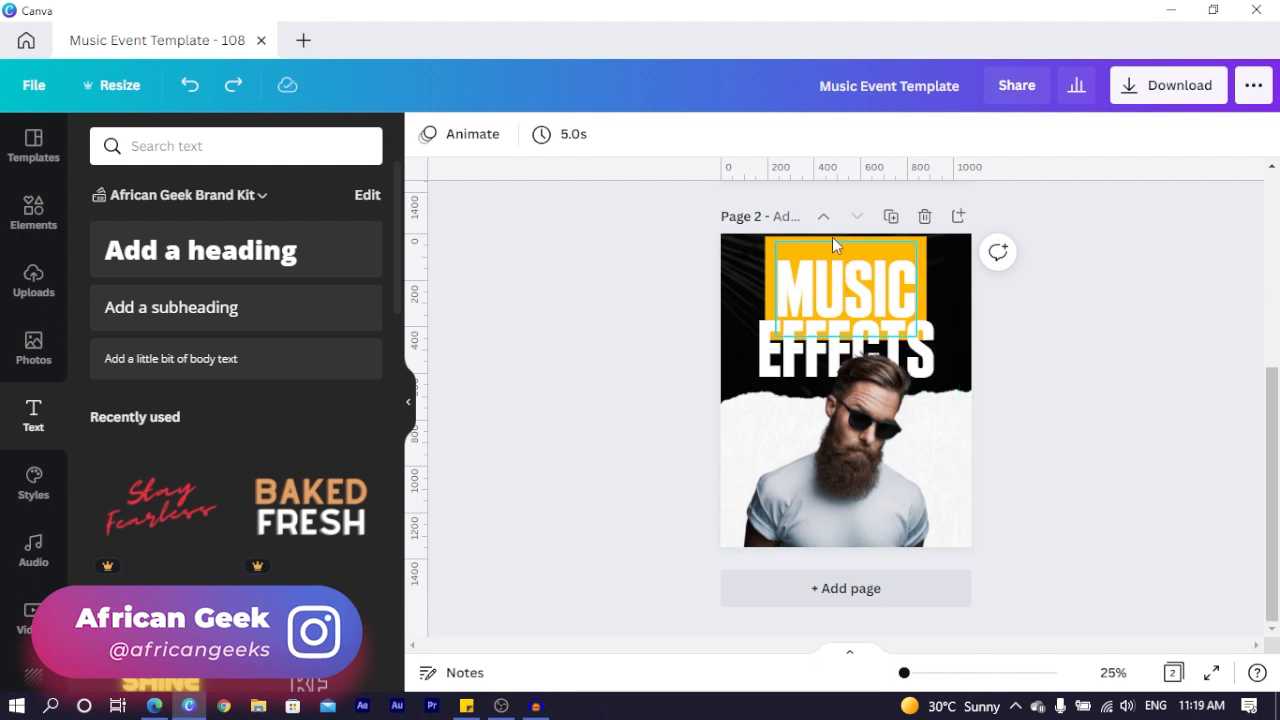
- Remove the Background effect from the "MUSIC" title by setting its text effect style to None
{"action": "left_click", "coordinate": [836, 281]}
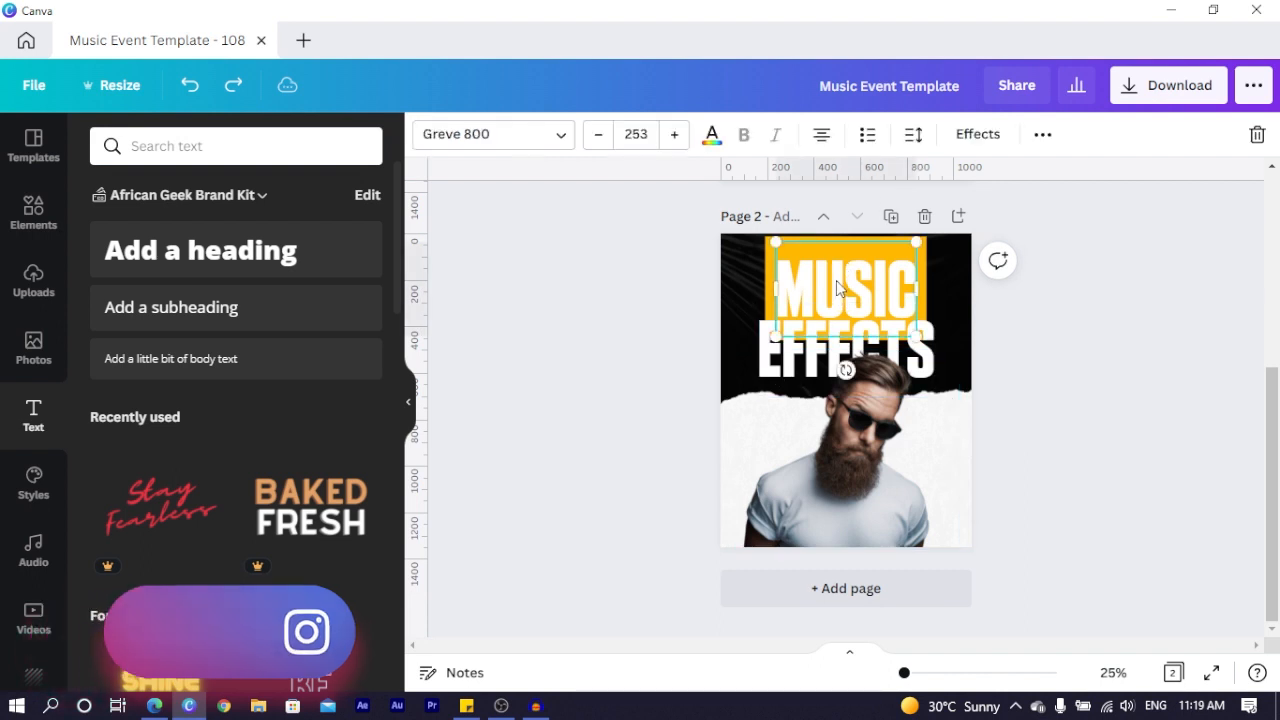
{"action": "left_click", "coordinate": [977, 134]}
{"action": "left_click", "coordinate": [134, 260]}
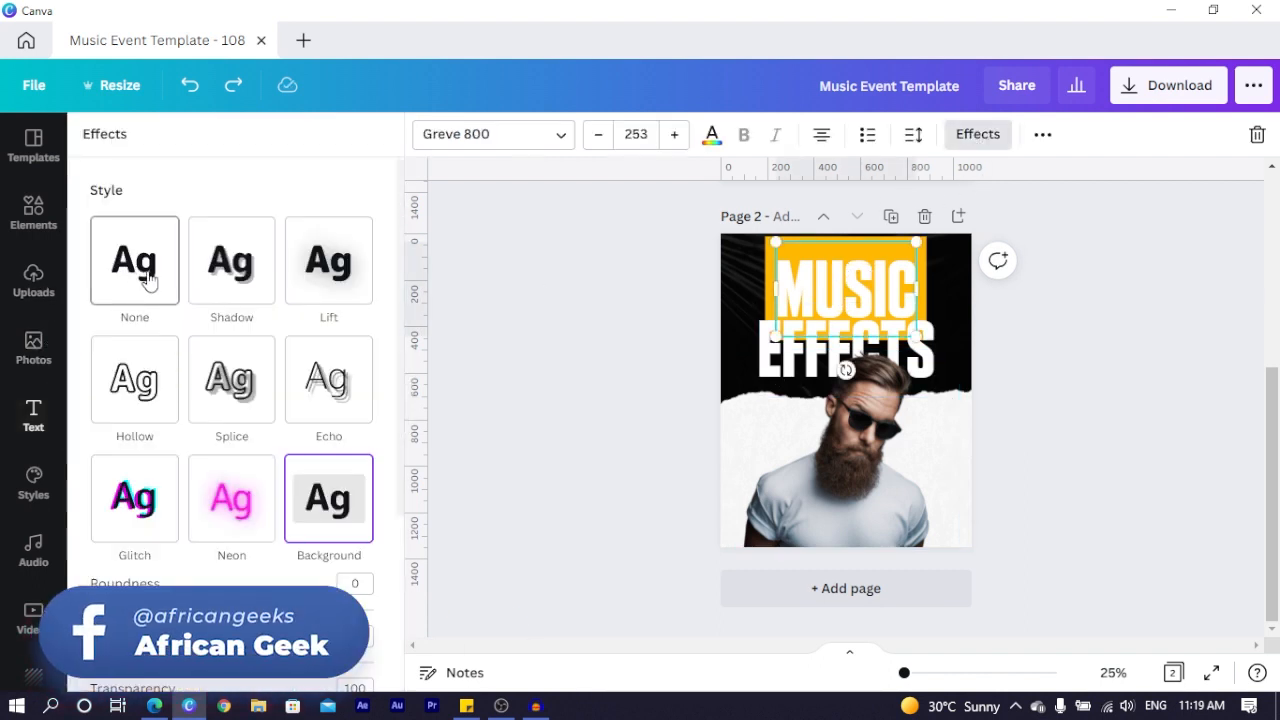
{"action": "left_click", "coordinate": [670, 310]}
- Add a rectangle, shrink it to frame the "MUSIC" title at about 691 wide, and send it behind that text
{"action": "key", "text": "r"}
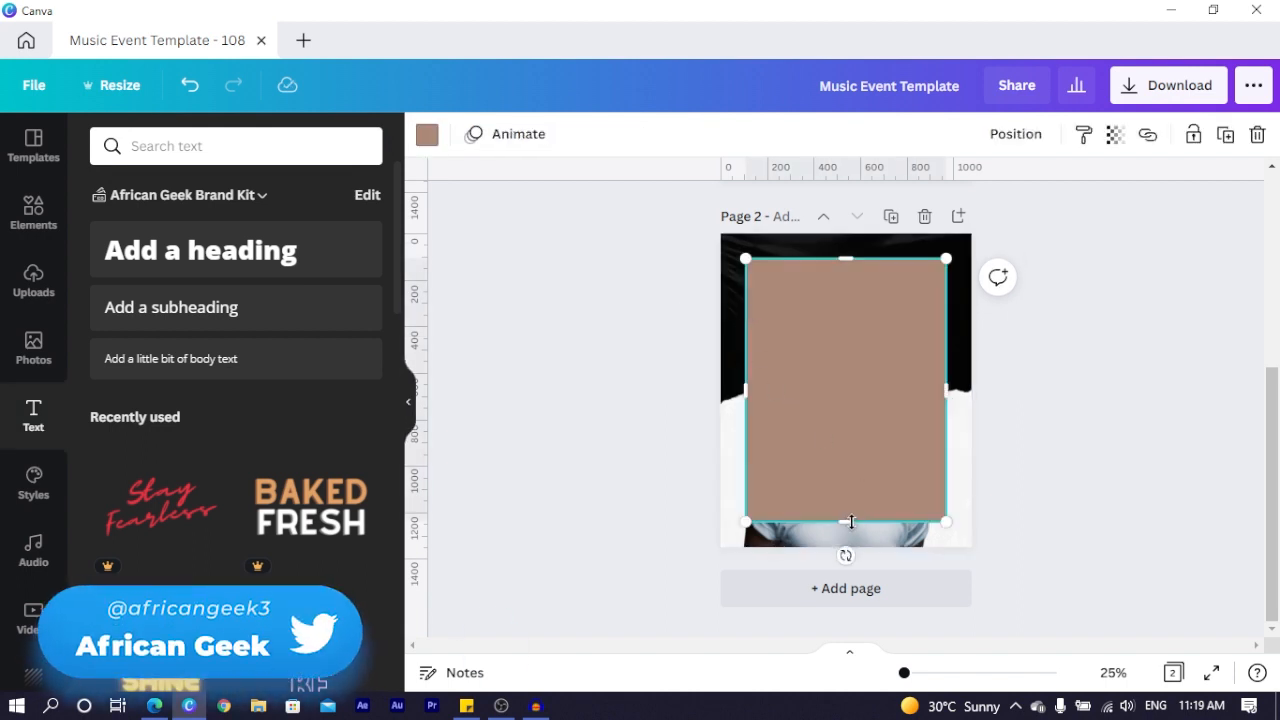
{"action": "left_click_drag", "start_coordinate": [851, 521], "coordinate": [825, 293]}
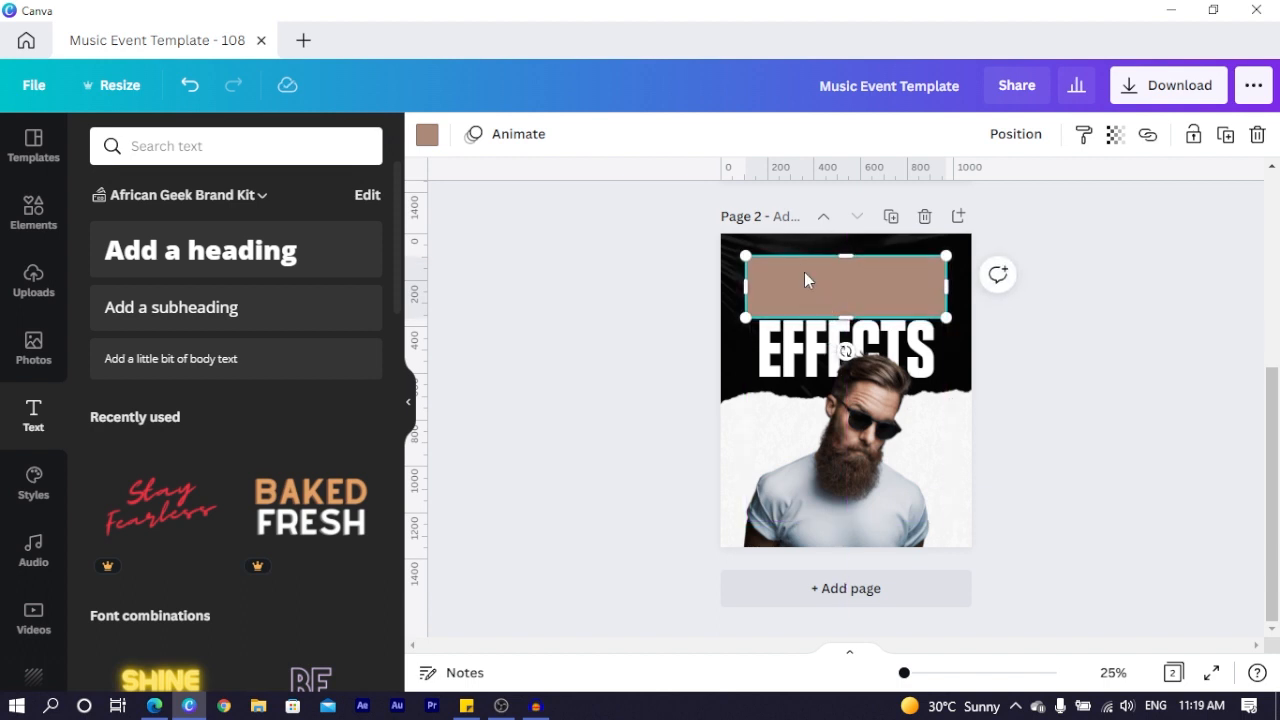
{"action": "key", "text": "ctrl+bracketleft"}
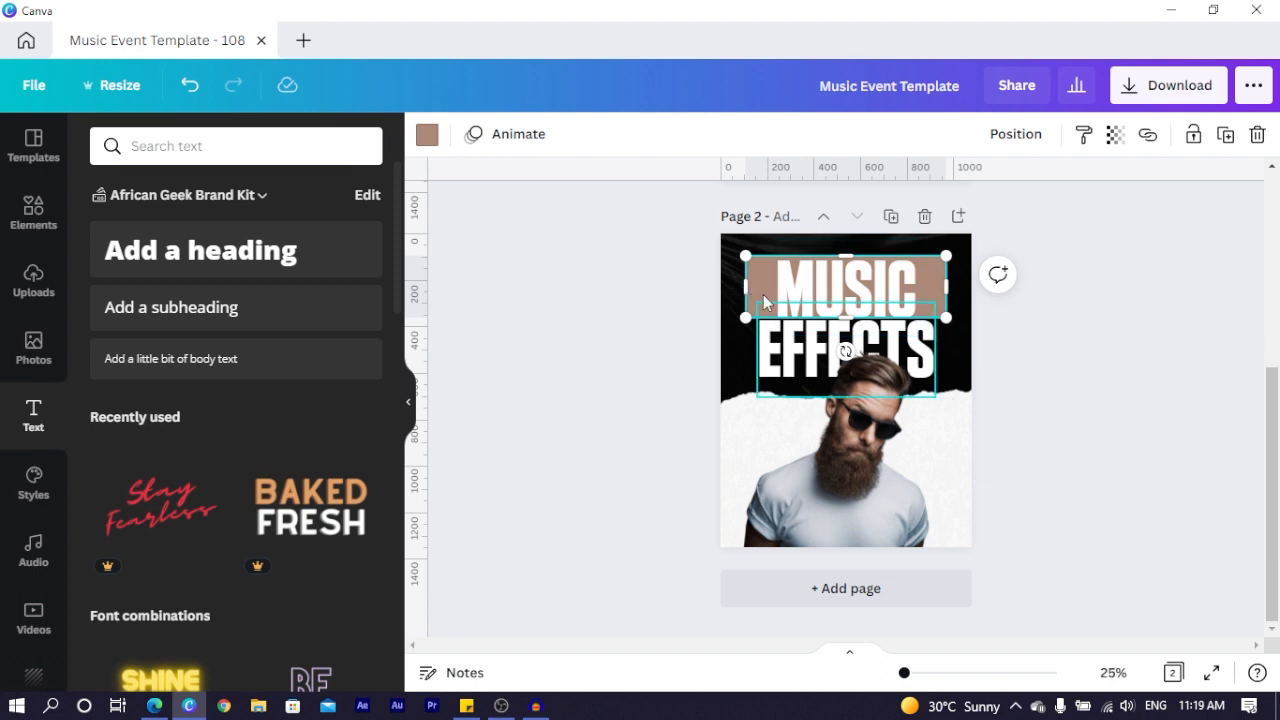
{"action": "left_click_drag", "start_coordinate": [746, 284], "coordinate": [765, 285]}
{"action": "left_click_drag", "start_coordinate": [949, 287], "coordinate": [930, 287]}
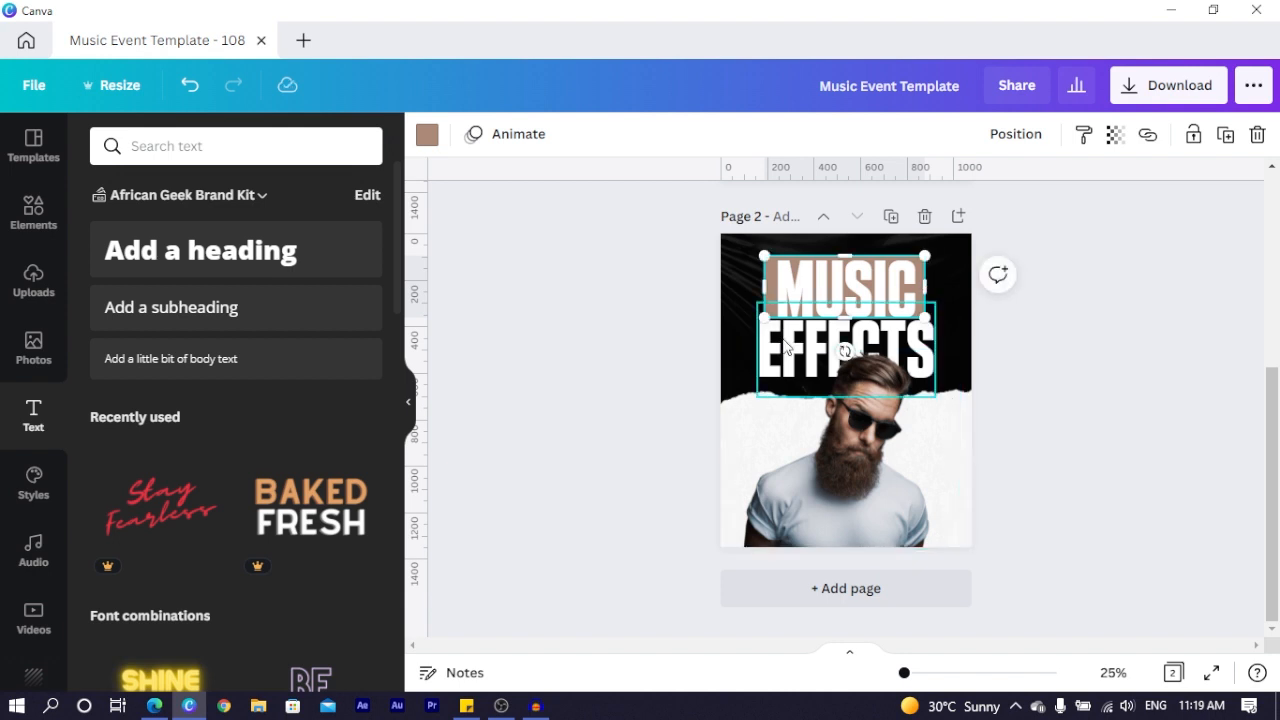
{"action": "left_click", "coordinate": [652, 321]}
- Move "EFFECTS" down slightly and enlarge the rectangle behind "MUSIC" to a height of about 316
{"action": "left_click", "coordinate": [772, 347]}
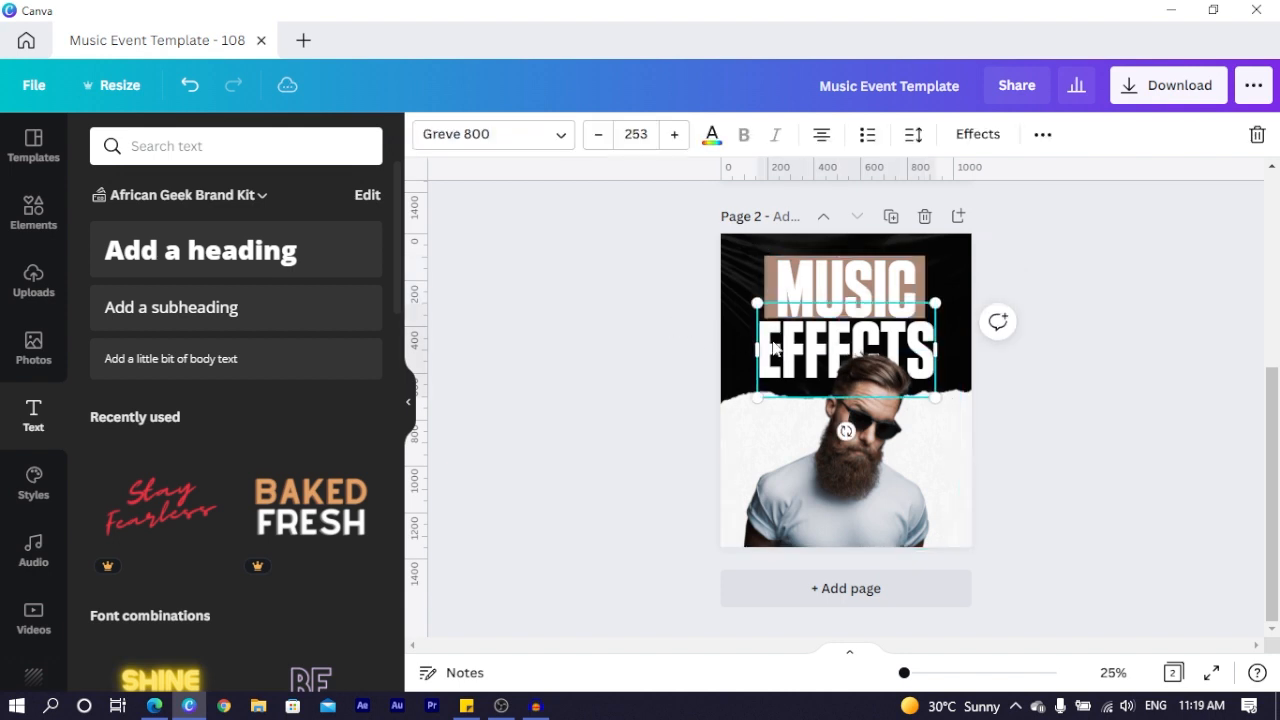
{"action": "key", "text": "shift+Down"}
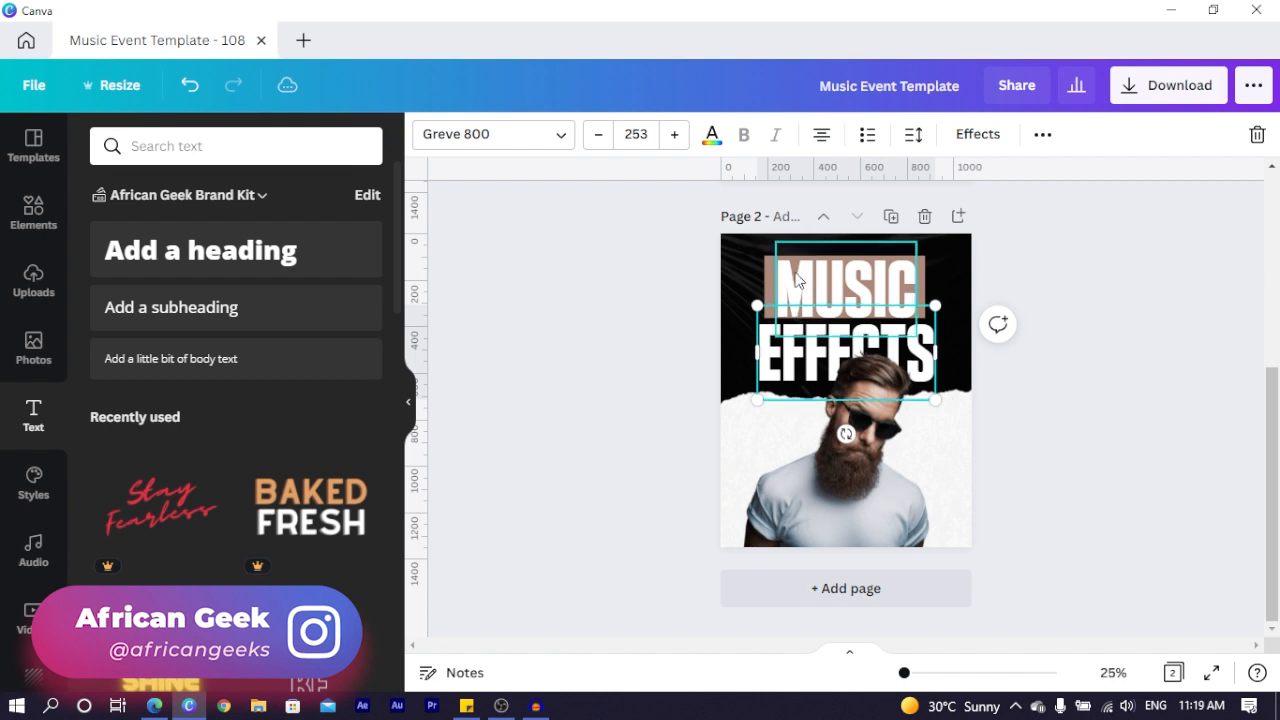
{"action": "left_click", "coordinate": [765, 280]}
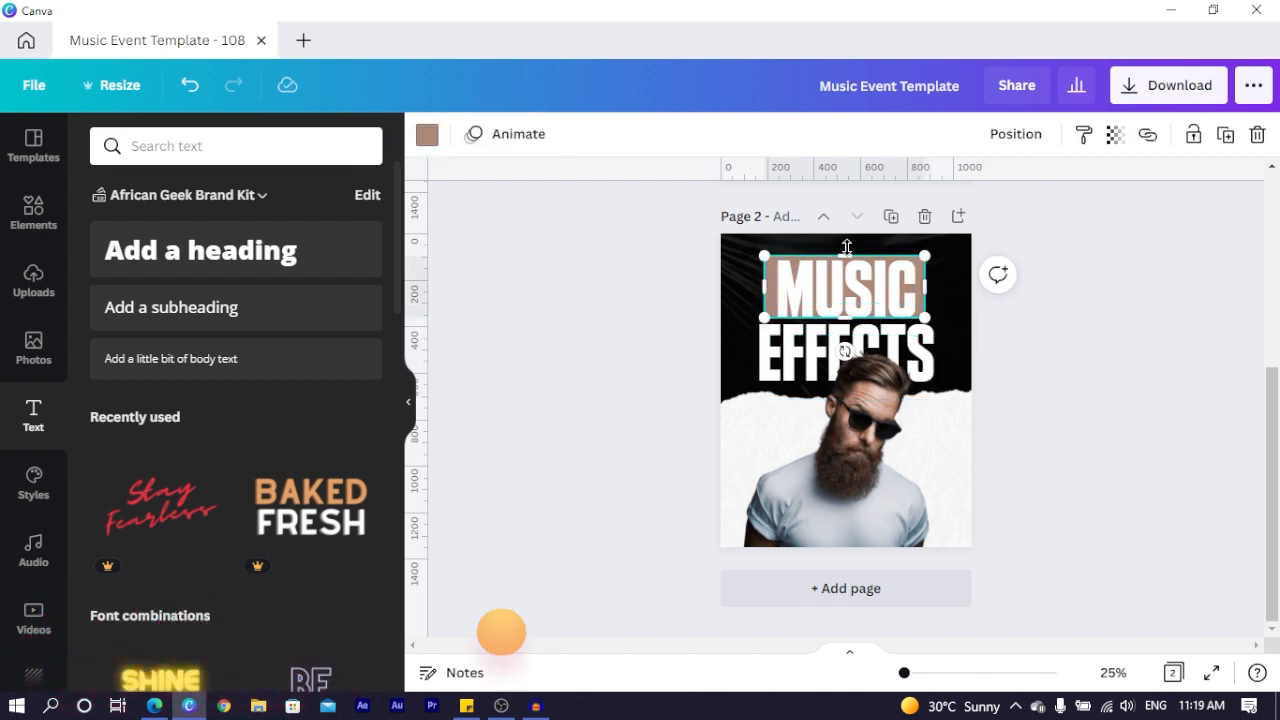
{"action": "left_click_drag", "start_coordinate": [845, 250], "coordinate": [847, 247]}
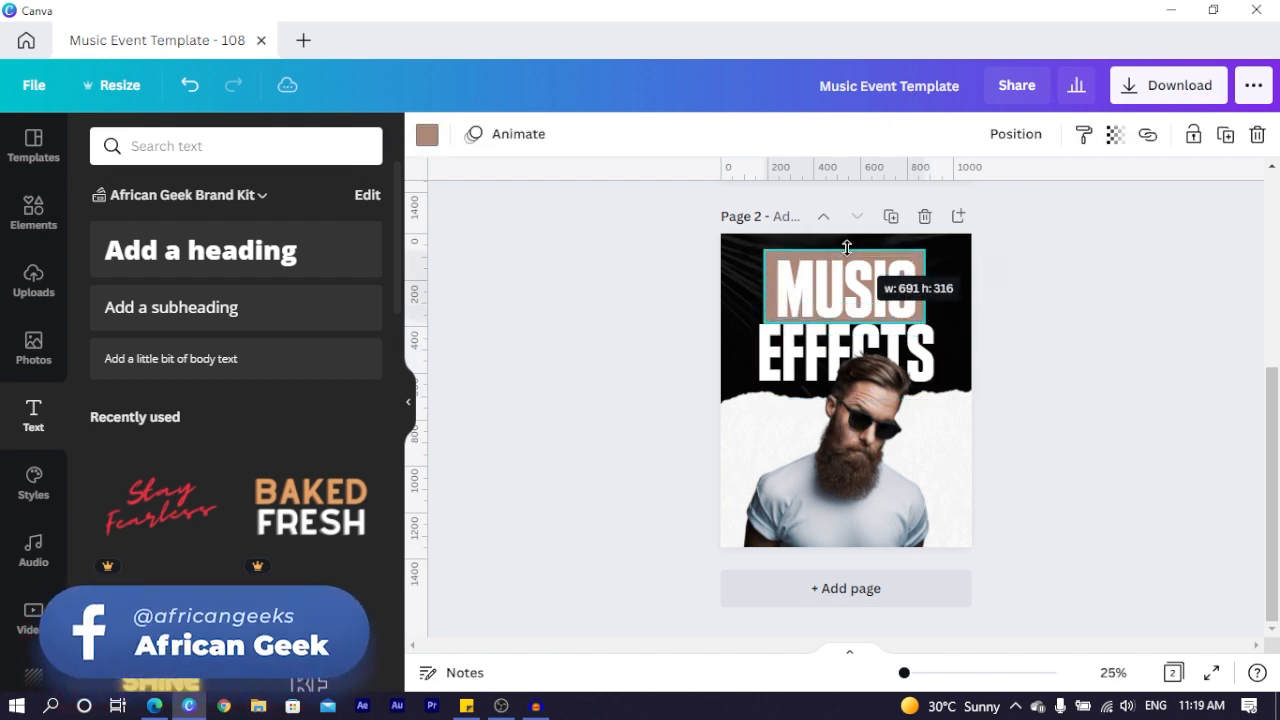
{"action": "left_click", "coordinate": [677, 320]}
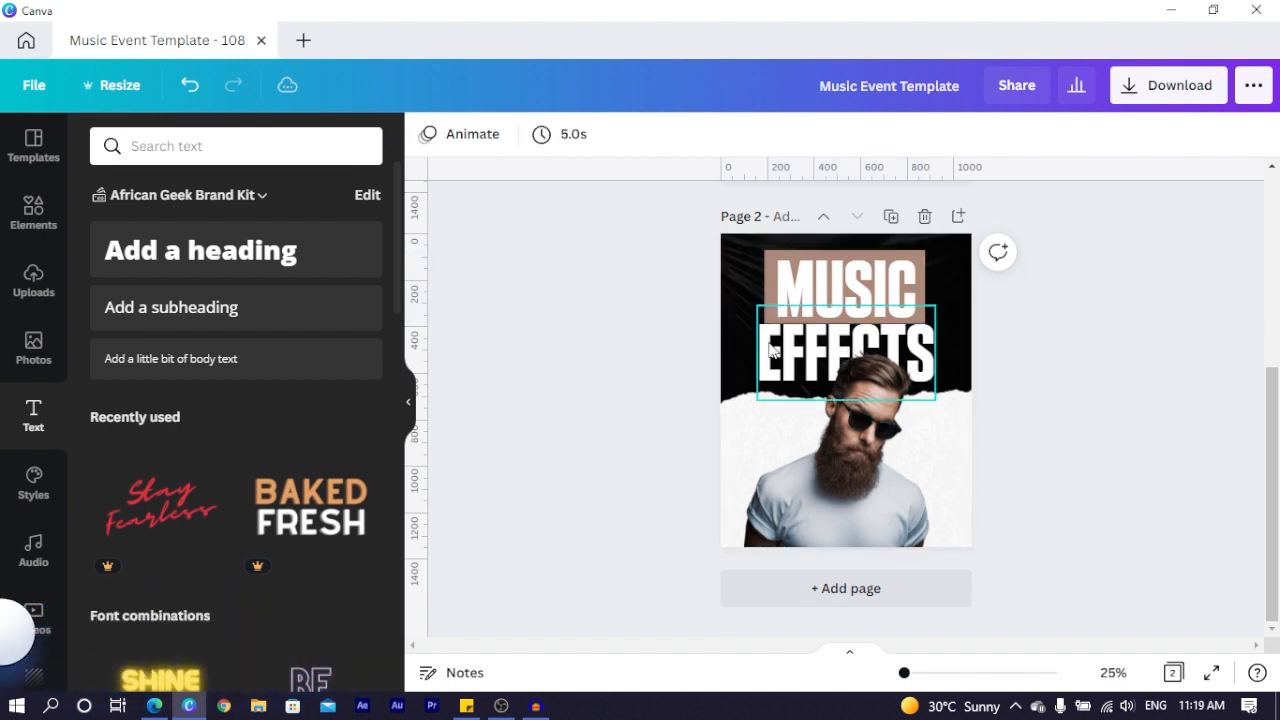
- Scale the rectangle, "MUSIC" and "EFFECTS" down together to text size 238 and center the group horizontally on the page
{"action": "left_click", "coordinate": [767, 281]}
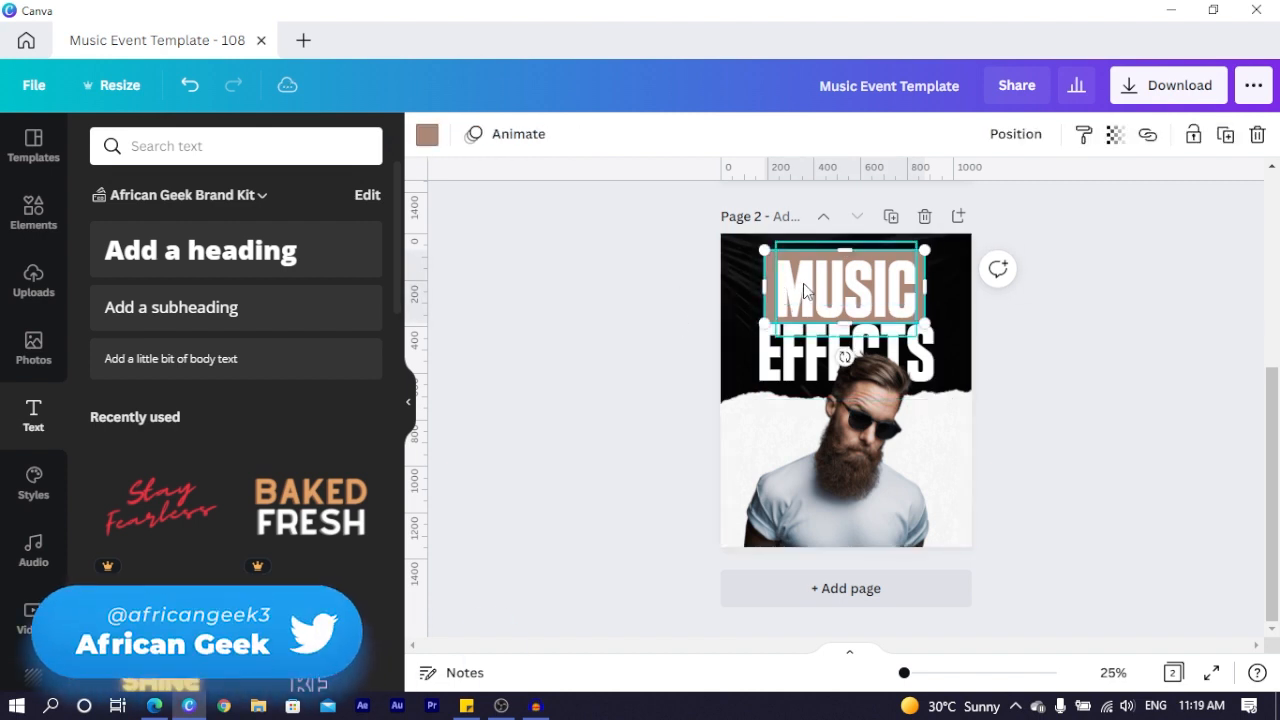
{"action": "left_click", "coordinate": [803, 284], "text": "shift"}
{"action": "left_click", "coordinate": [768, 355], "text": "shift"}
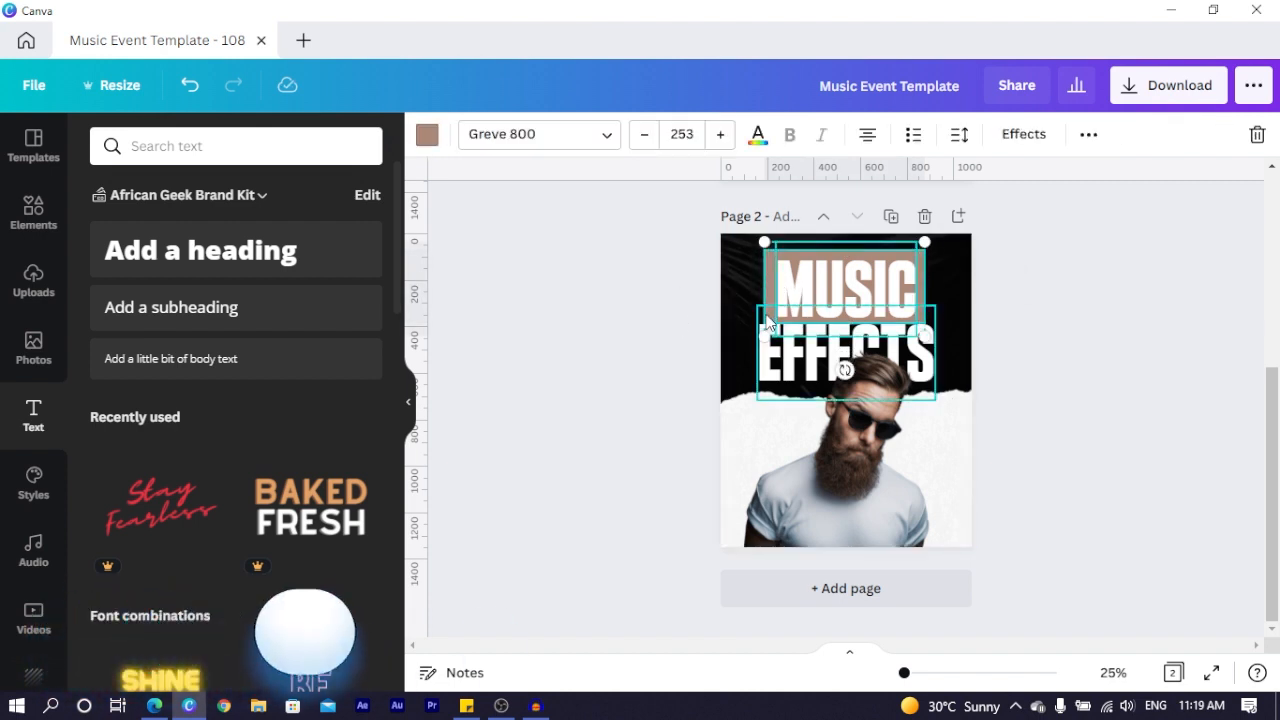
{"action": "left_click_drag", "start_coordinate": [752, 394], "coordinate": [767, 389]}
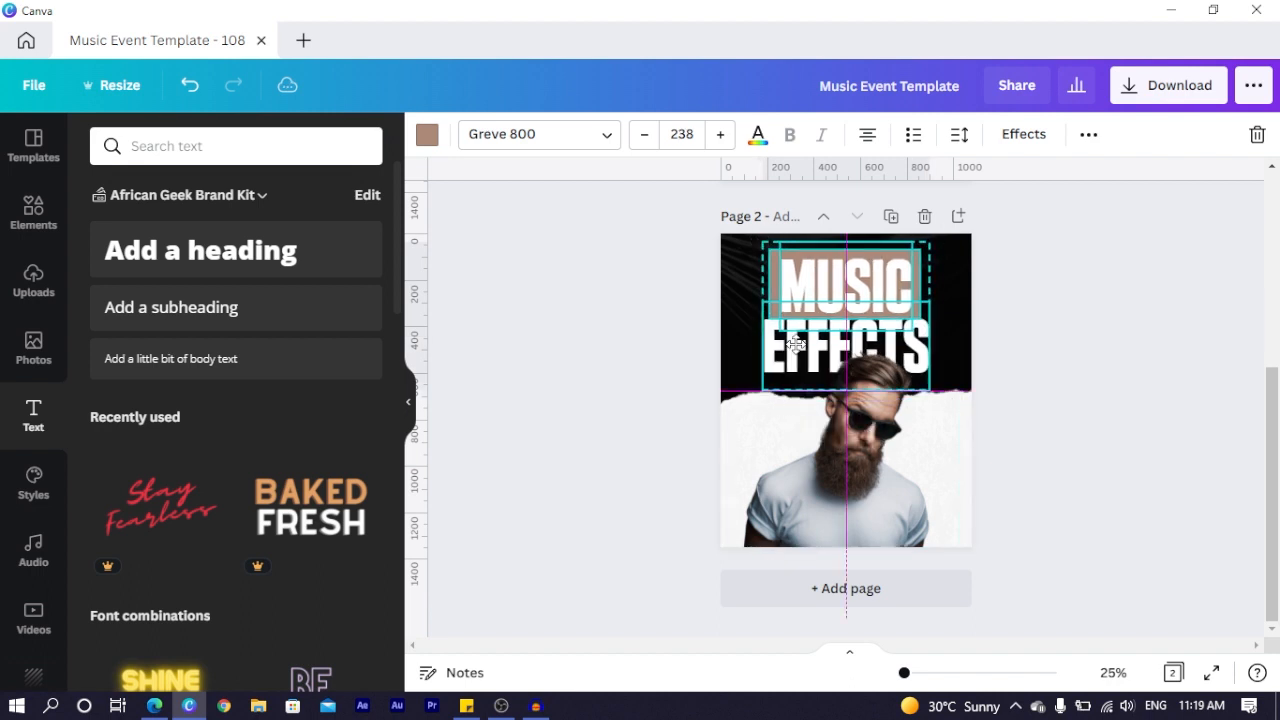
{"action": "left_click", "coordinate": [660, 325]}
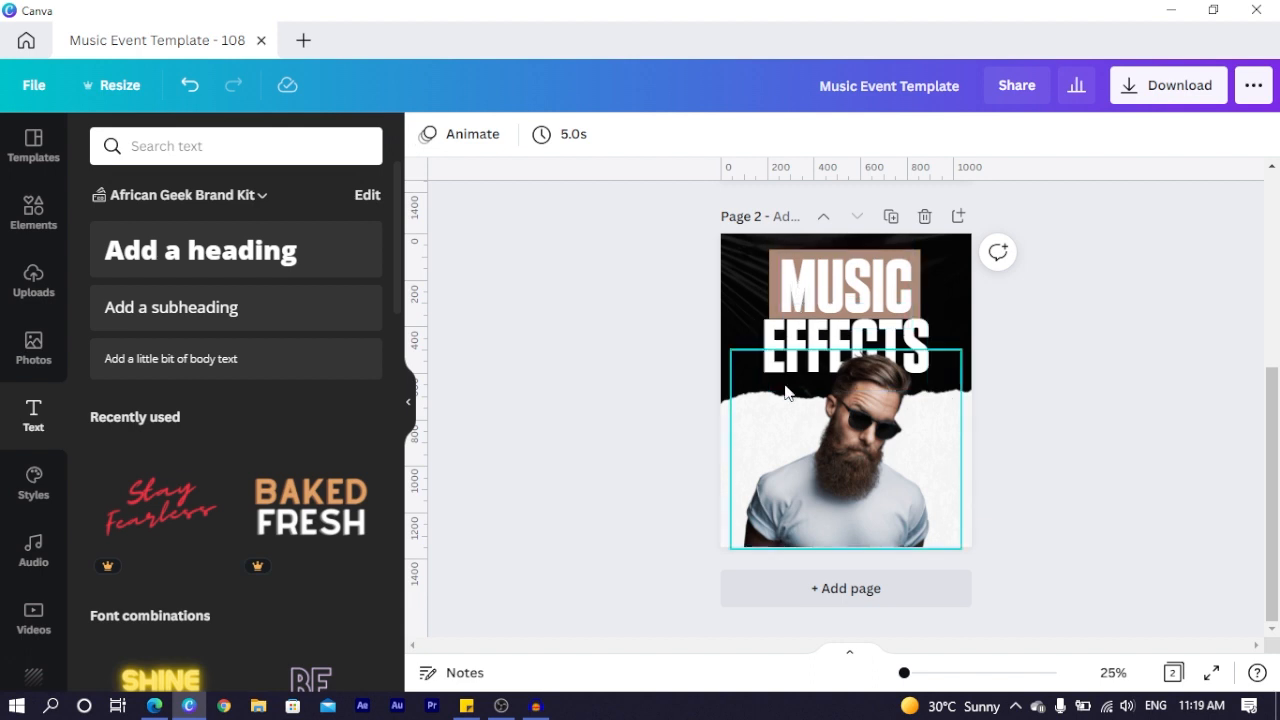
- Nudge the "EFFECTS" text down slightly so it clears the rectangle behind "MUSIC"
{"action": "left_click", "coordinate": [783, 342]}
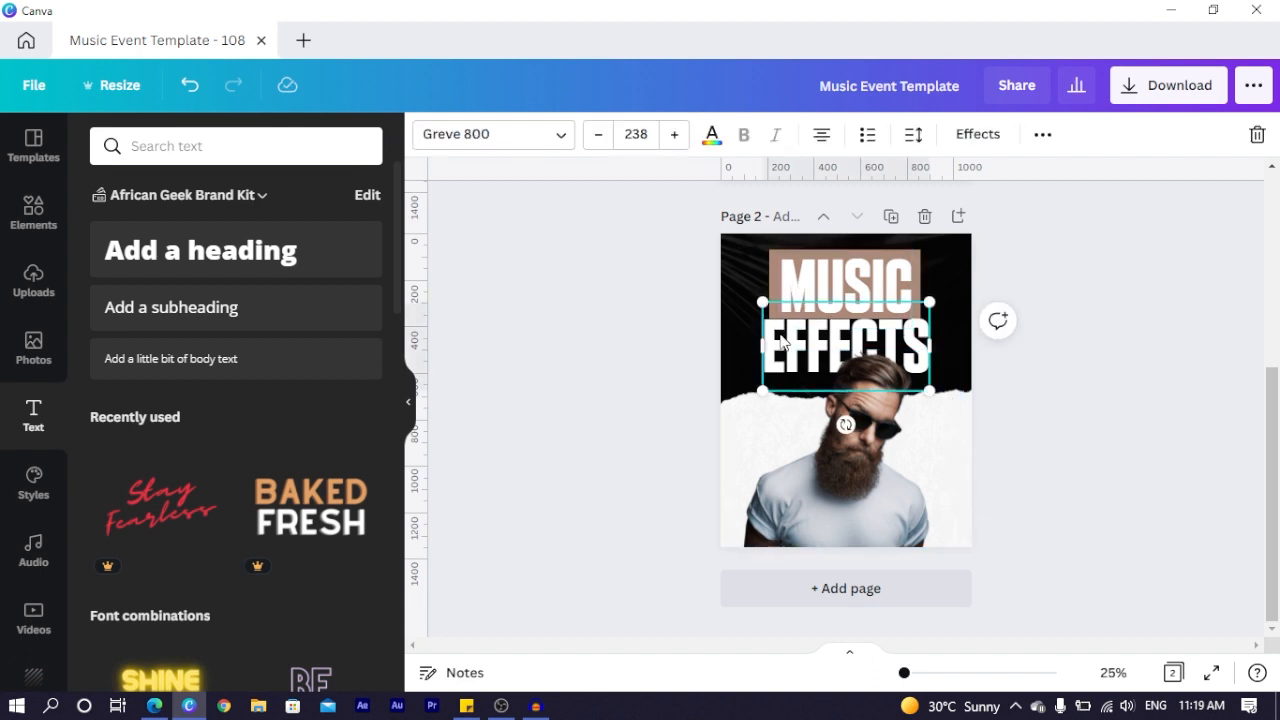
{"action": "key", "text": "Down"}
{"action": "key", "text": "Down"}
{"action": "key", "text": "Down"}
{"action": "key", "text": "Down"}
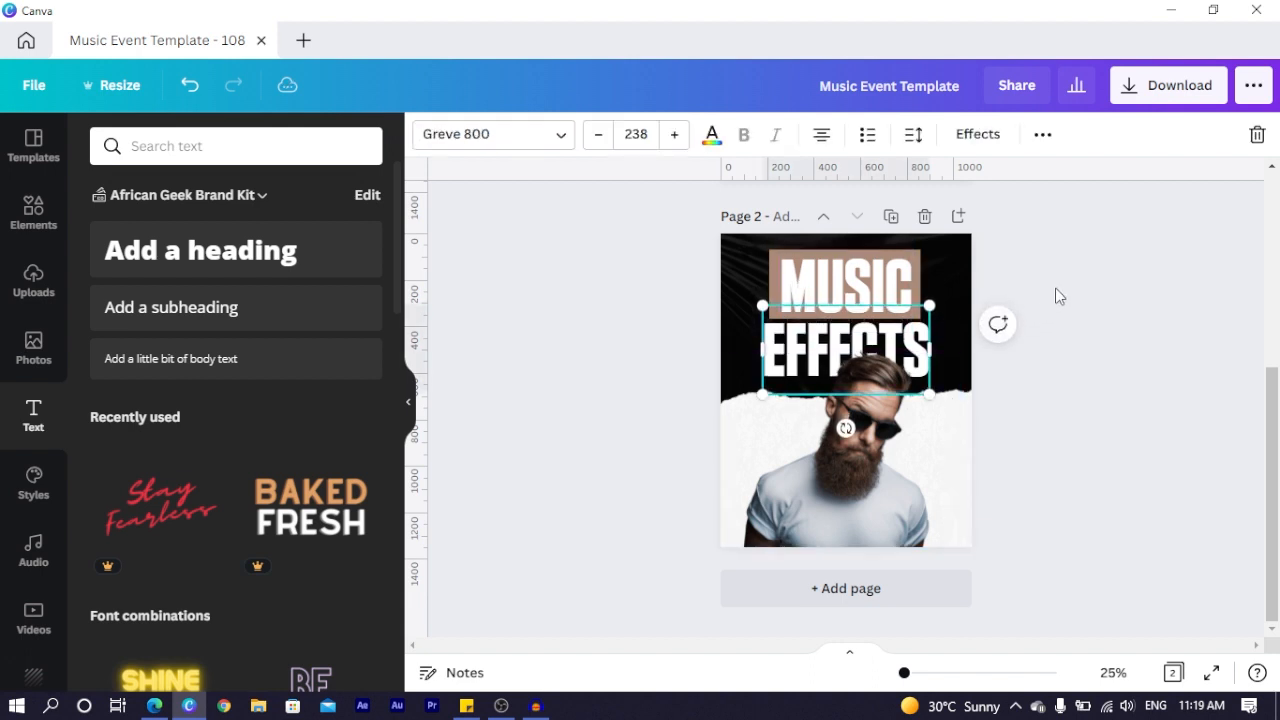
- Recolor the rectangle behind "MUSIC" with the yellow-orange document color
{"action": "left_click", "coordinate": [745, 263]}
{"action": "left_click", "coordinate": [772, 265]}
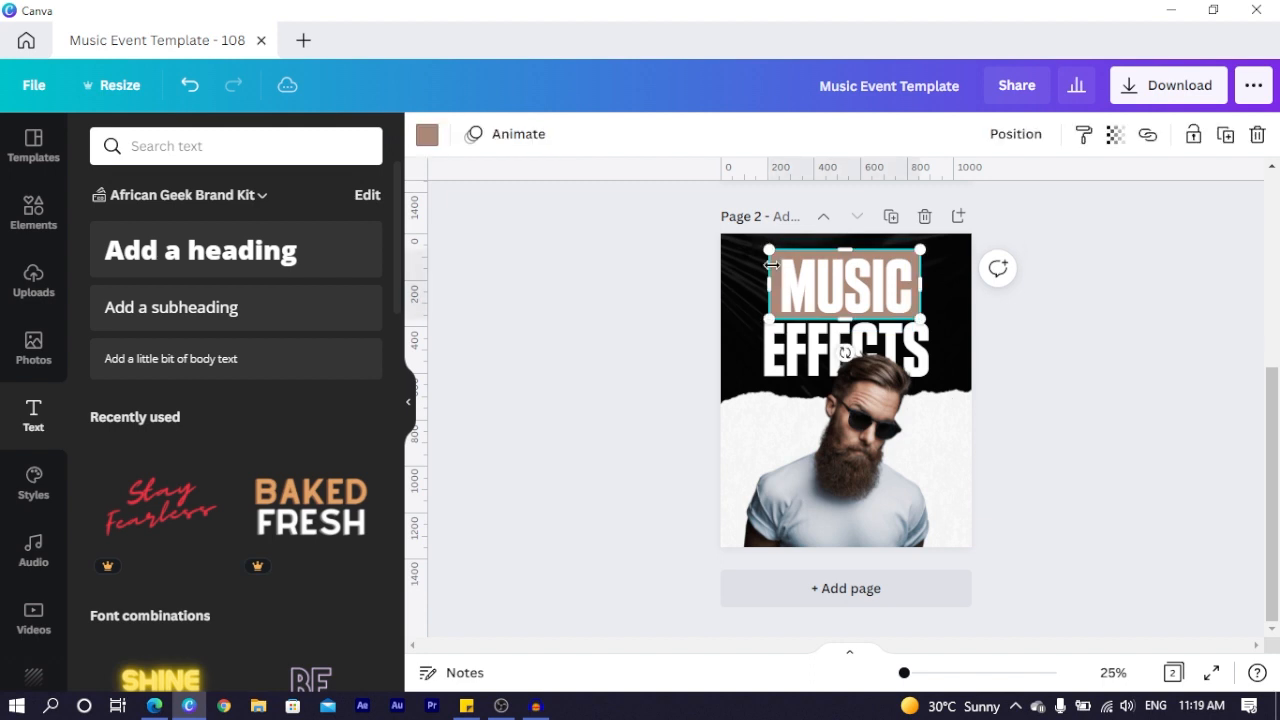
{"action": "left_click", "coordinate": [427, 135]}
{"action": "left_click", "coordinate": [260, 231]}
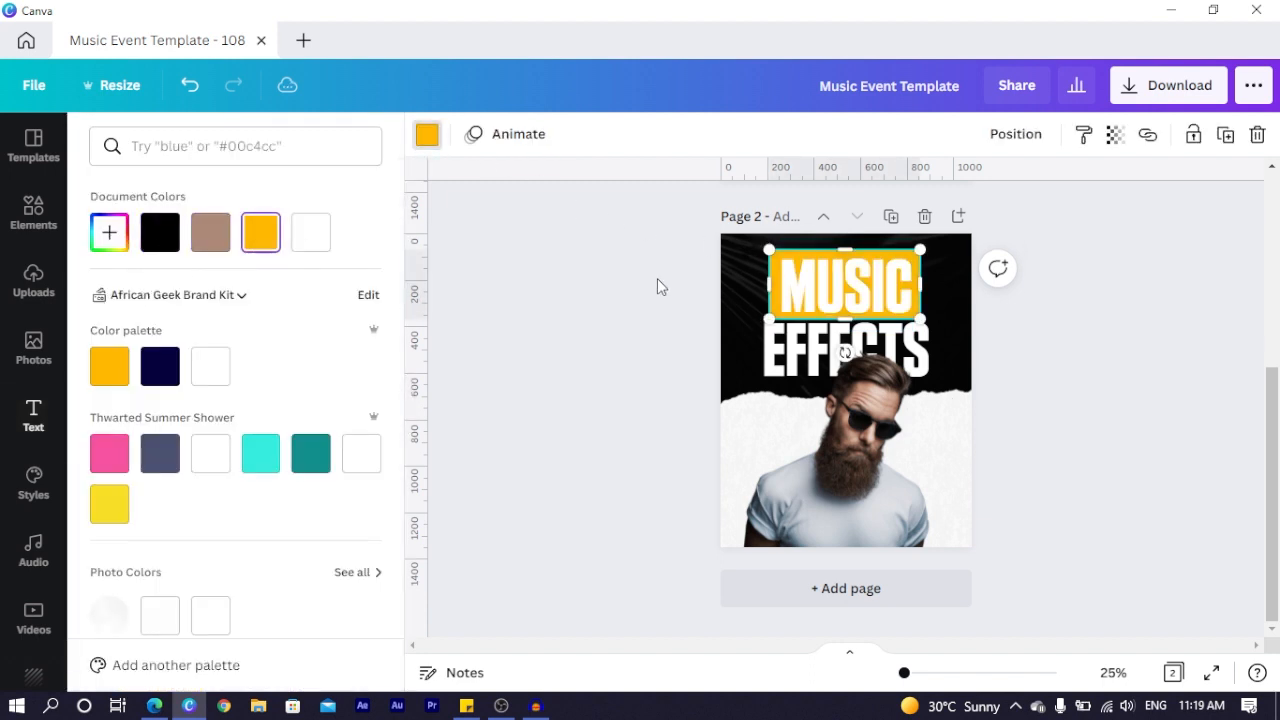
{"action": "key", "text": "Escape"}
{"action": "left_click", "coordinate": [667, 282]}
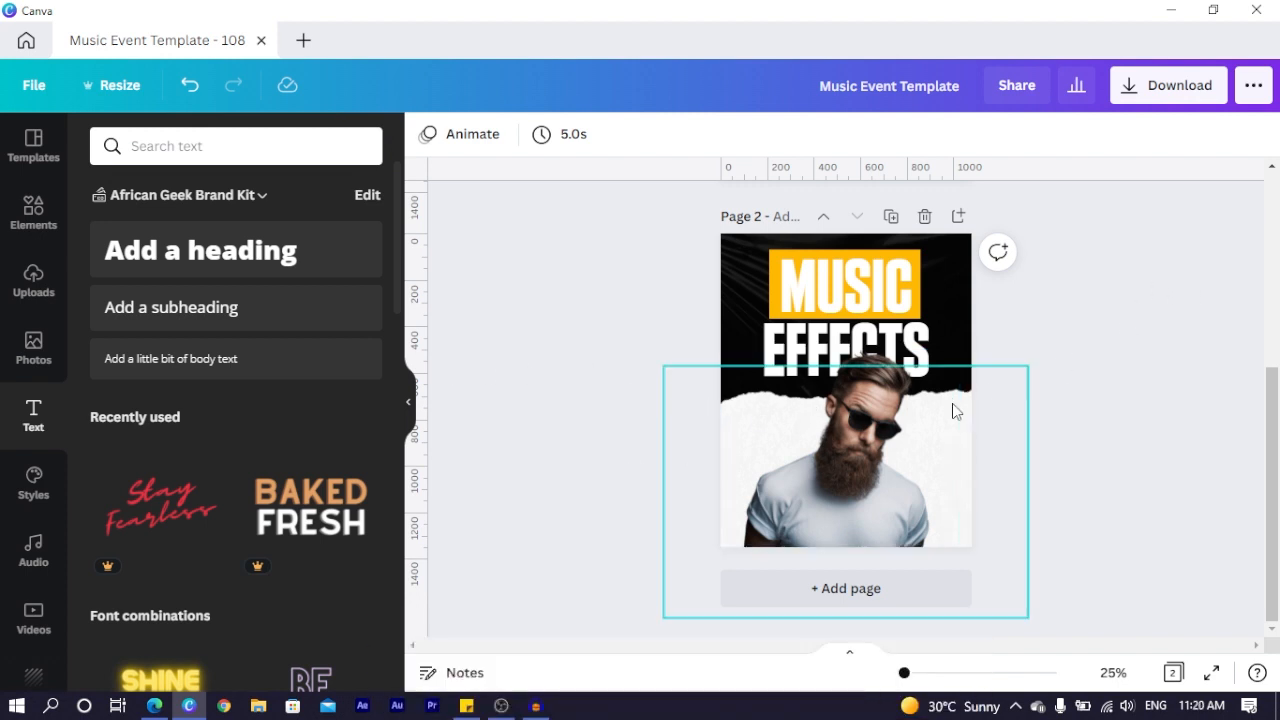
- Add a circle to page 2, shrink it, and place it beside the man's sunglasses, following the badge on page 1
{"action": "scroll", "coordinate": [921, 414], "scroll_direction": "up", "scroll_amount": 5}
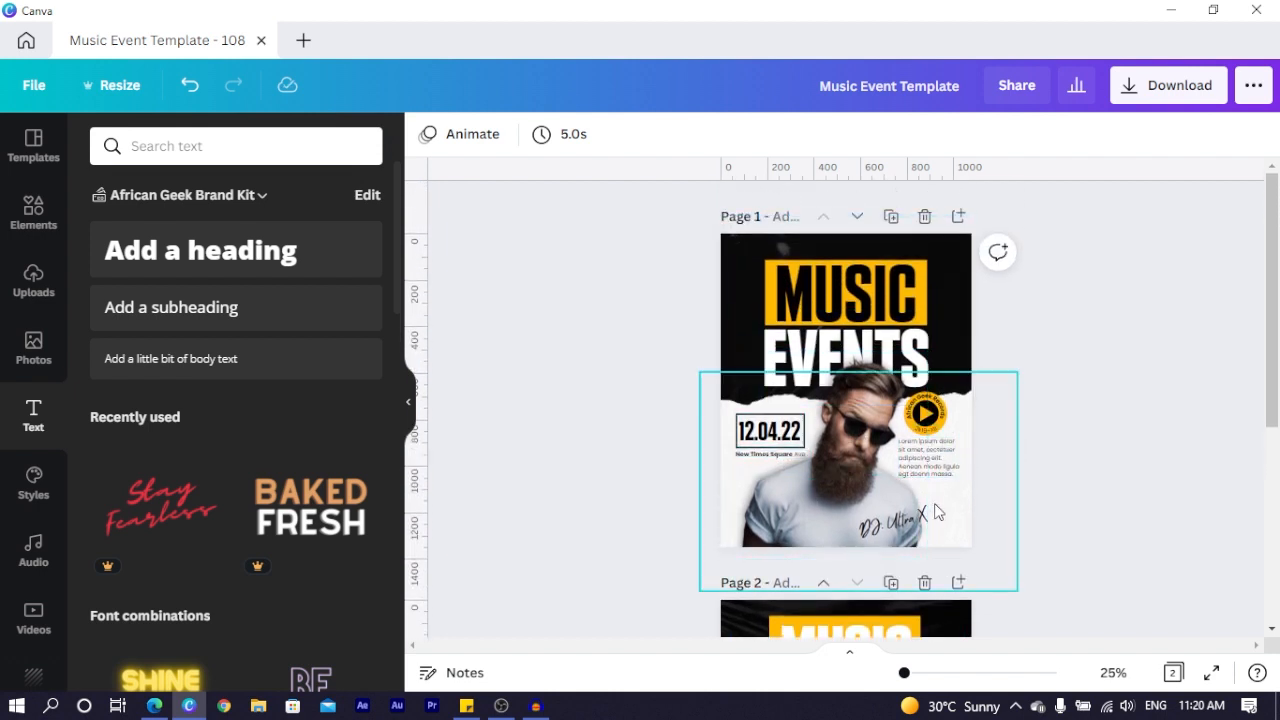
{"action": "scroll", "coordinate": [934, 511], "scroll_direction": "down", "scroll_amount": 3}
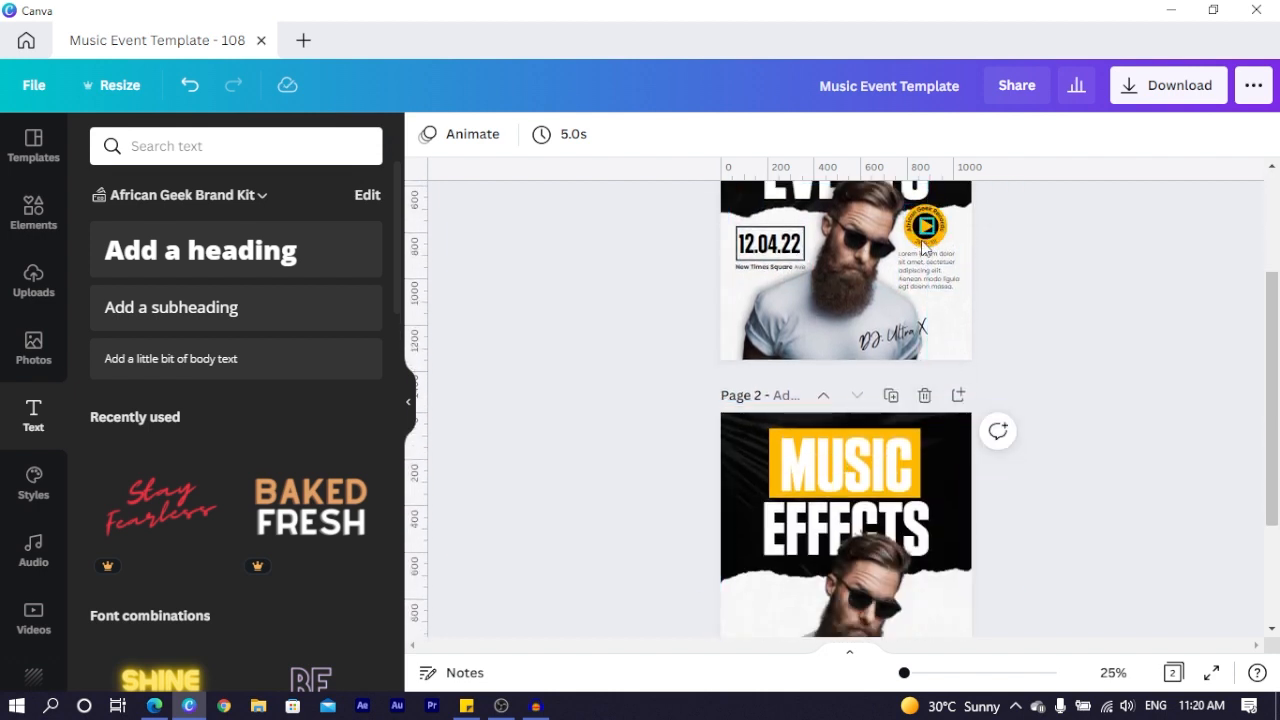
{"action": "scroll", "coordinate": [923, 248], "scroll_direction": "down", "scroll_amount": 2}
{"action": "key", "text": "c"}
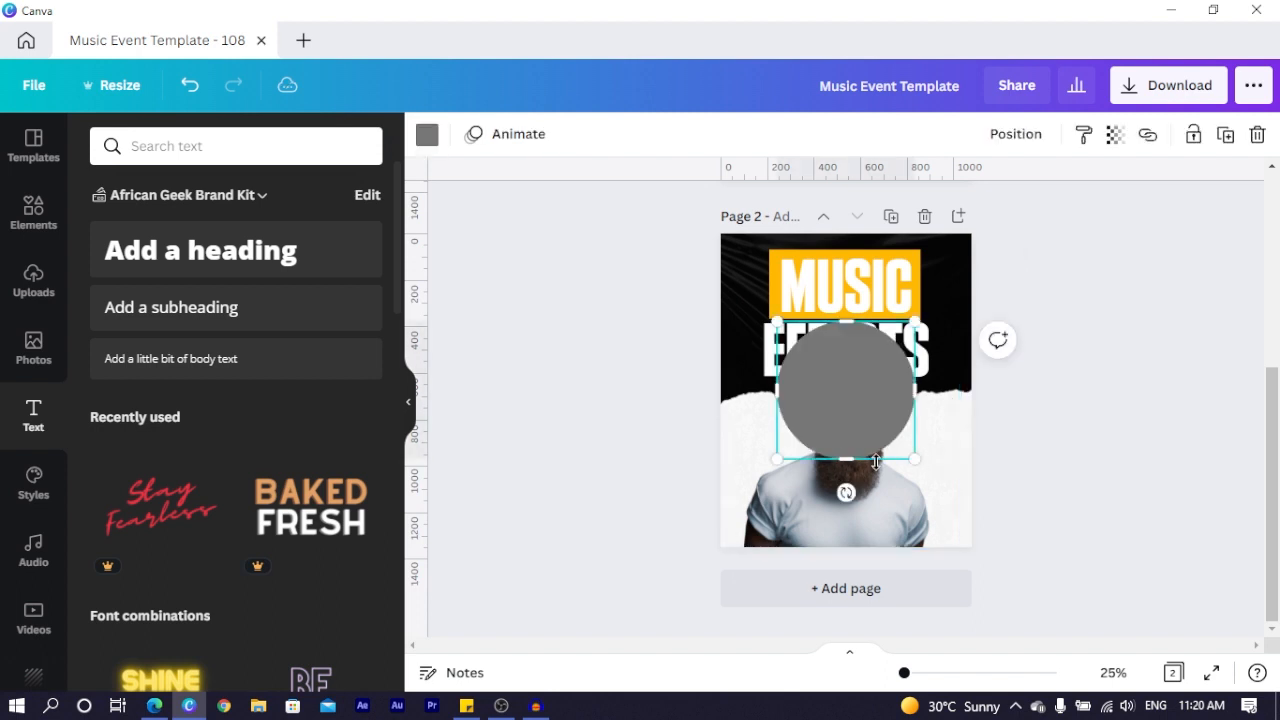
{"action": "left_click_drag", "start_coordinate": [771, 460], "coordinate": [925, 431]}
- Shift the bearded man's photo slightly left so his face clears the circle
{"action": "left_click", "coordinate": [831, 513]}
{"action": "key", "text": "Left"}
{"action": "key", "text": "Left"}
{"action": "key", "text": "Left"}
{"action": "key", "text": "Left"}
{"action": "key", "text": "Left"}
{"action": "key", "text": "Left"}
{"action": "key", "text": "Left"}
{"action": "key", "text": "Left"}
{"action": "key", "text": "Left"}
{"action": "key", "text": "Left"}
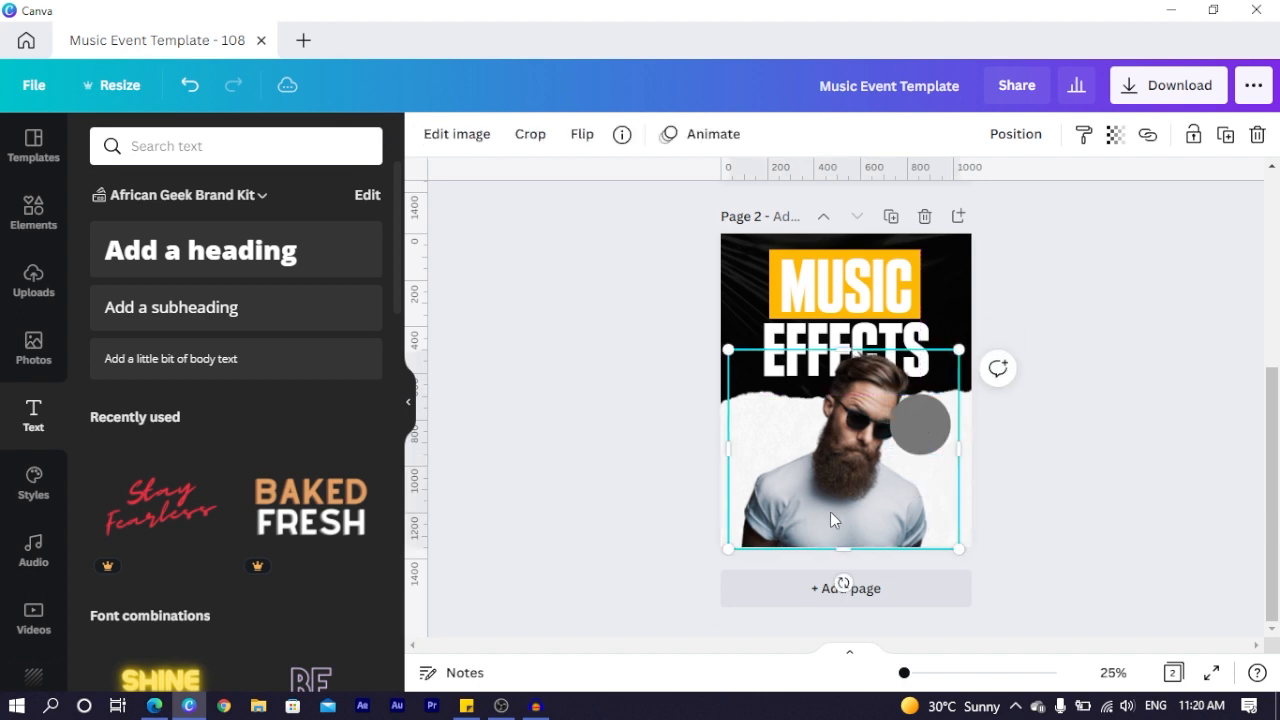
{"action": "key", "text": "Left"}
{"action": "key", "text": "Left"}
{"action": "left_click_drag", "start_coordinate": [952, 486], "coordinate": [1034, 476]}
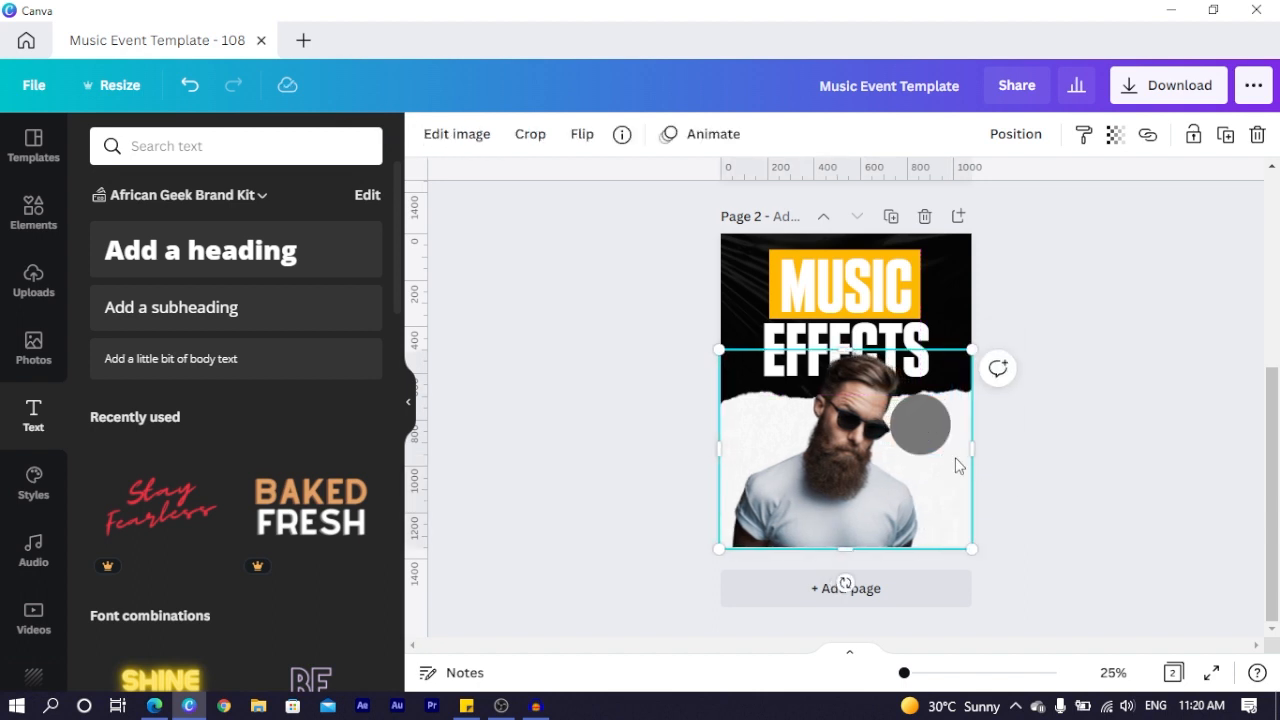
{"action": "left_click", "coordinate": [1071, 466]}
- Move the circle slightly right, away from the man's face, and fill it with the yellow-orange document color
{"action": "left_click_drag", "start_coordinate": [920, 428], "coordinate": [930, 428]}
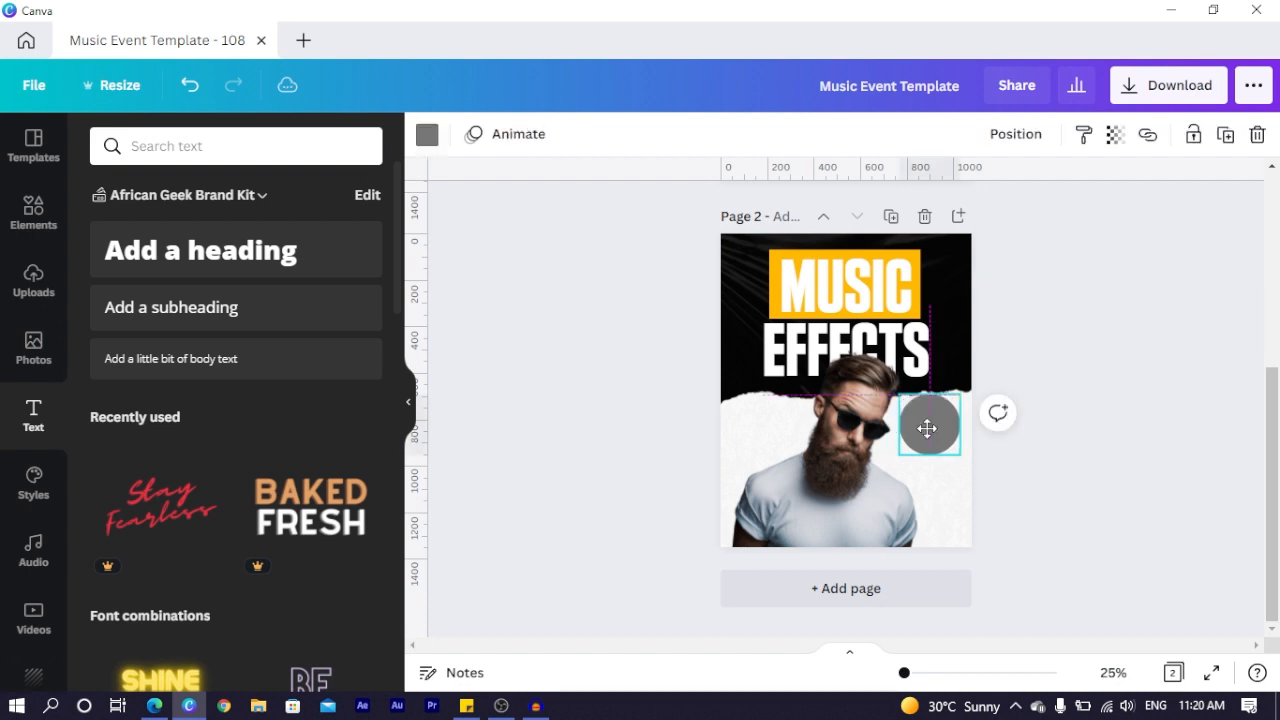
{"action": "left_click", "coordinate": [427, 134]}
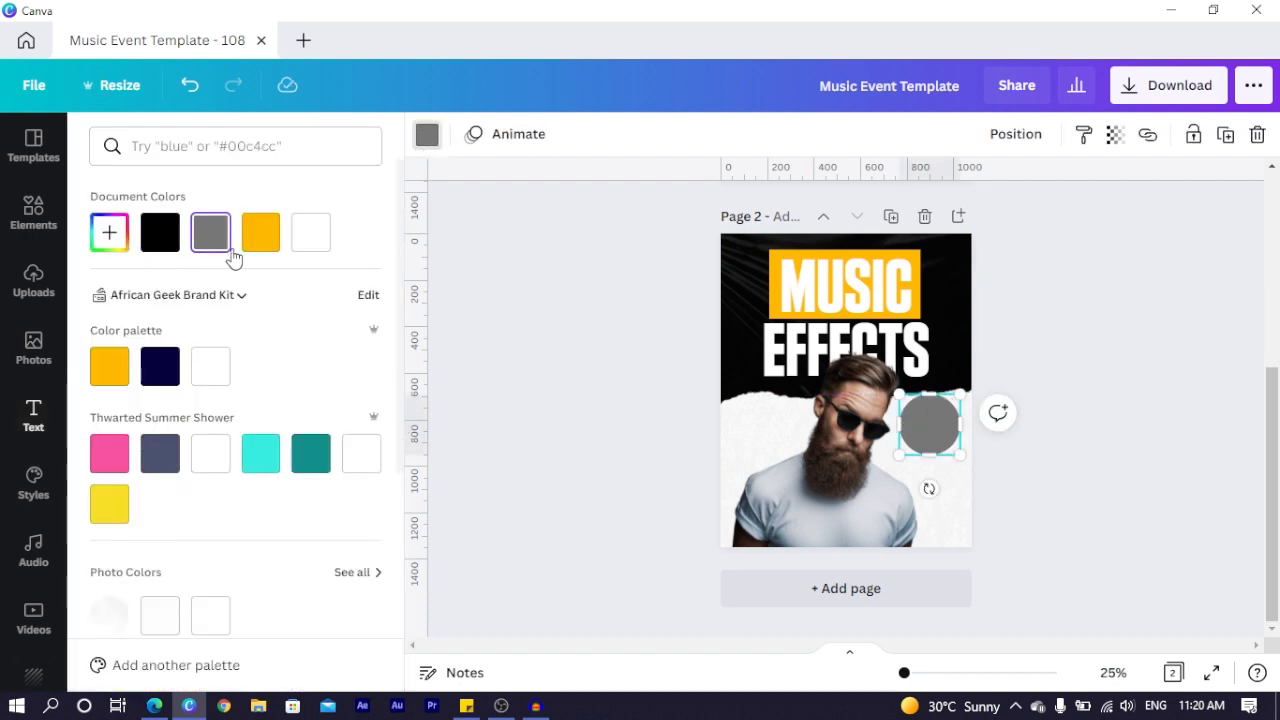
{"action": "left_click", "coordinate": [260, 232]}
{"action": "scroll", "coordinate": [672, 428], "scroll_direction": "up", "scroll_amount": 1}
{"action": "scroll", "coordinate": [759, 405], "scroll_direction": "up", "scroll_amount": 2}
{"action": "scroll", "coordinate": [759, 405], "scroll_direction": "down", "scroll_amount": 3}
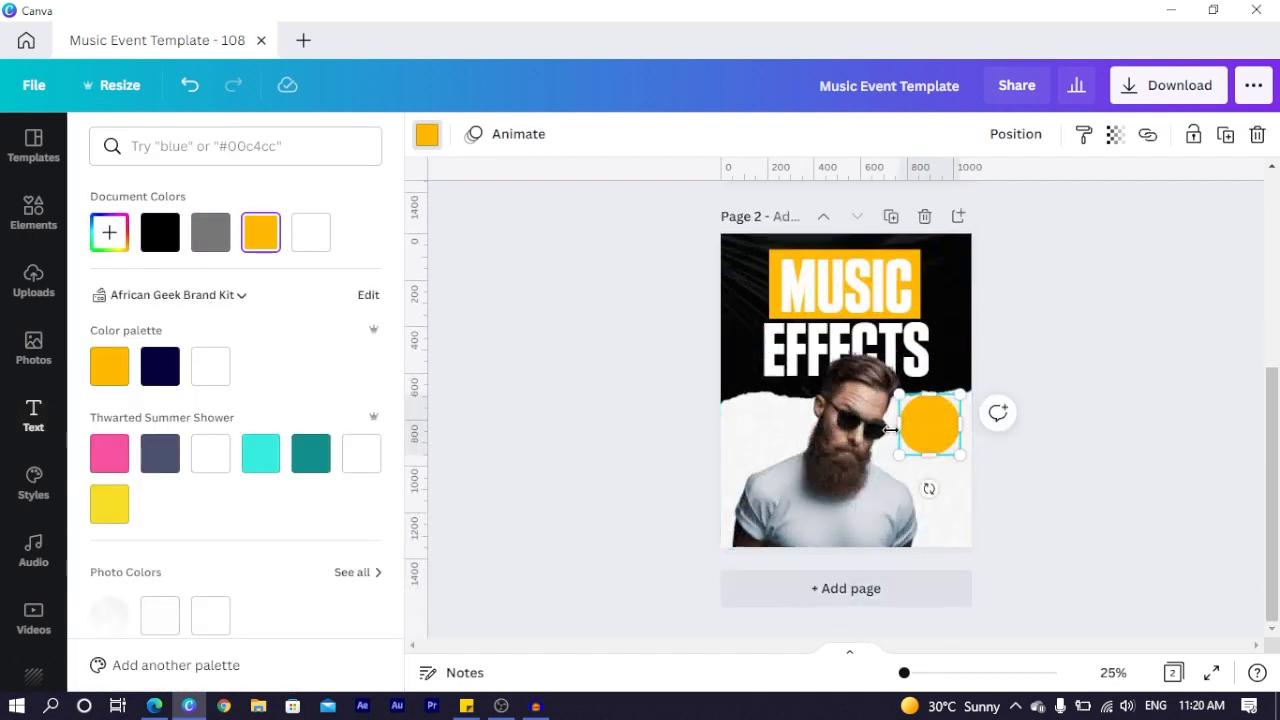
- Duplicate the yellow-orange circle as a smaller concentric circle and fill the copy with black
{"action": "left_click_drag", "start_coordinate": [930, 437], "coordinate": [929, 433]}
{"action": "left_click_drag", "start_coordinate": [955, 453], "coordinate": [940, 444]}
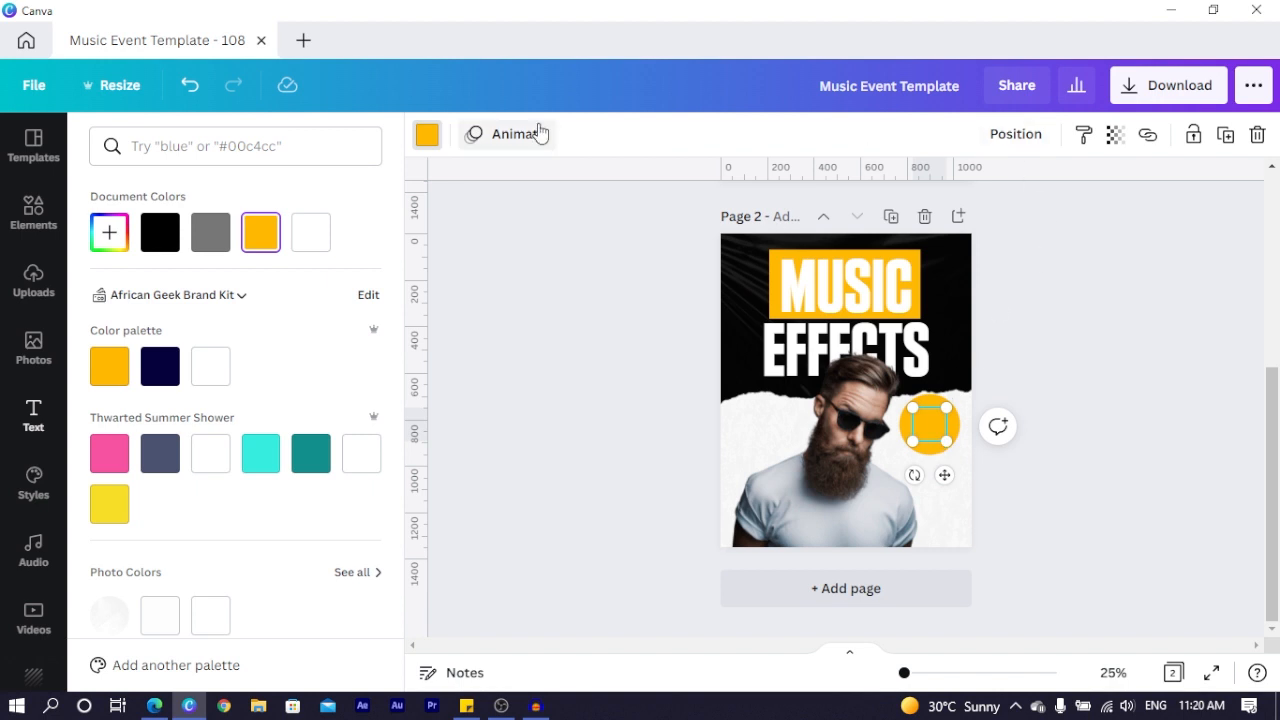
{"action": "left_click", "coordinate": [424, 136]}
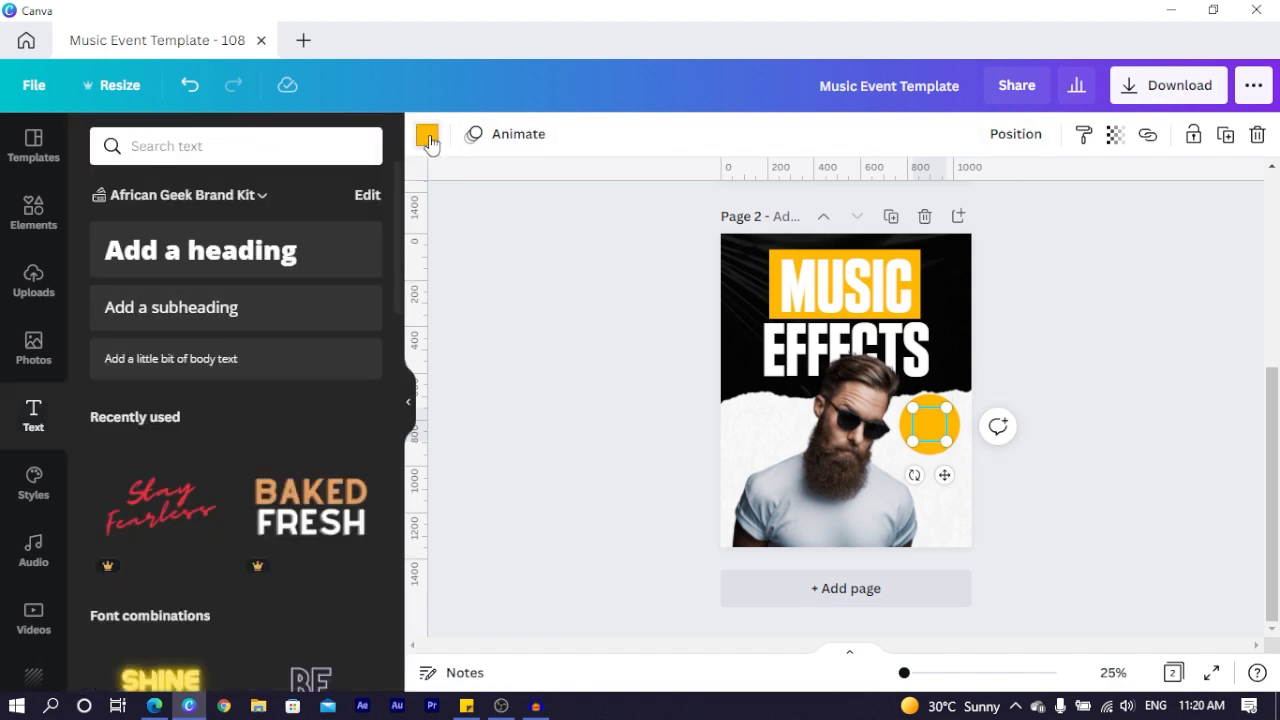
{"action": "left_click", "coordinate": [427, 137]}
{"action": "left_click", "coordinate": [160, 232]}
{"action": "left_click", "coordinate": [1177, 300]}
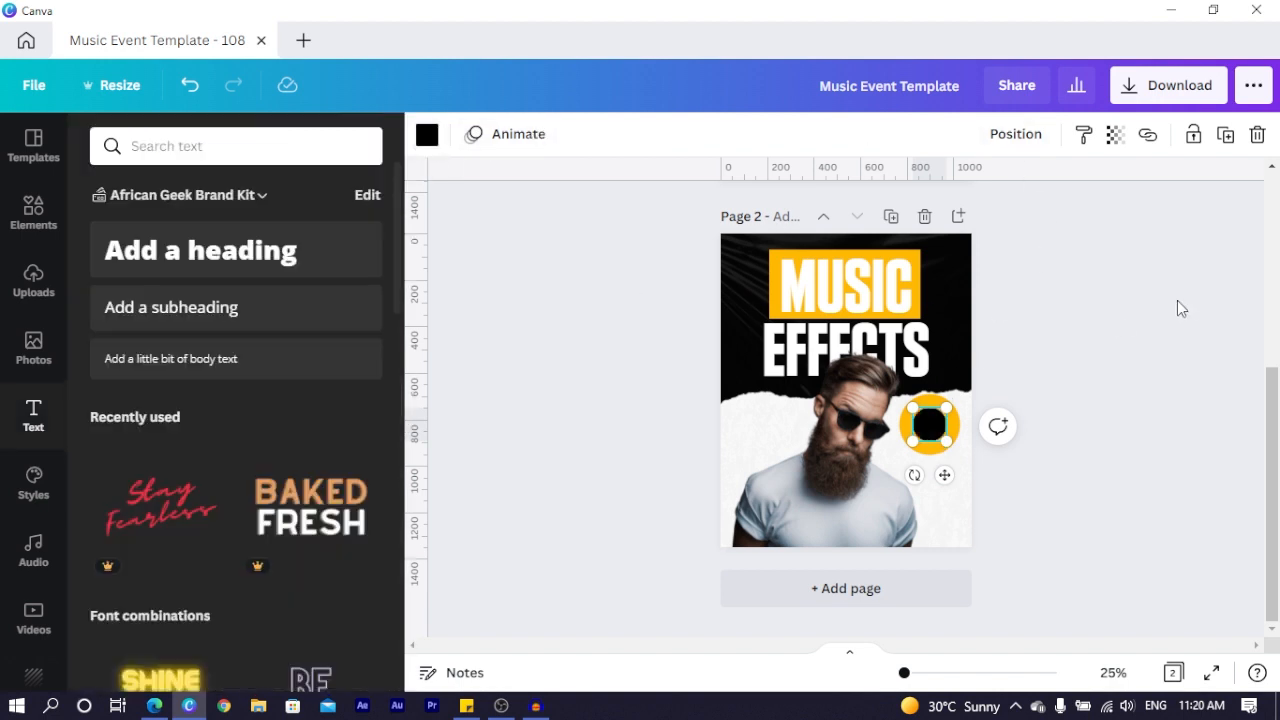
- Enlarge the black inner circle to about 170 by 170, keeping it centered in the yellow-orange circle
{"action": "key", "text": "ctrl+plus"}
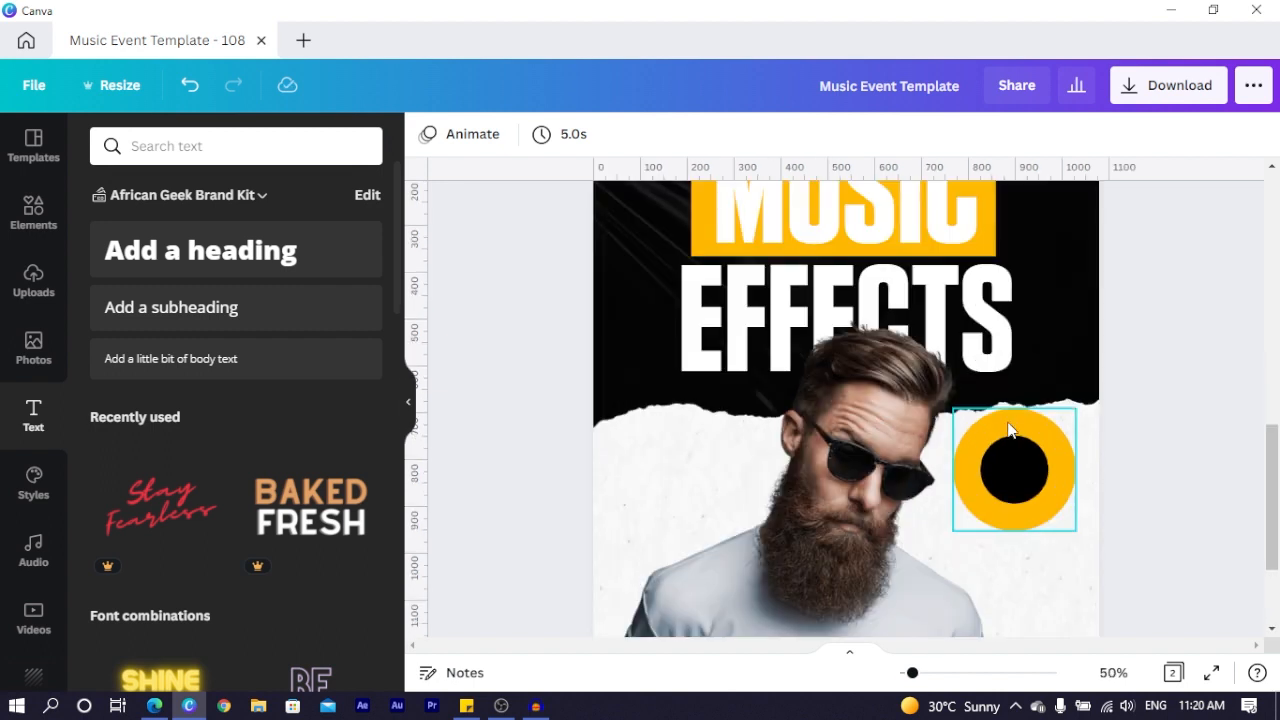
{"action": "left_click", "coordinate": [1015, 486]}
{"action": "left_click_drag", "start_coordinate": [1051, 506], "coordinate": [1058, 514]}
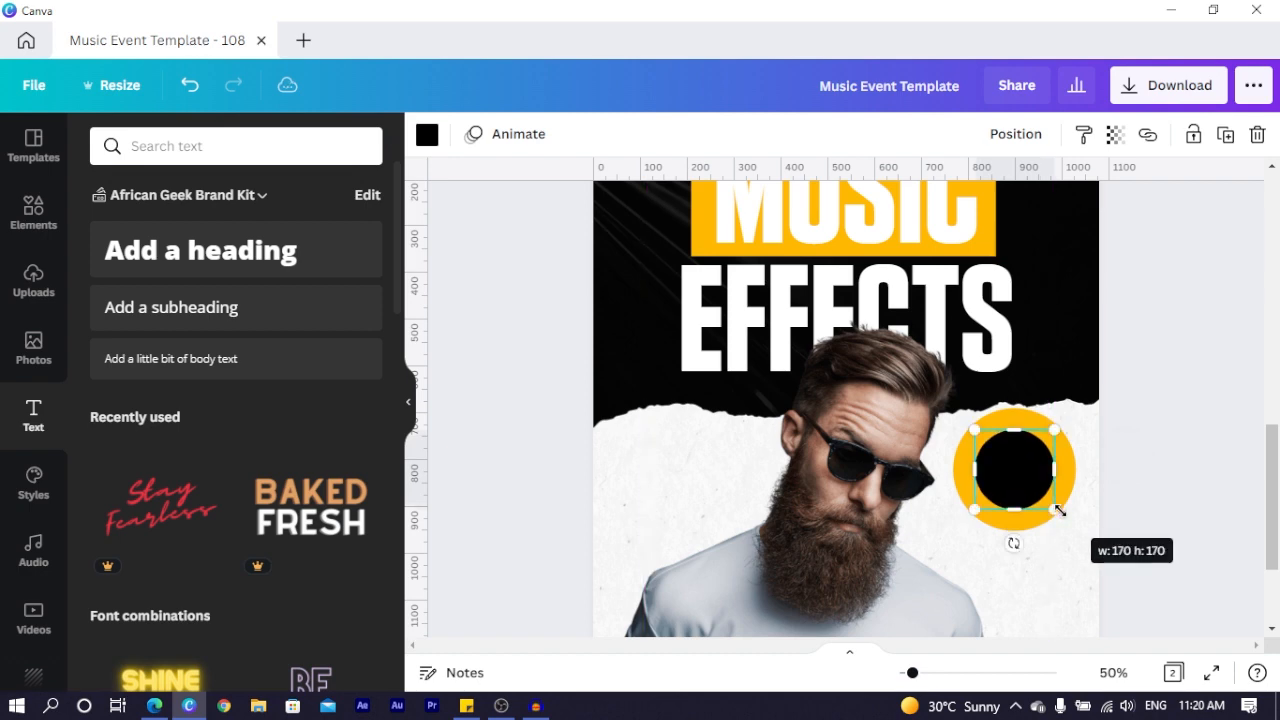
{"action": "left_click", "coordinate": [1176, 427]}
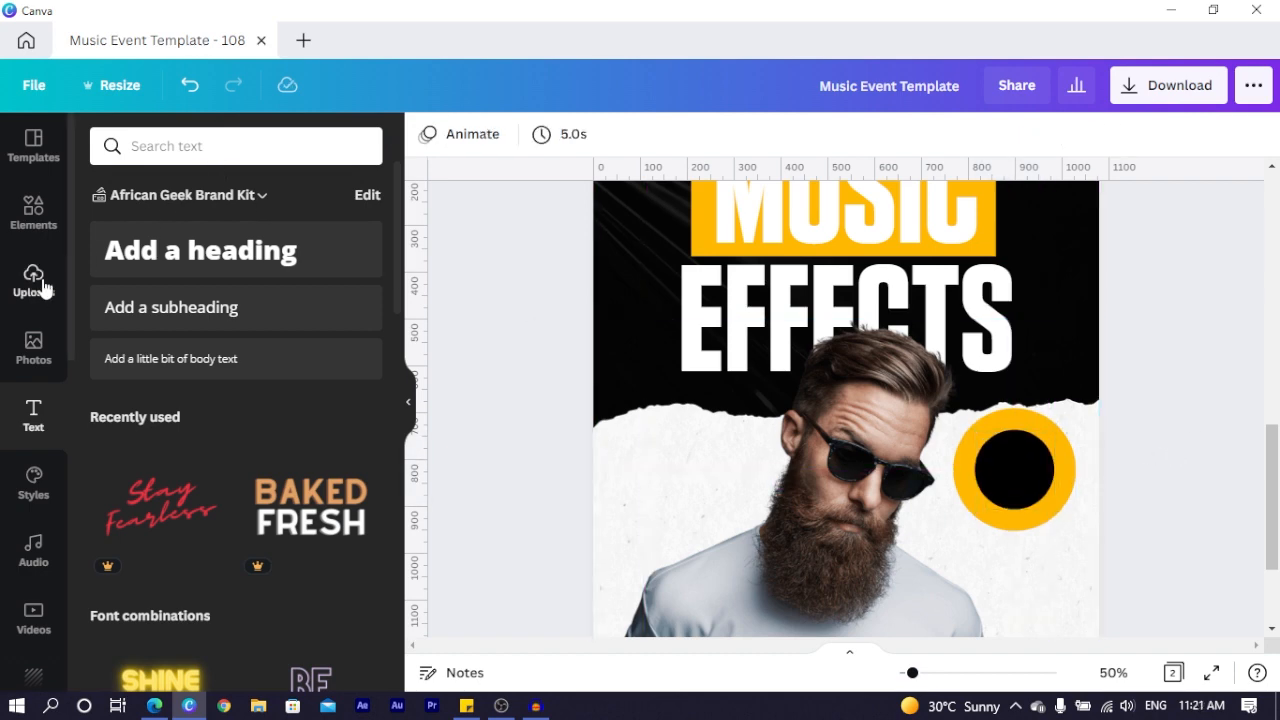
- Add a triangle shape, shrink and rotate it to point right, and place it inside the black circle as a play symbol
{"action": "left_click", "coordinate": [34, 228]}
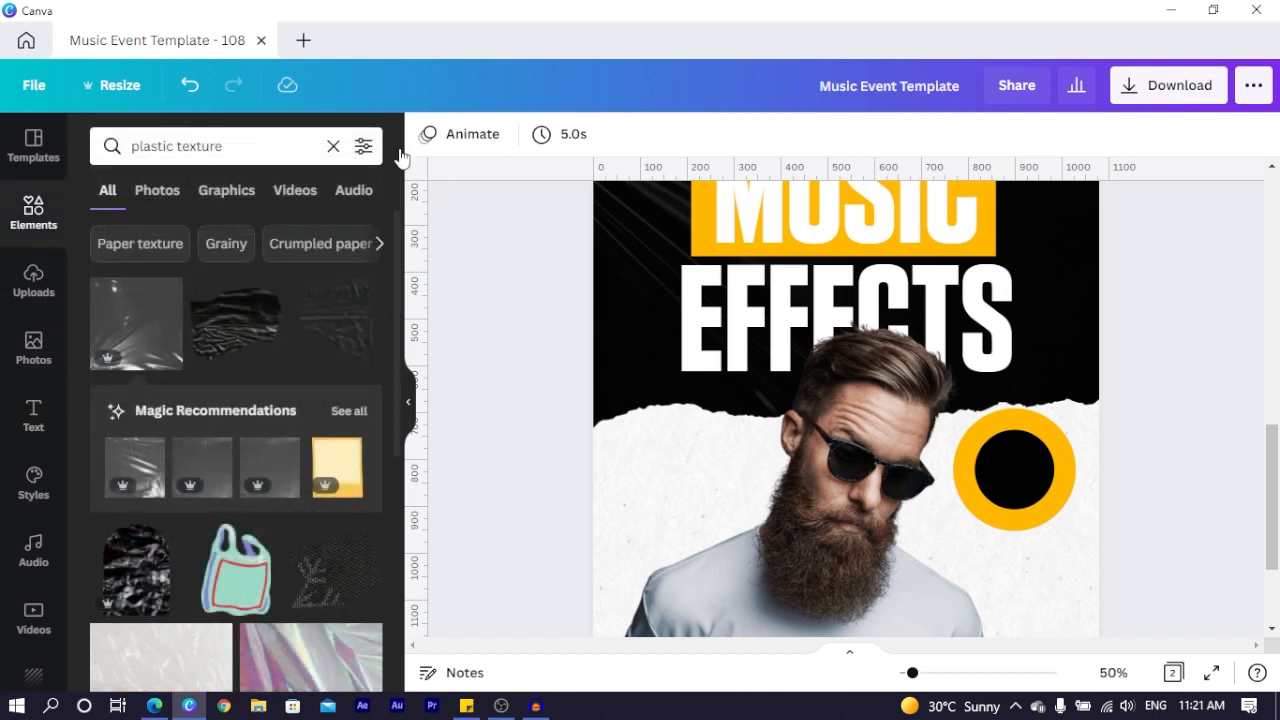
{"action": "left_click", "coordinate": [329, 146]}
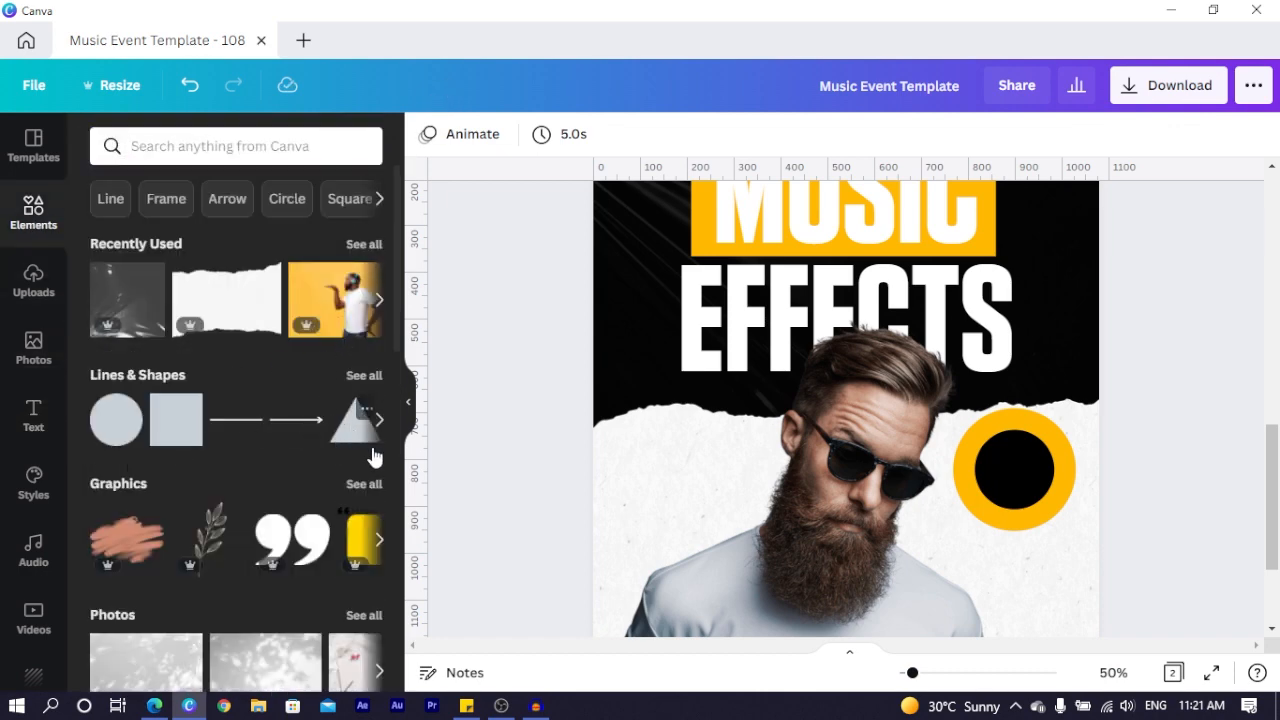
{"action": "left_click", "coordinate": [370, 440]}
{"action": "left_click_drag", "start_coordinate": [846, 554], "coordinate": [702, 402]}
{"action": "left_click_drag", "start_coordinate": [725, 262], "coordinate": [1014, 467]}
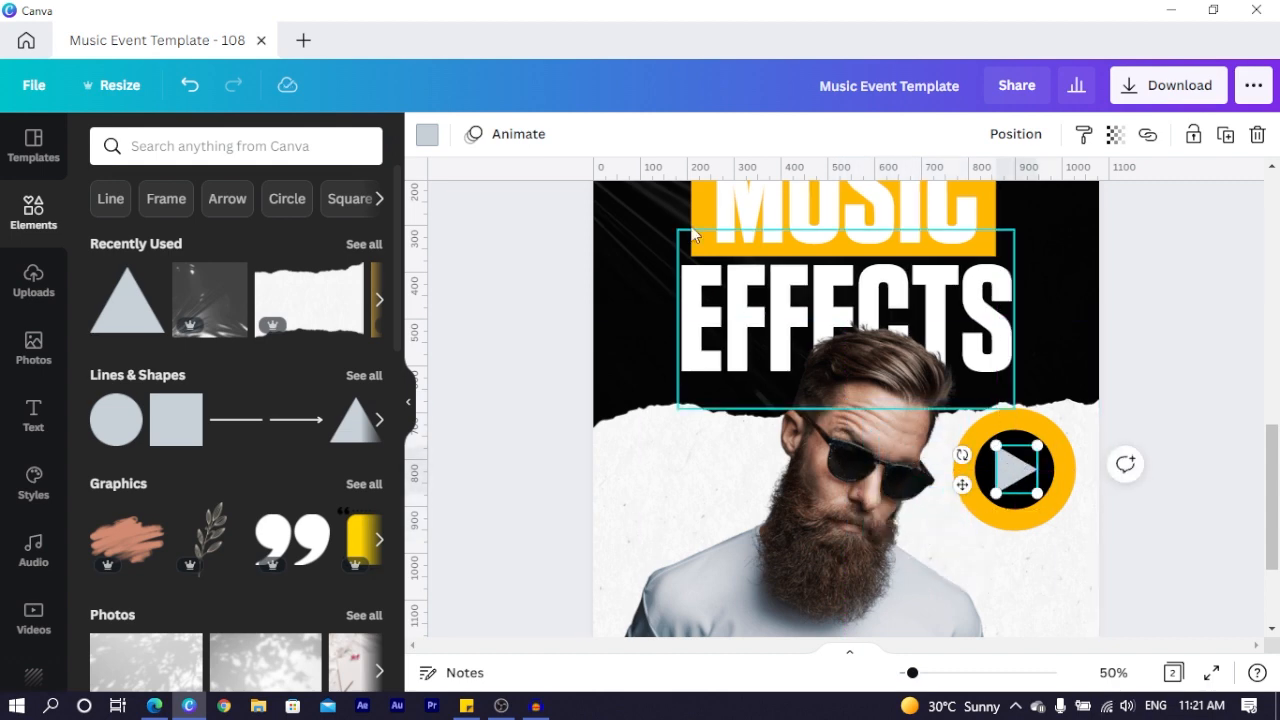
- Fill the play triangle with the yellow-orange document color and fine-tune its position inside the black circle
{"action": "left_click", "coordinate": [426, 142]}
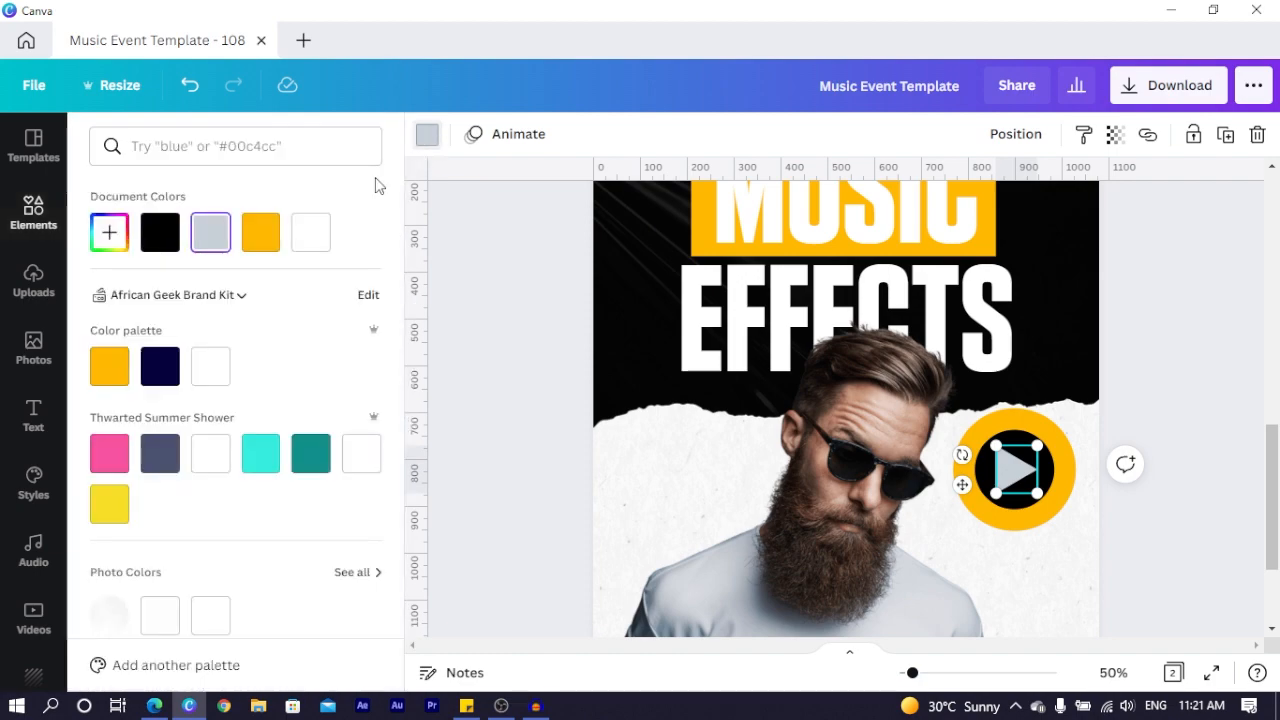
{"action": "left_click", "coordinate": [260, 232]}
{"action": "scroll", "coordinate": [1007, 546], "scroll_direction": "up", "scroll_amount": 6}
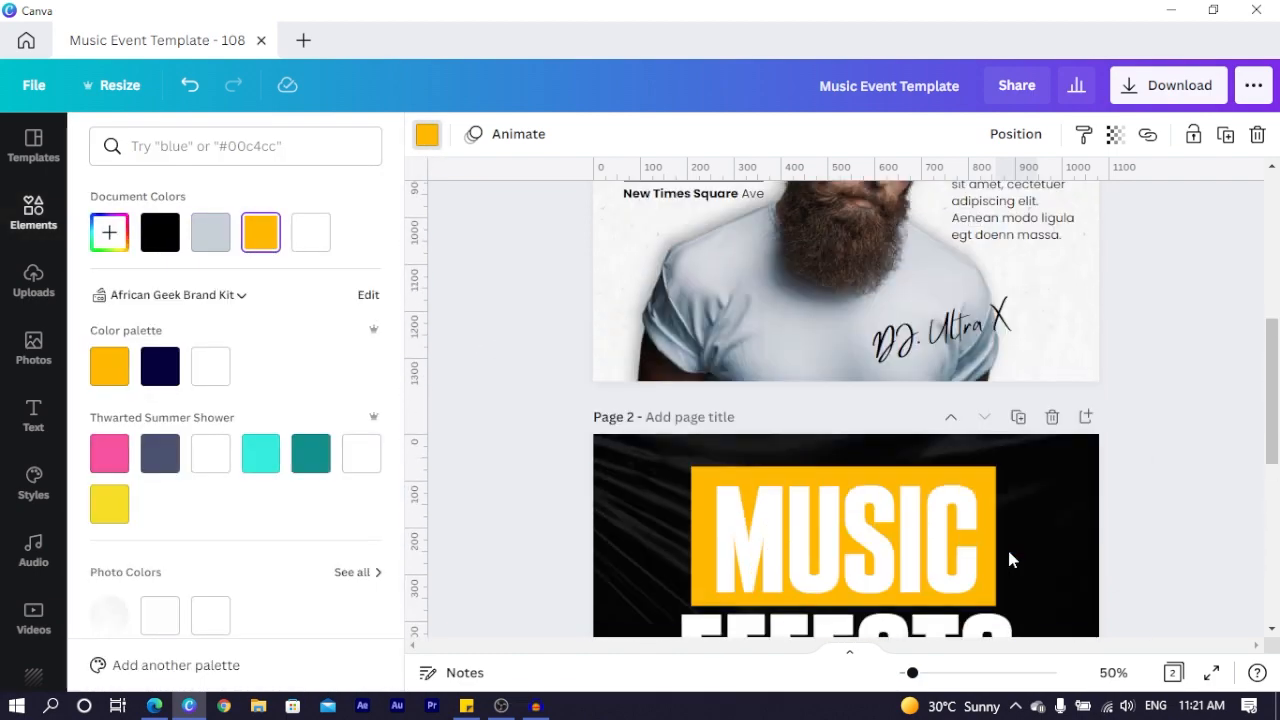
{"action": "scroll", "coordinate": [1028, 510], "scroll_direction": "down", "scroll_amount": 7}
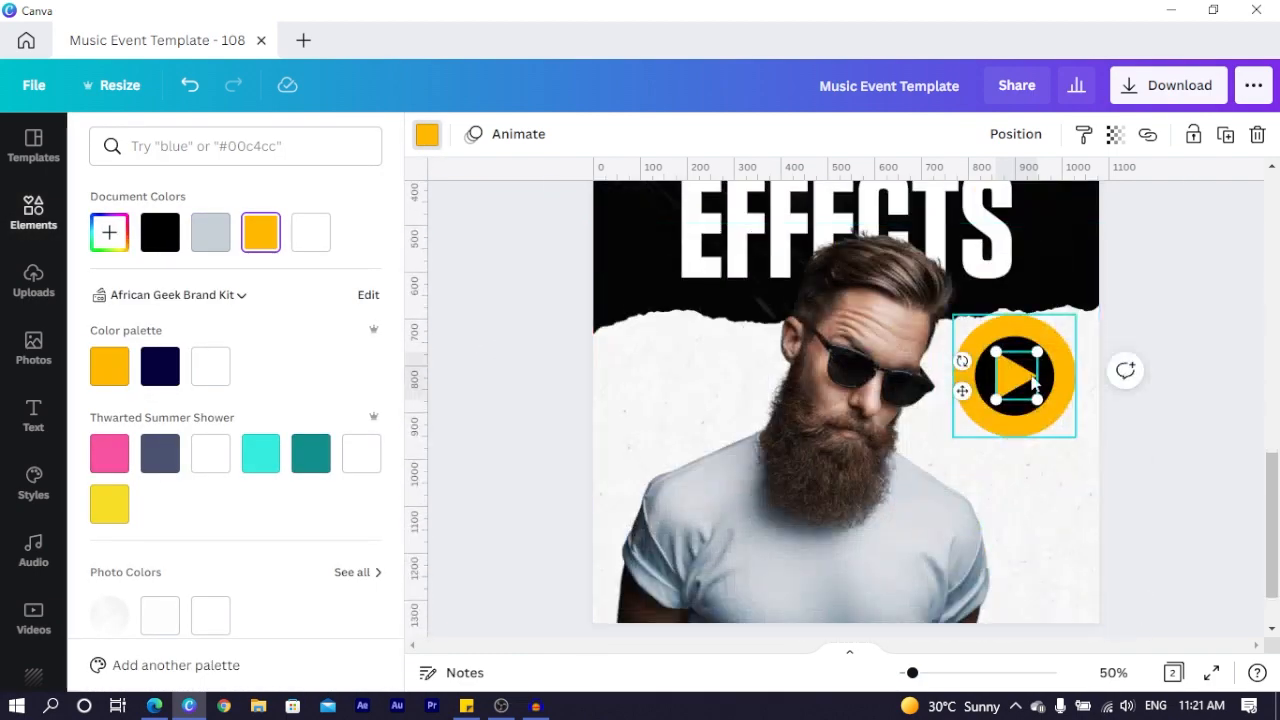
{"action": "key", "text": "Escape"}
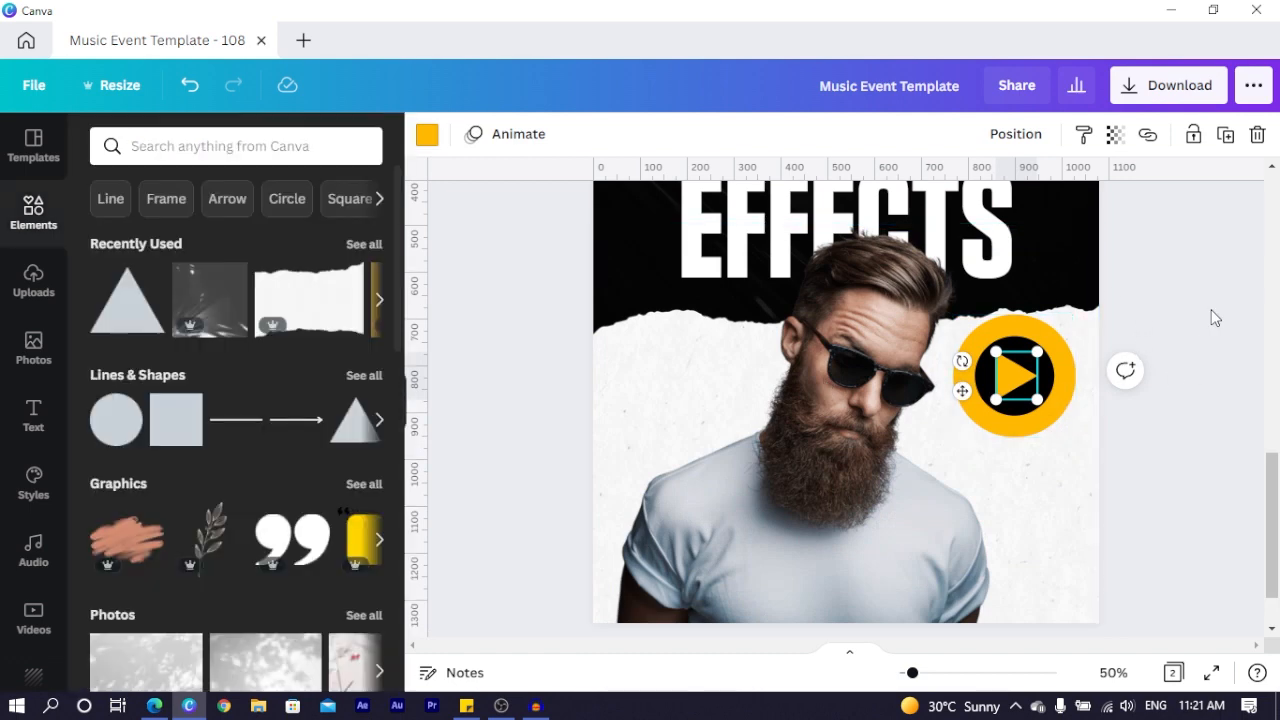
{"action": "key", "text": "Escape"}
{"action": "left_click", "coordinate": [1003, 387]}
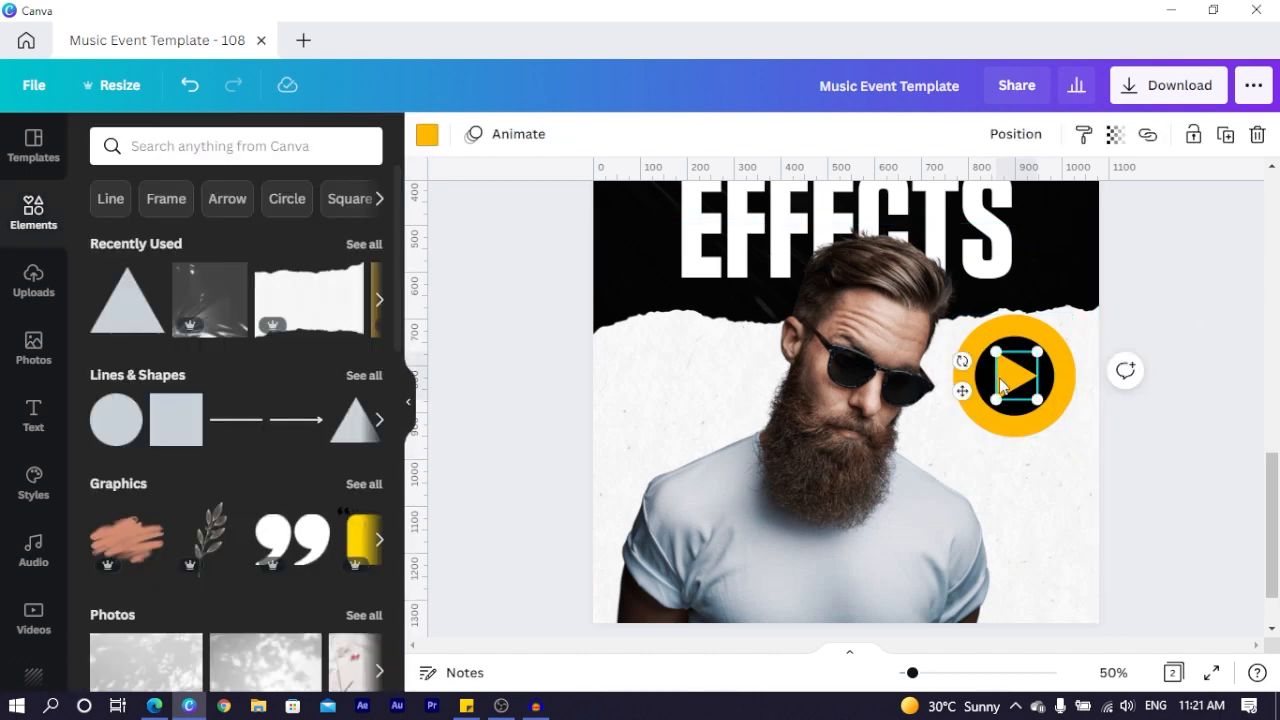
{"action": "left_click_drag", "start_coordinate": [1000, 384], "coordinate": [1001, 385]}
{"action": "left_click", "coordinate": [1183, 292]}
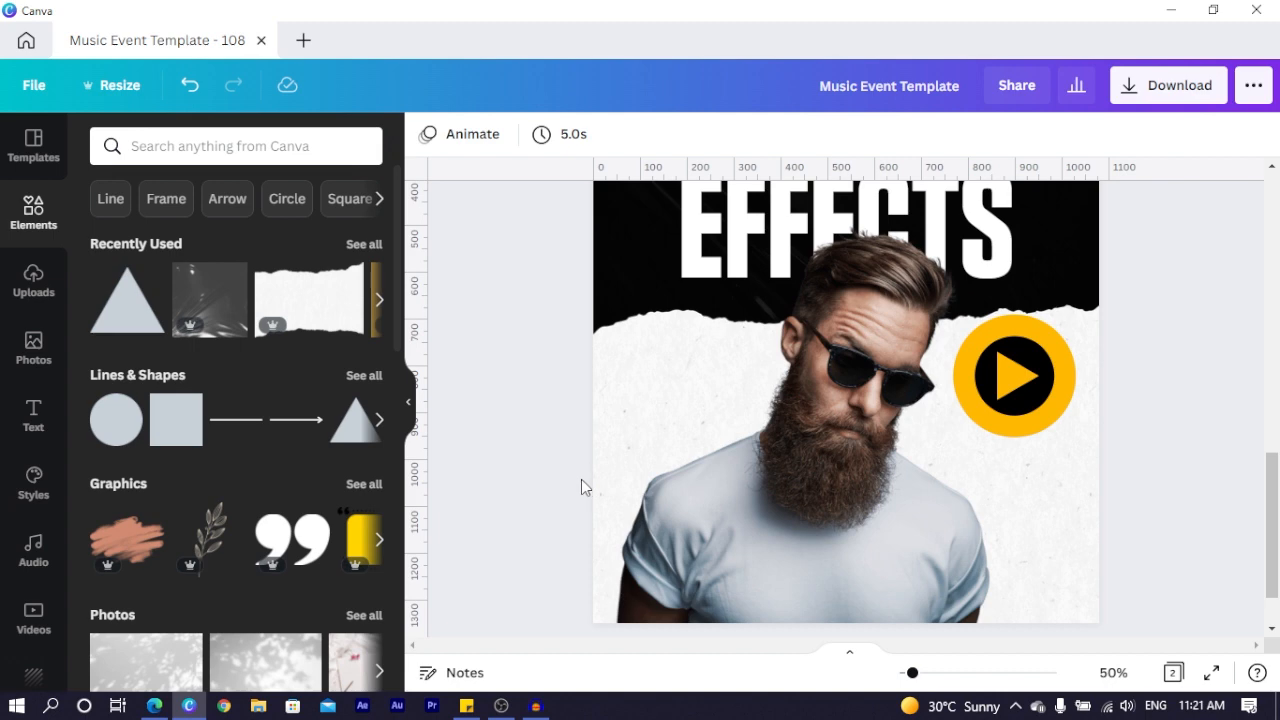
- Add a text box reading "African Geek Records" across the upper edge of the play badge, following the page 1 badge
{"action": "key", "text": "t"}
{"action": "left_click_drag", "start_coordinate": [886, 428], "coordinate": [1001, 340]}
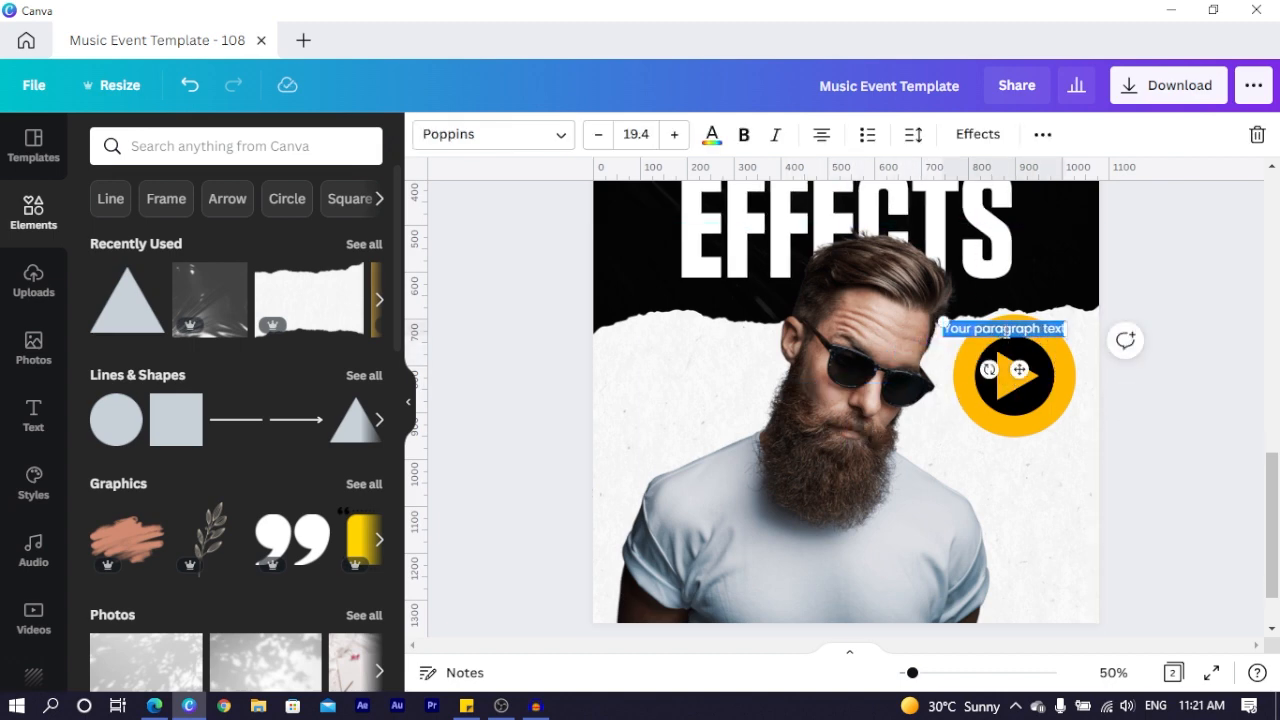
{"action": "scroll", "coordinate": [1030, 347], "scroll_direction": "up", "scroll_amount": 6}
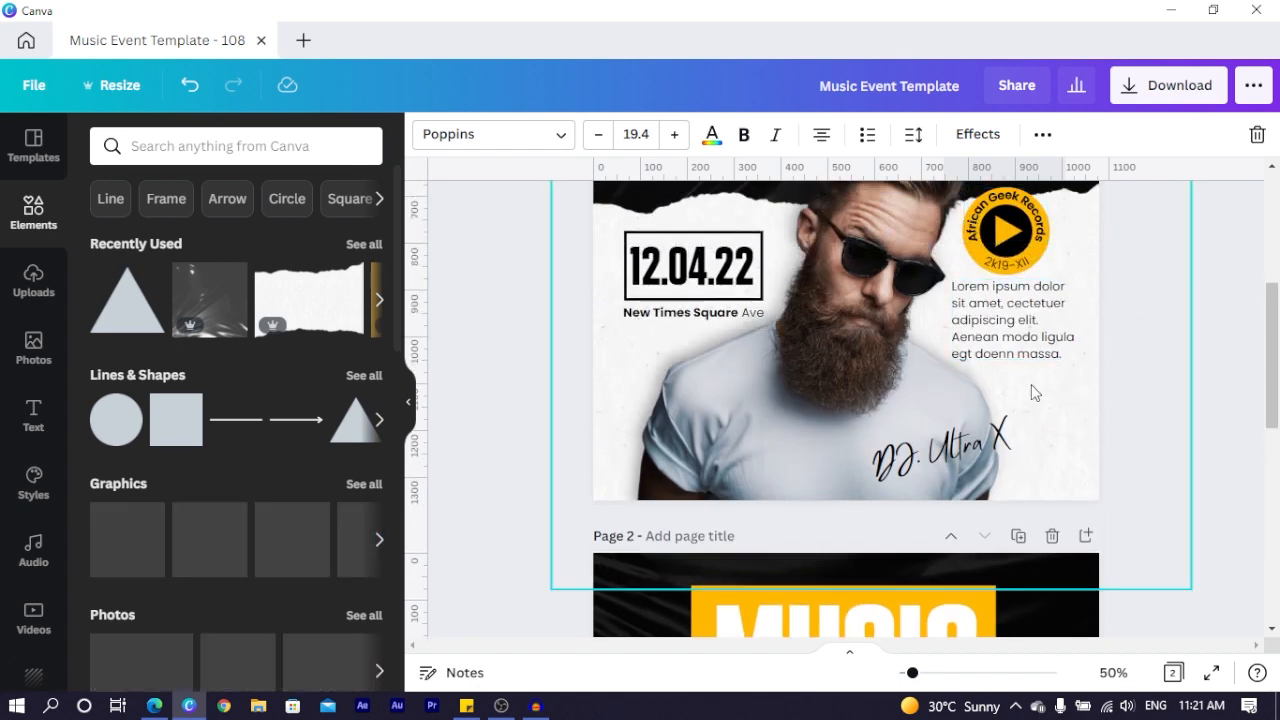
{"action": "scroll", "coordinate": [1034, 392], "scroll_direction": "down", "scroll_amount": 5}
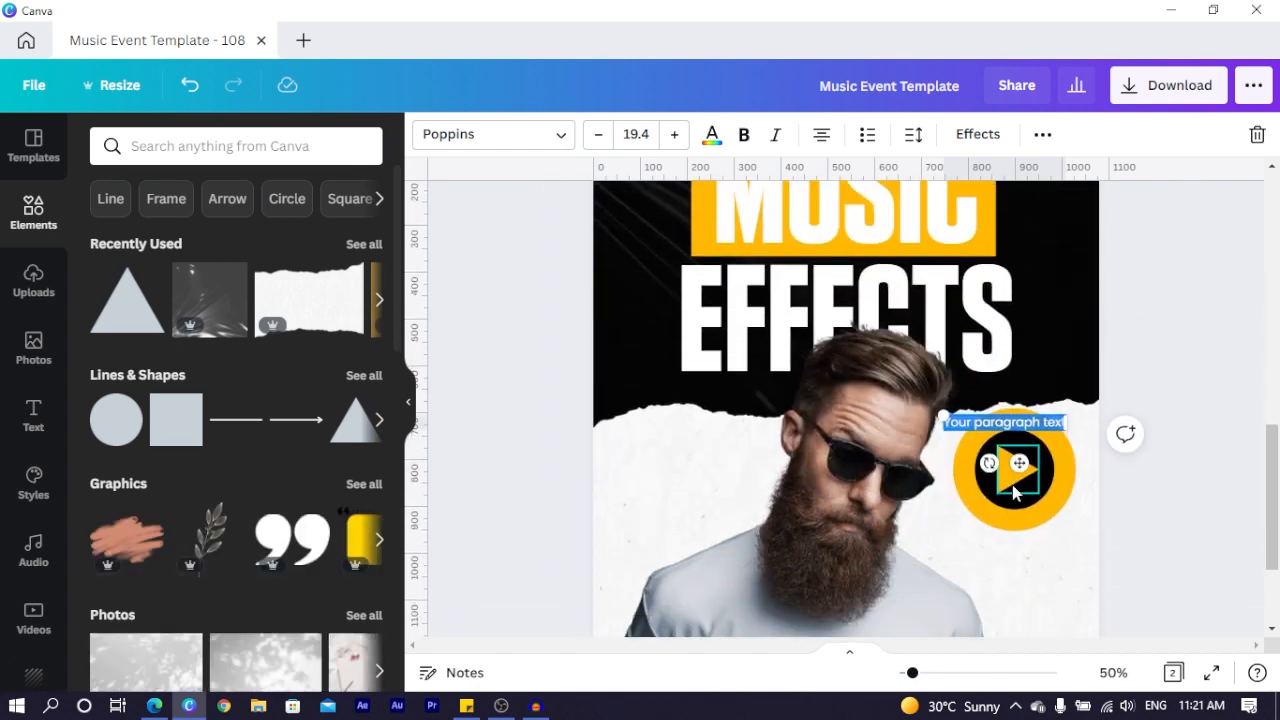
{"action": "key", "text": "BackSpace"}
{"action": "type", "text": "Afr"}
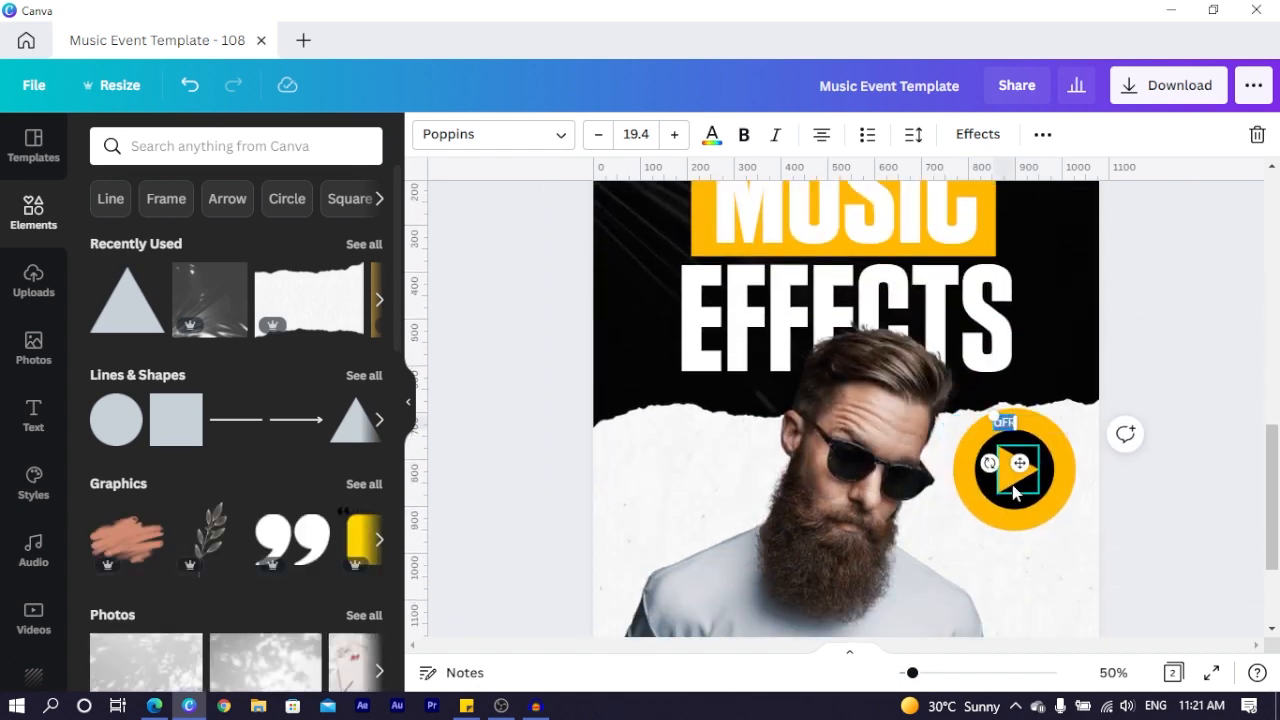
{"action": "type", "text": "ican Ge"}
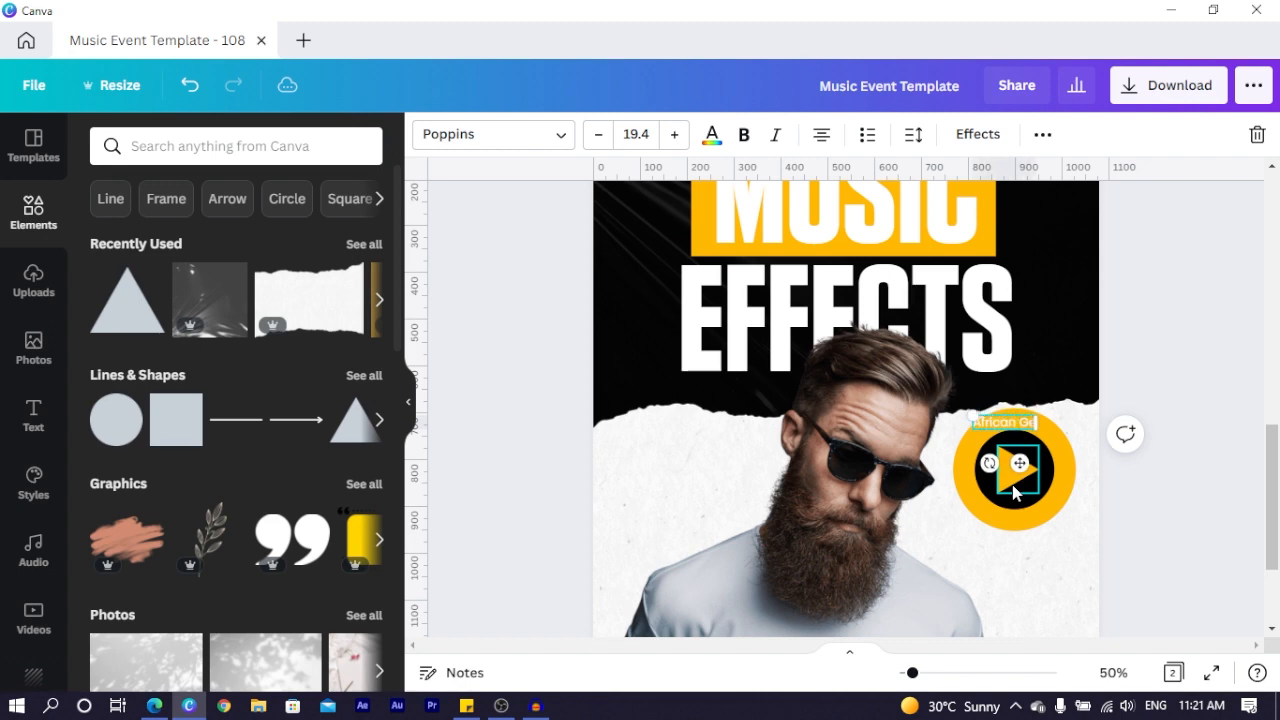
{"action": "type", "text": "ek Records"}
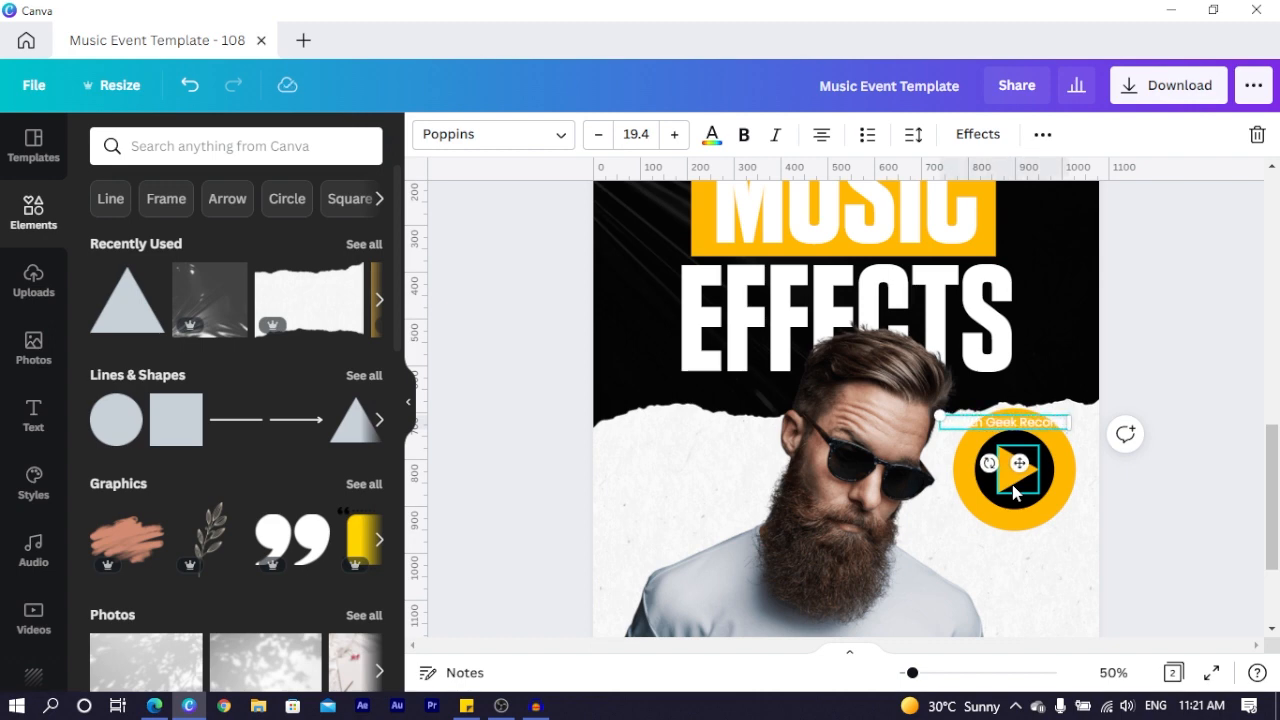
- Recolor the "African Geek Records" badge text with the black document color
{"action": "key", "text": "ctrl+a"}
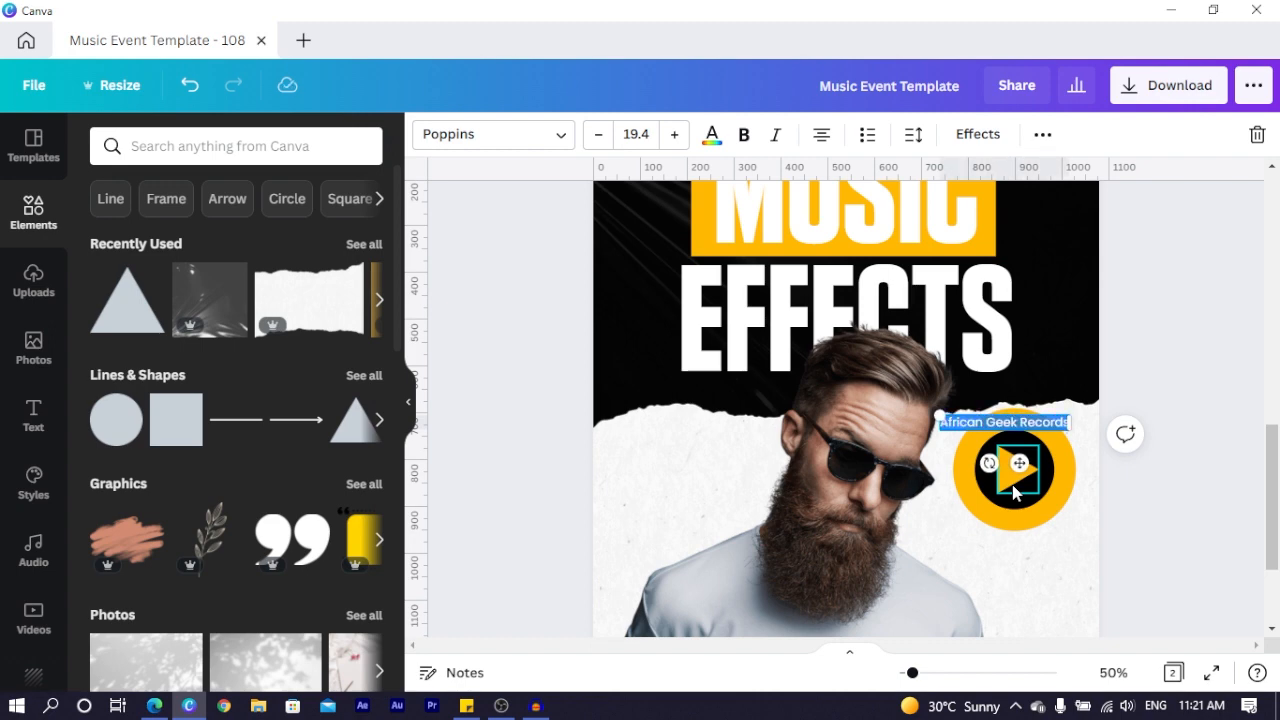
{"action": "left_click", "coordinate": [712, 134]}
{"action": "left_click", "coordinate": [160, 232]}
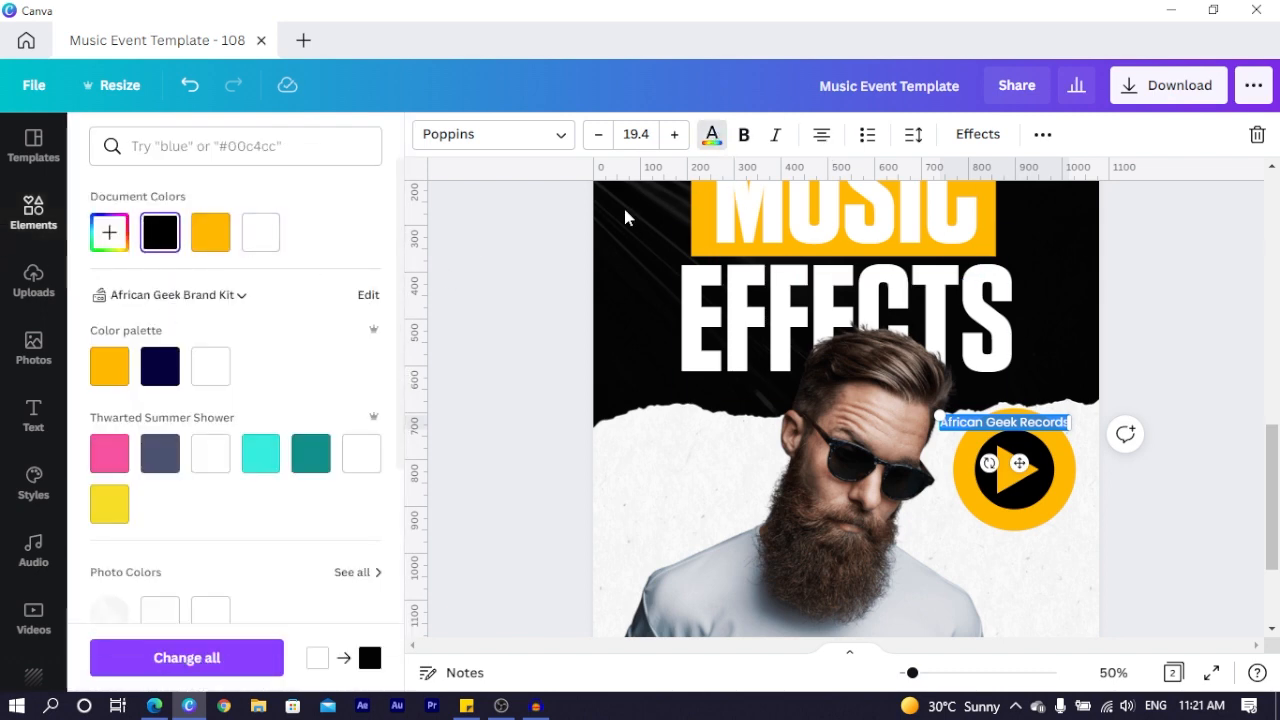
- Apply the Curve shape effect to "African Geek Records", place it along the badge's upper arc, and set the curve to 56
{"action": "left_click", "coordinate": [978, 134]}
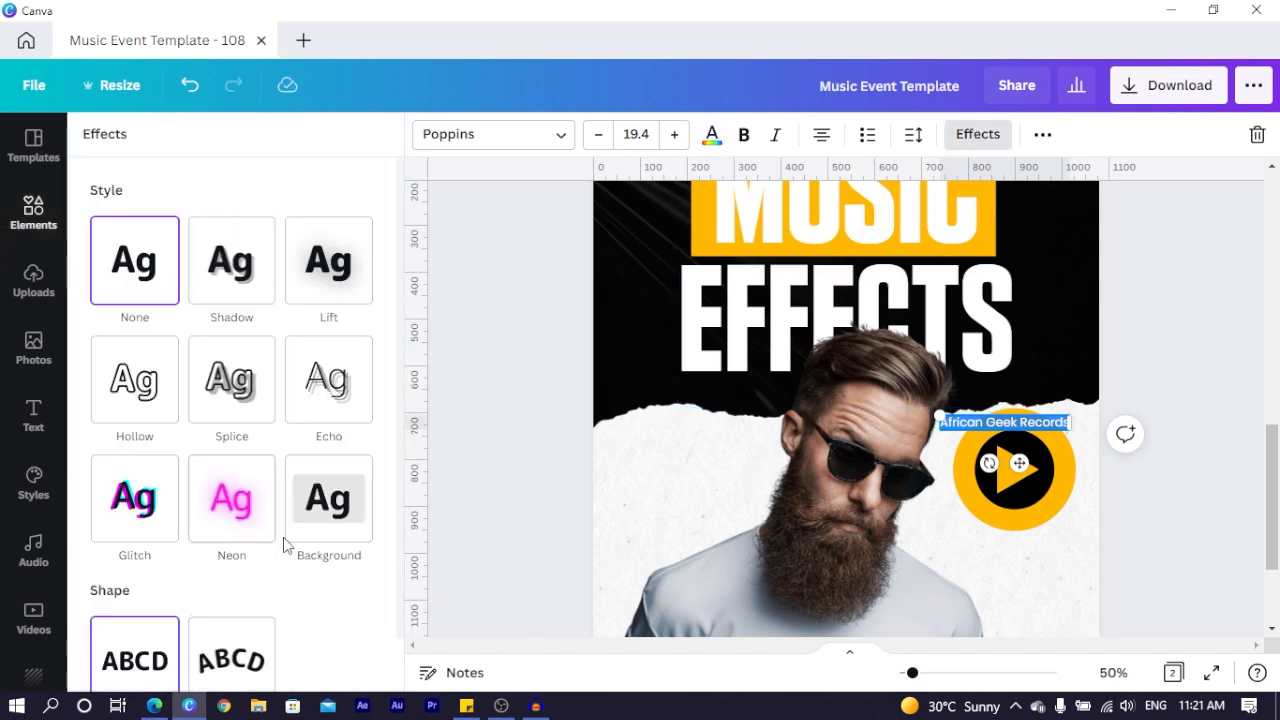
{"action": "scroll", "coordinate": [260, 545], "scroll_direction": "down", "scroll_amount": 1}
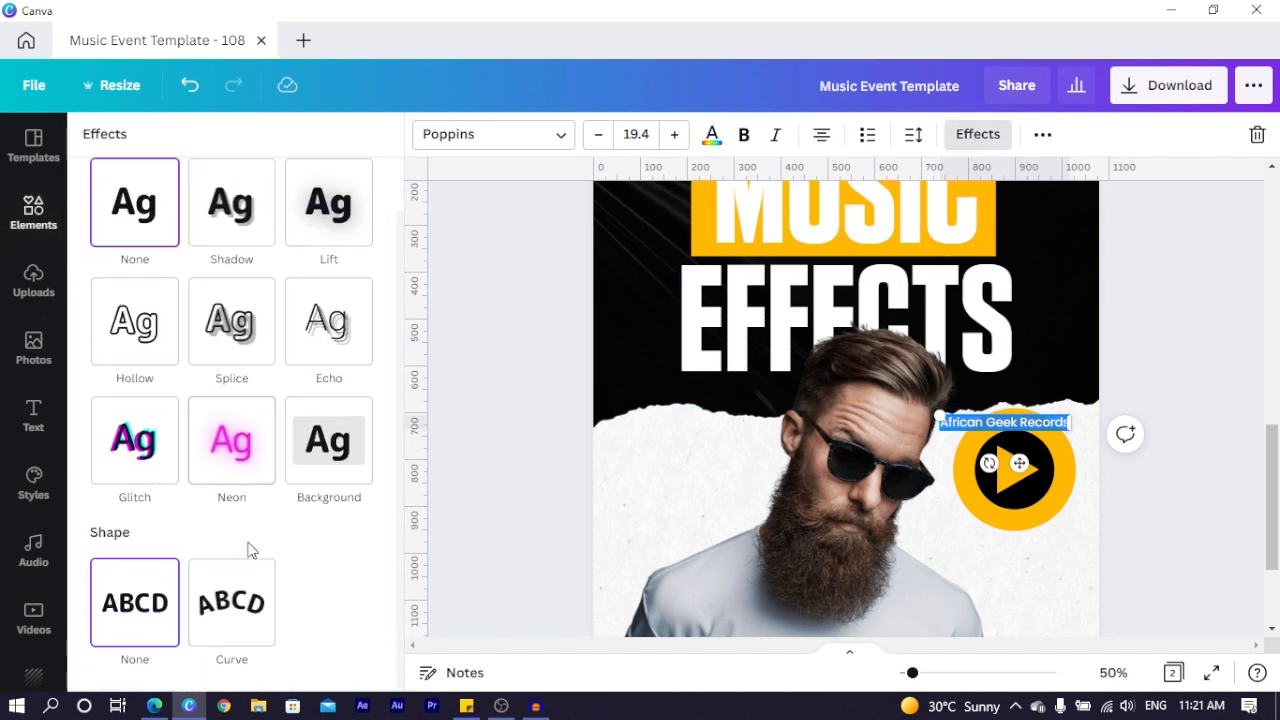
{"action": "left_click", "coordinate": [221, 619]}
{"action": "left_click_drag", "start_coordinate": [1003, 511], "coordinate": [1023, 491]}
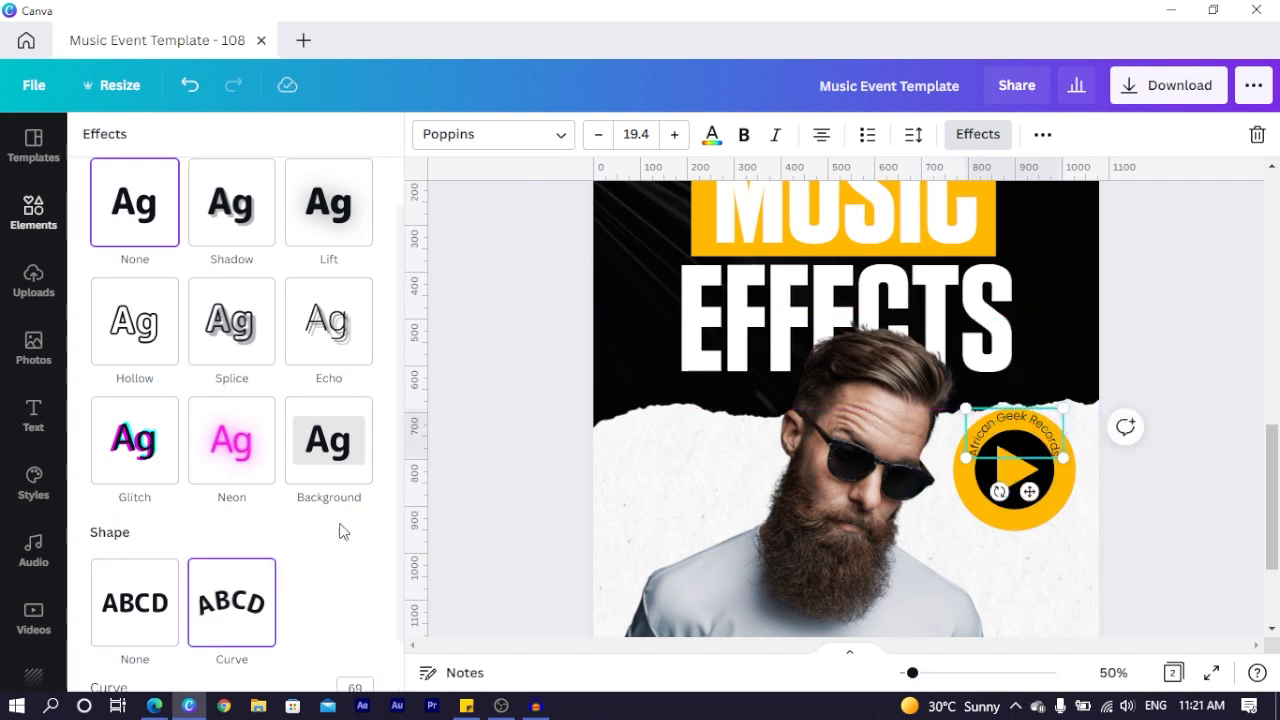
{"action": "scroll", "coordinate": [185, 627], "scroll_direction": "down", "scroll_amount": 1}
{"action": "left_click_drag", "start_coordinate": [329, 654], "coordinate": [313, 654]}
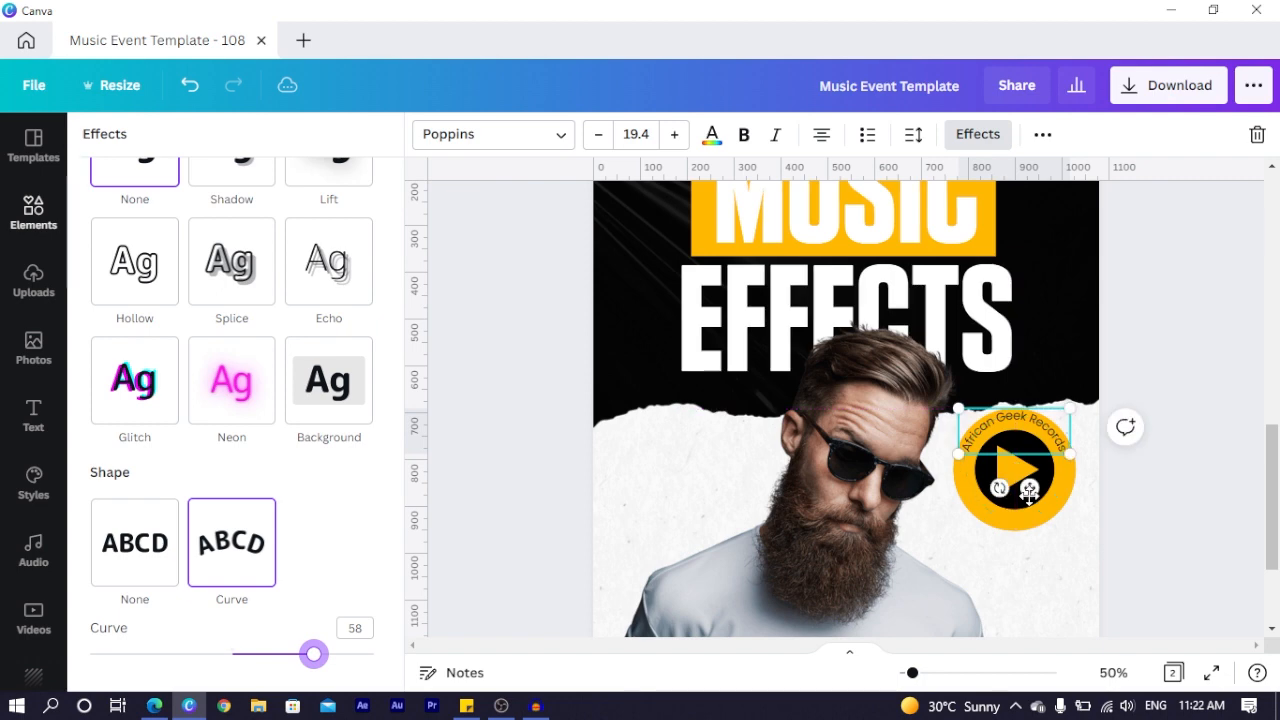
{"action": "key", "text": "Left"}
{"action": "key", "text": "Left"}
{"action": "key", "text": "Left"}
{"action": "key", "text": "Left"}
{"action": "key", "text": "Left"}
{"action": "key", "text": "Left"}
{"action": "key", "text": "Left"}
{"action": "key", "text": "Left"}
{"action": "key", "text": "Left"}
{"action": "key", "text": "Left"}
{"action": "key", "text": "Left"}
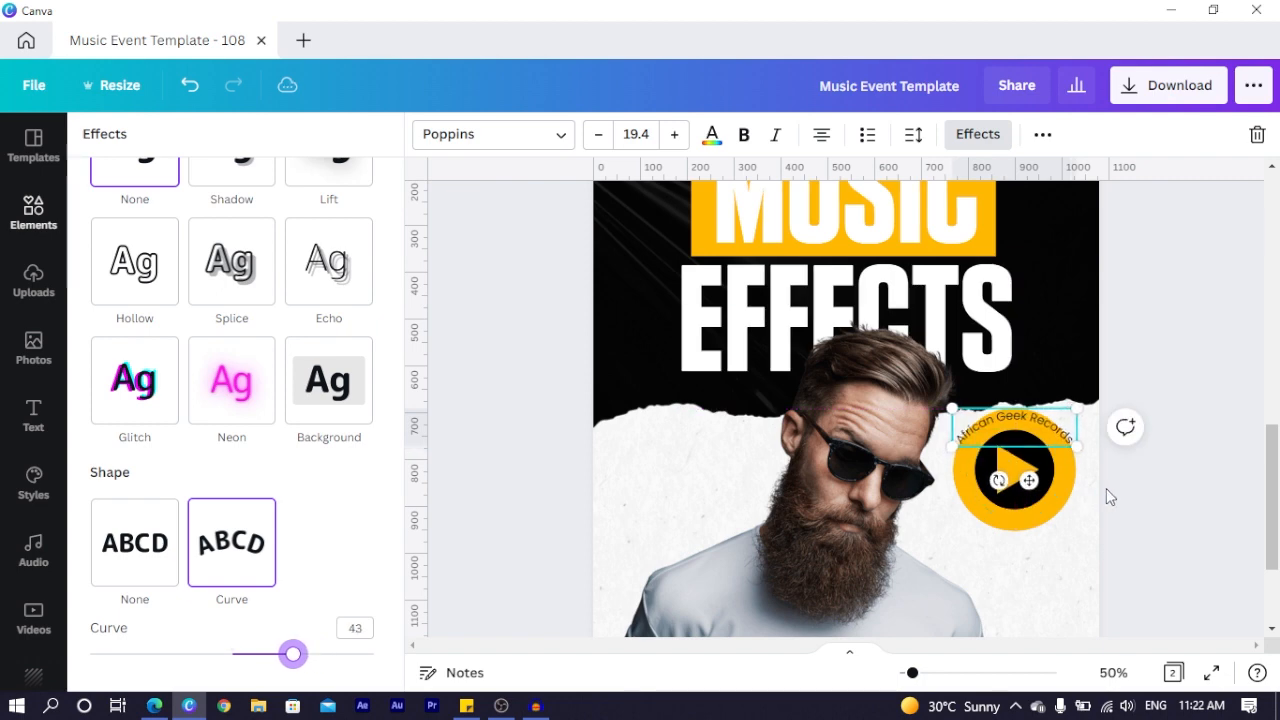
{"action": "key", "text": "Right"}
{"action": "key", "text": "Right"}
{"action": "key", "text": "Right"}
{"action": "key", "text": "Right"}
{"action": "key", "text": "Right"}
{"action": "key", "text": "Right"}
{"action": "key", "text": "Right"}
{"action": "key", "text": "Right"}
{"action": "key", "text": "Right"}
{"action": "key", "text": "Right"}
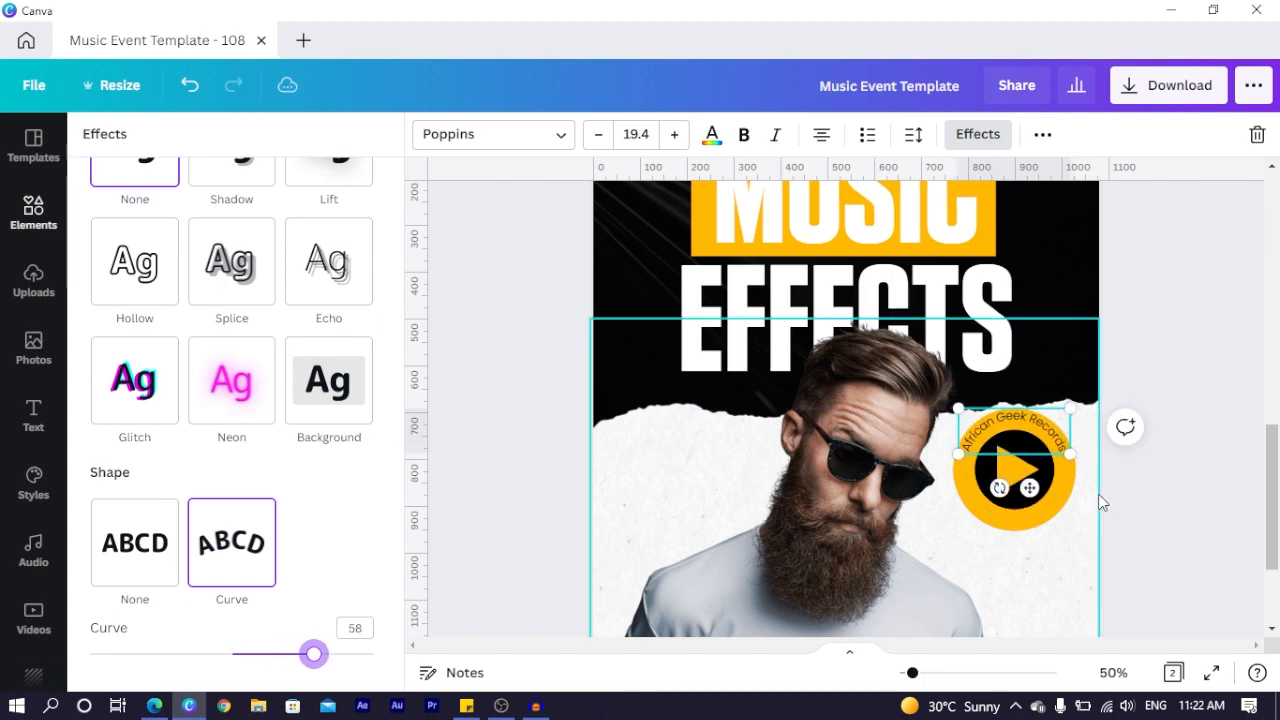
{"action": "key", "text": "Left"}
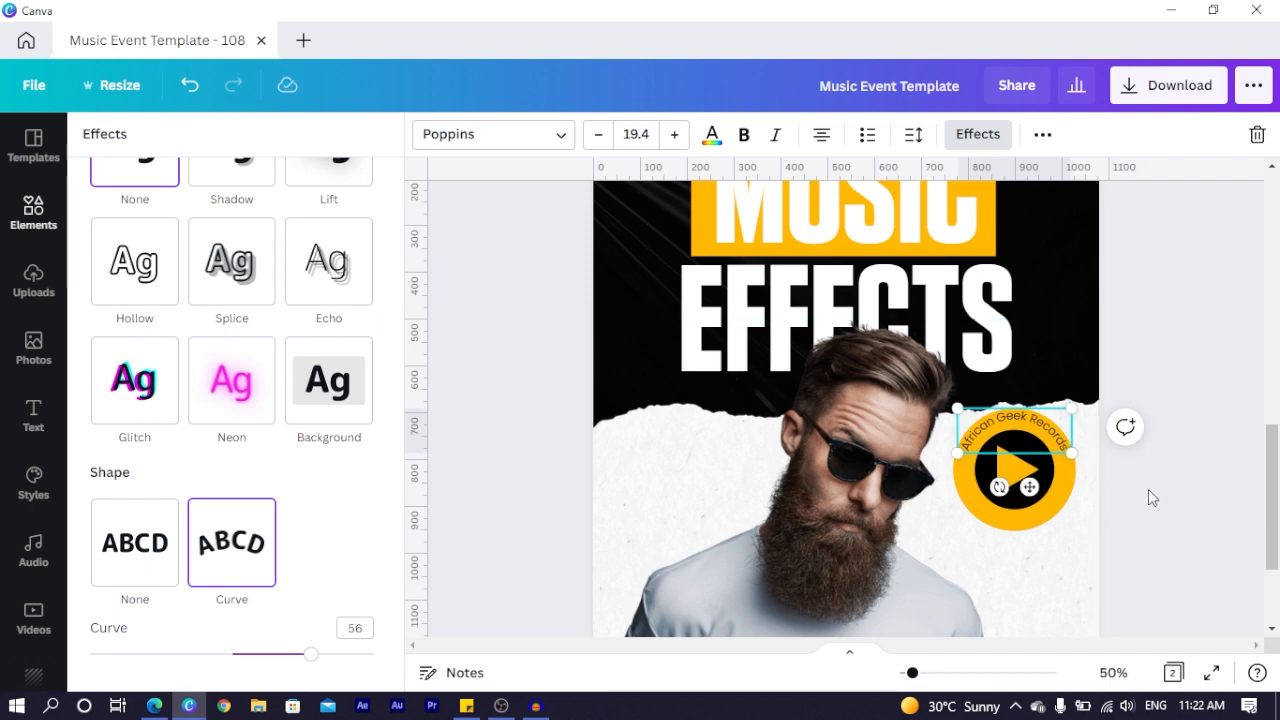
- Nudge the curved "African Geek Records" text slightly down so it sits within the badge's yellow-orange ring
{"action": "left_click", "coordinate": [1197, 493]}
{"action": "left_click", "coordinate": [1197, 493]}
{"action": "left_click", "coordinate": [1051, 439]}
{"action": "key", "text": "Down"}
{"action": "key", "text": "Down"}
{"action": "key", "text": "Down"}
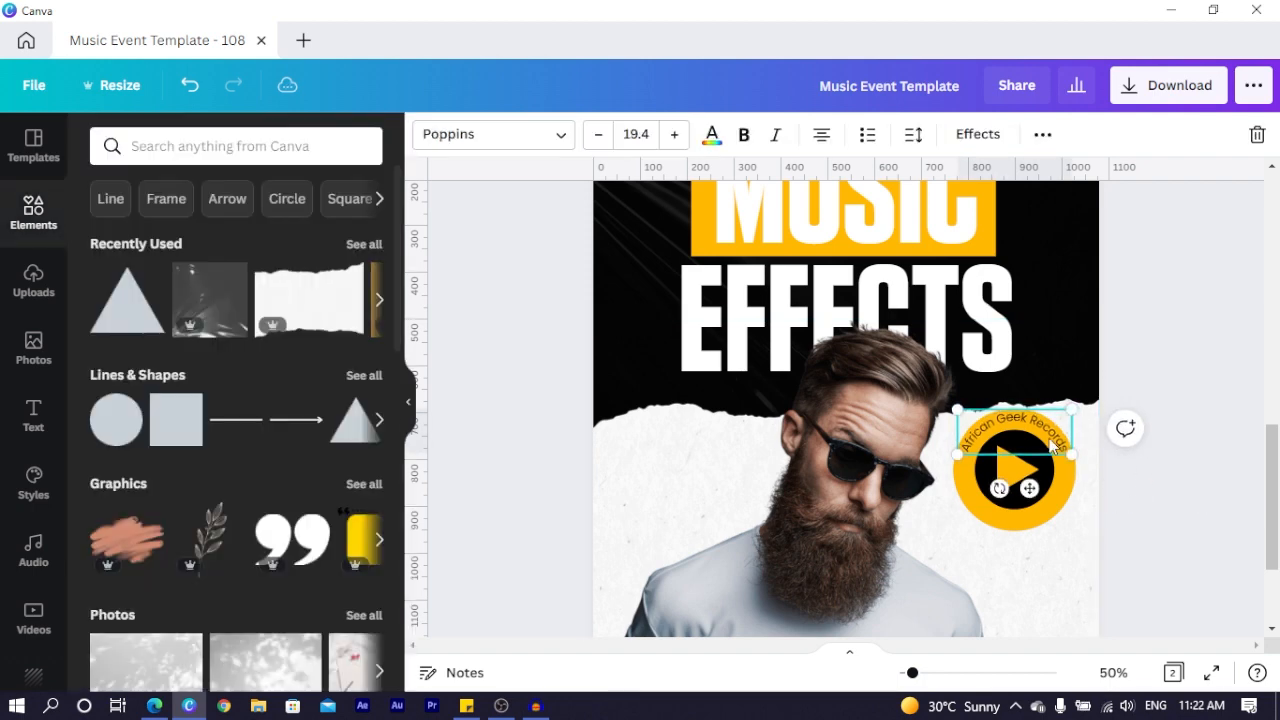
{"action": "key", "text": "Down"}
{"action": "key", "text": "Down"}
{"action": "key", "text": "Down"}
{"action": "key", "text": "Down"}
{"action": "key", "text": "Down"}
{"action": "key", "text": "Down"}
{"action": "left_click", "coordinate": [1174, 542]}
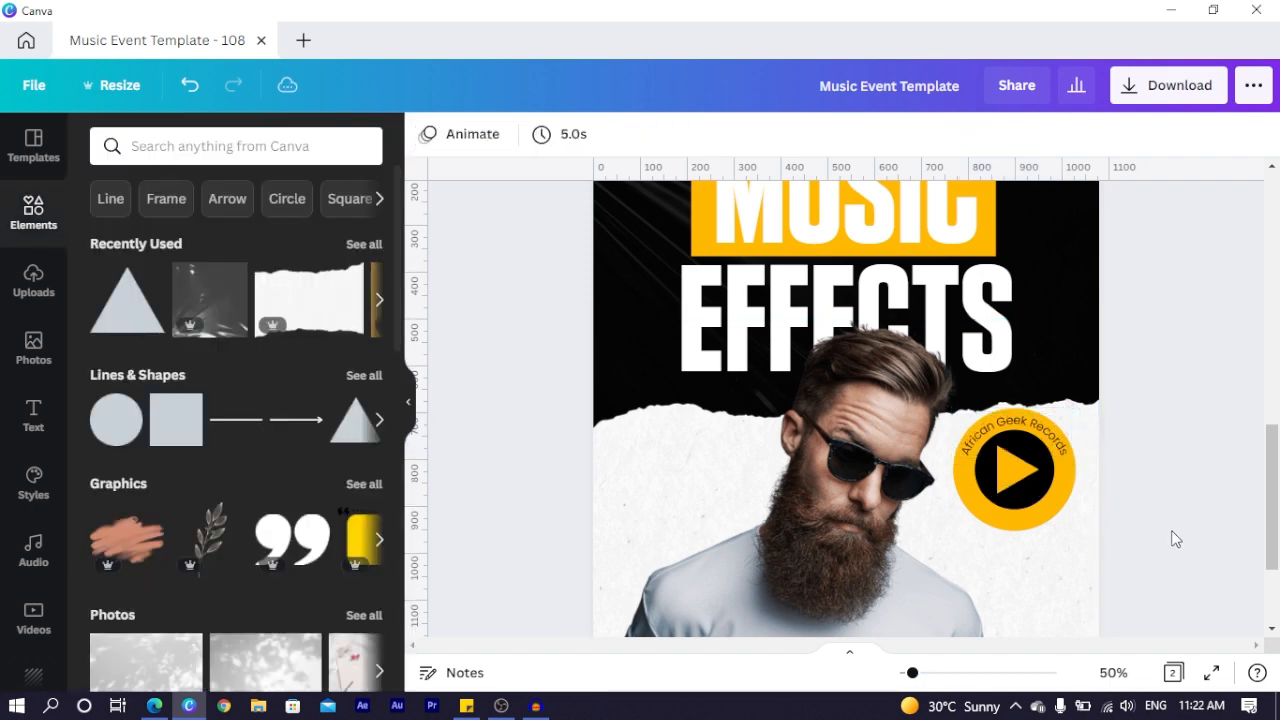
- Set the curve of "African Geek Records" to 54 and make the text bold
{"action": "left_click", "coordinate": [1057, 461]}
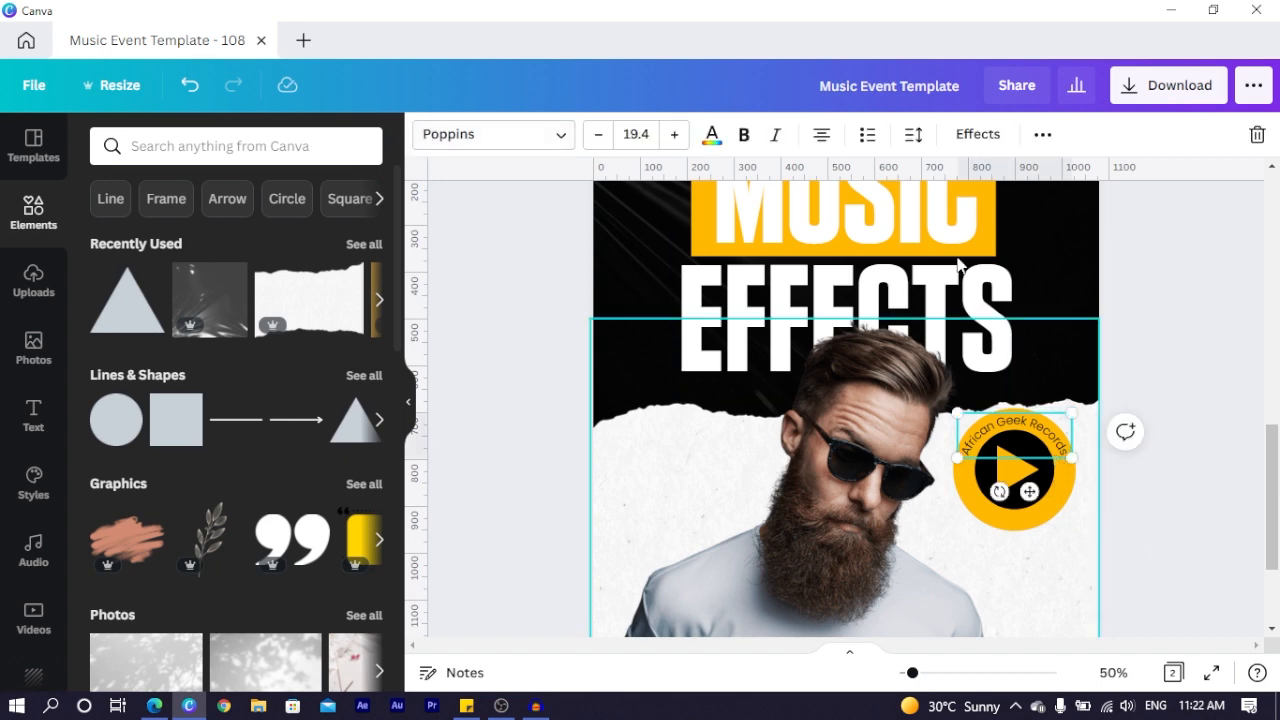
{"action": "left_click", "coordinate": [978, 136]}
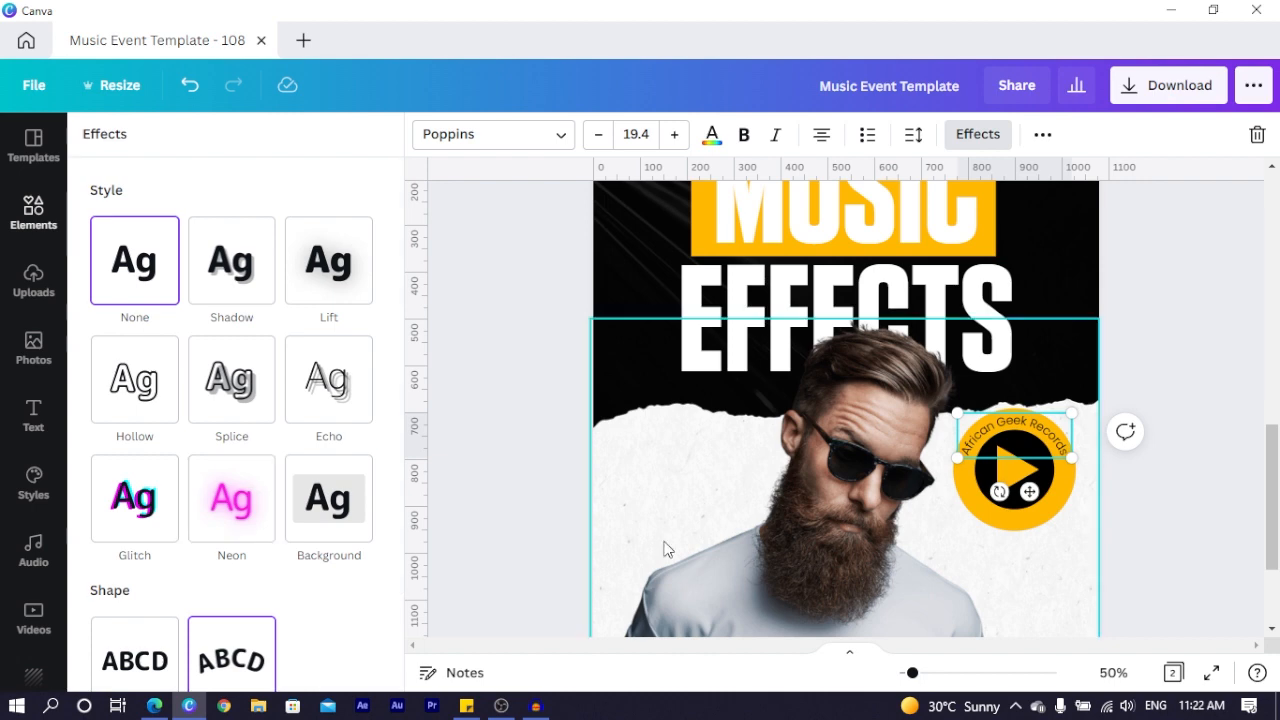
{"action": "scroll", "coordinate": [277, 534], "scroll_direction": "down", "scroll_amount": 2}
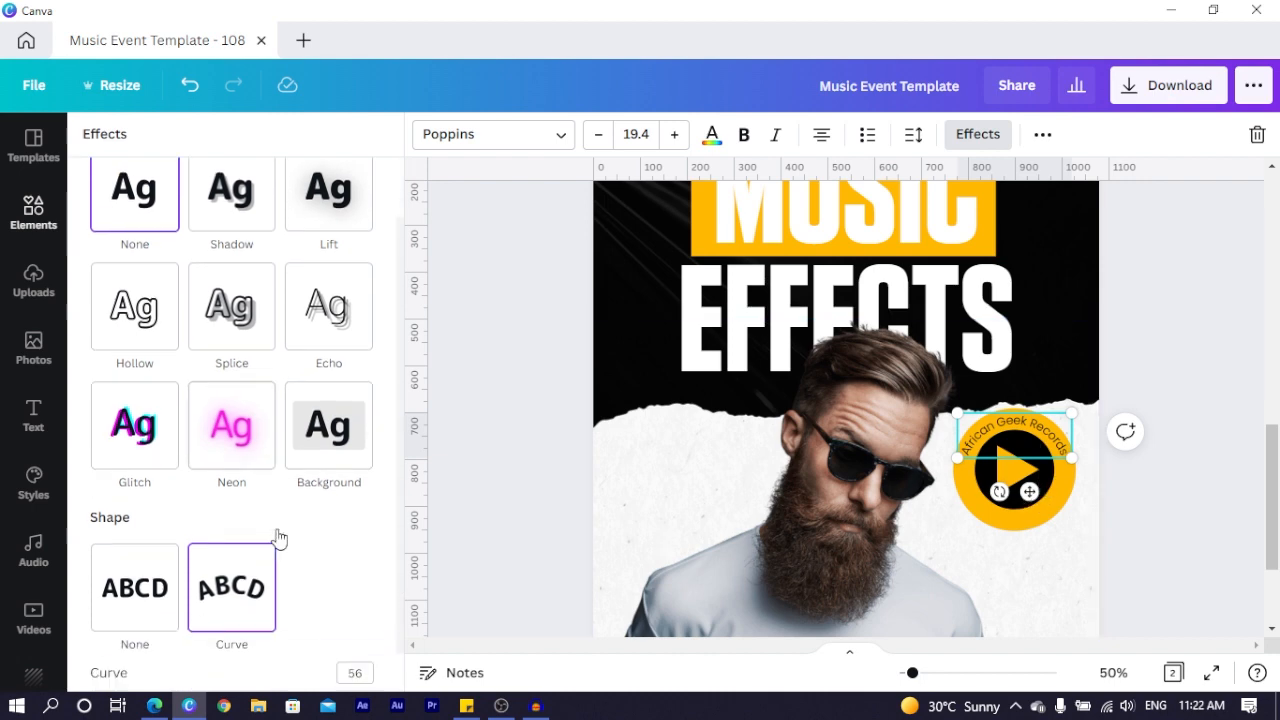
{"action": "mouse_move", "coordinate": [306, 657]}
{"action": "left_mouse_down"}
{"action": "mouse_move", "coordinate": [287, 656]}
{"action": "mouse_move", "coordinate": [309, 656]}
{"action": "left_mouse_up"}
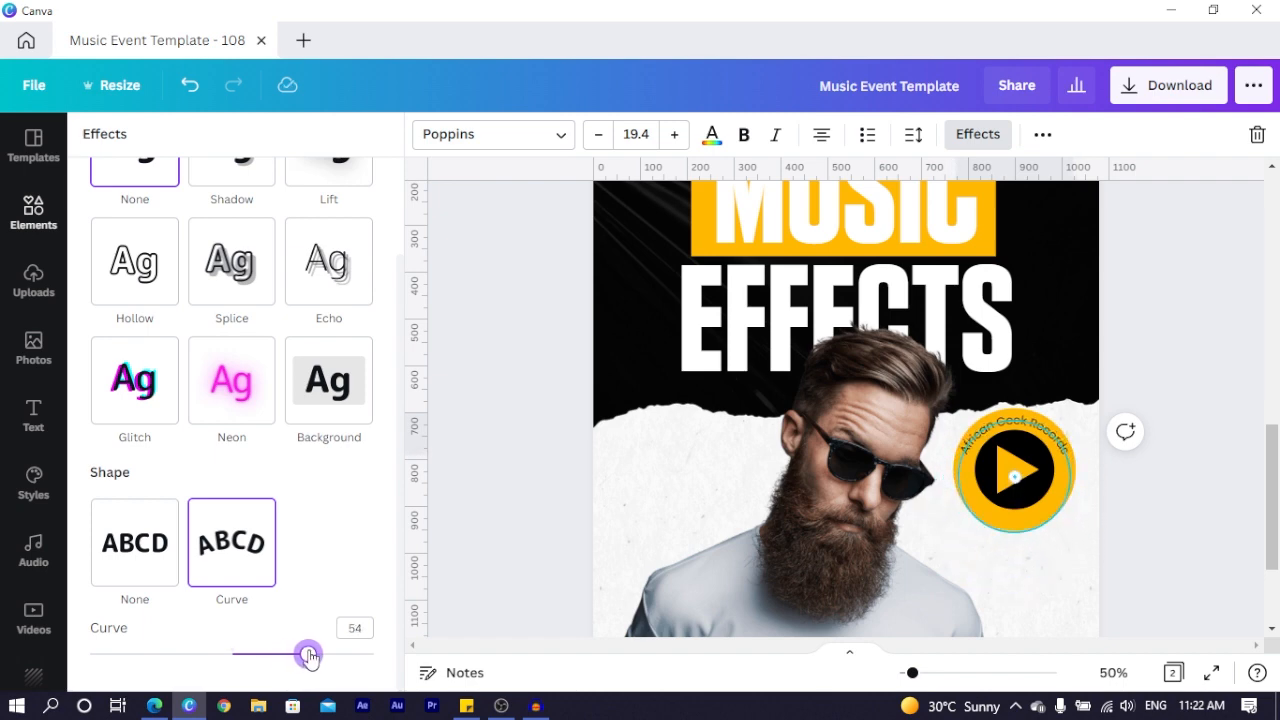
{"action": "left_click_drag", "start_coordinate": [309, 656], "coordinate": [310, 656]}
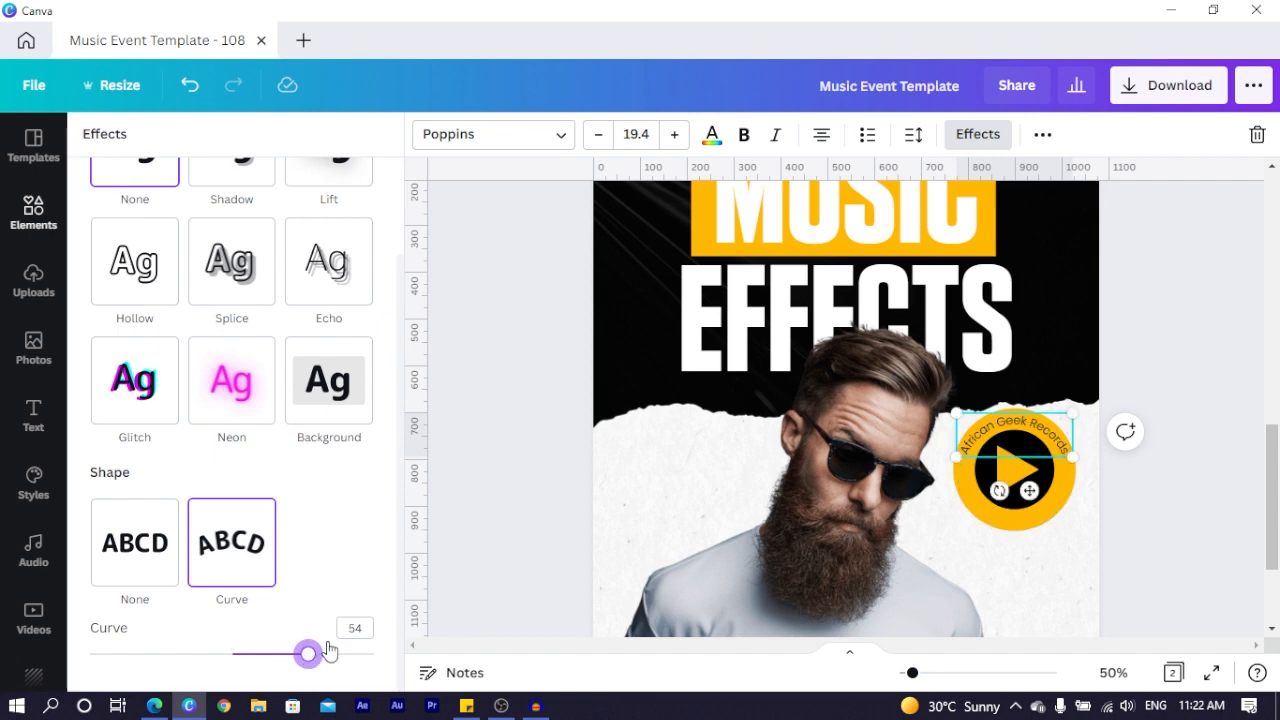
{"action": "left_click", "coordinate": [743, 135]}
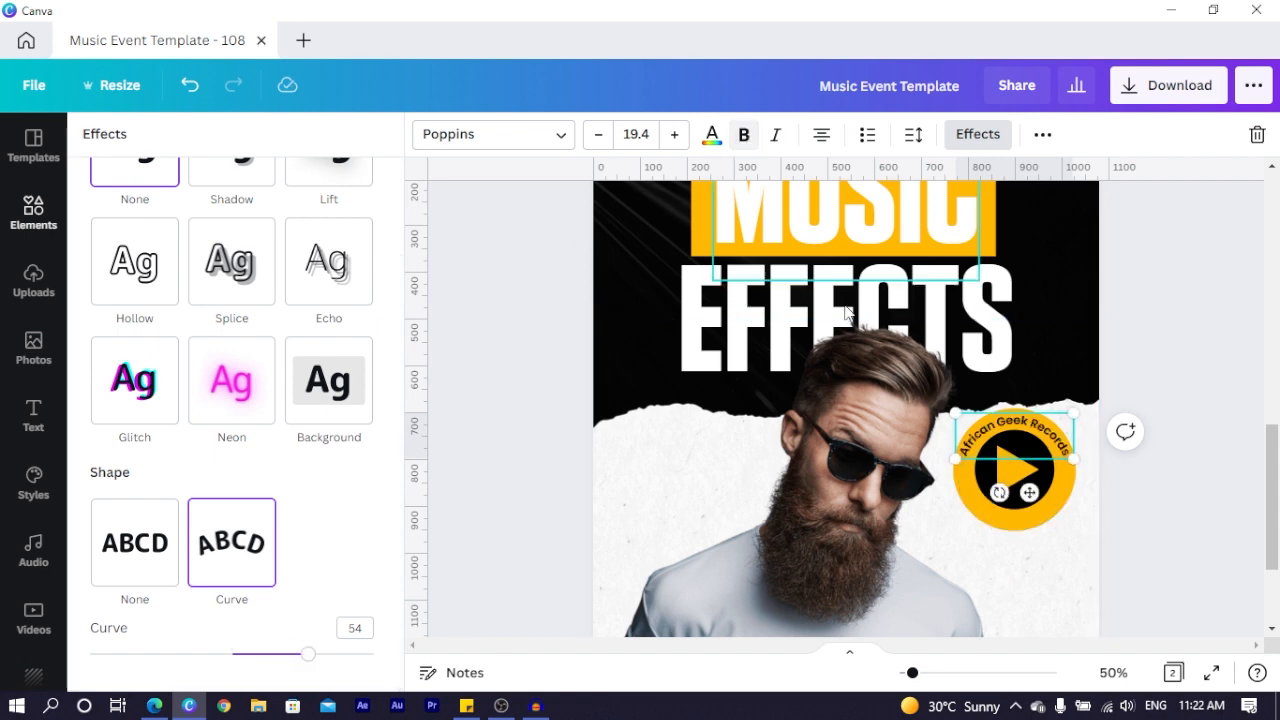
{"action": "left_click", "coordinate": [1272, 283]}
- Compare the badge with the one on page 1, then set the curve of "African Geek Records" to 61
{"action": "scroll", "coordinate": [1272, 268], "scroll_direction": "down", "scroll_amount": 4}
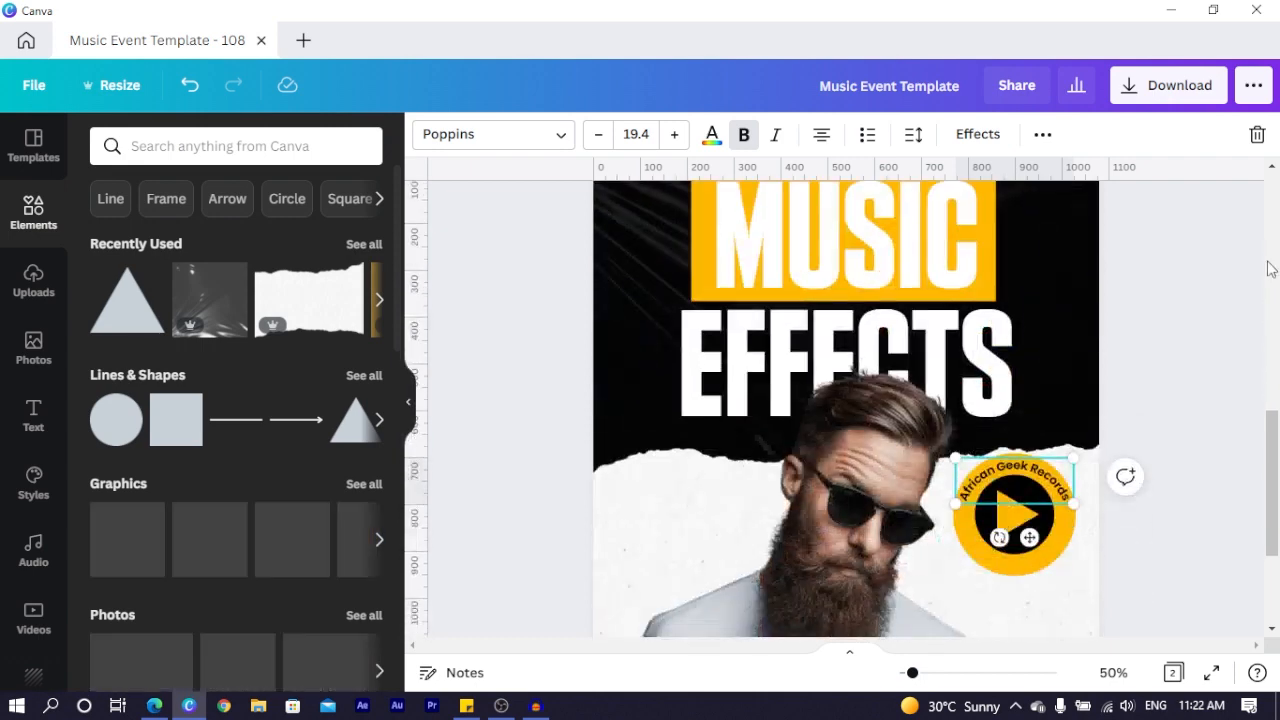
{"action": "left_click", "coordinate": [1245, 413]}
{"action": "scroll", "coordinate": [1145, 412], "scroll_direction": "up", "scroll_amount": 5}
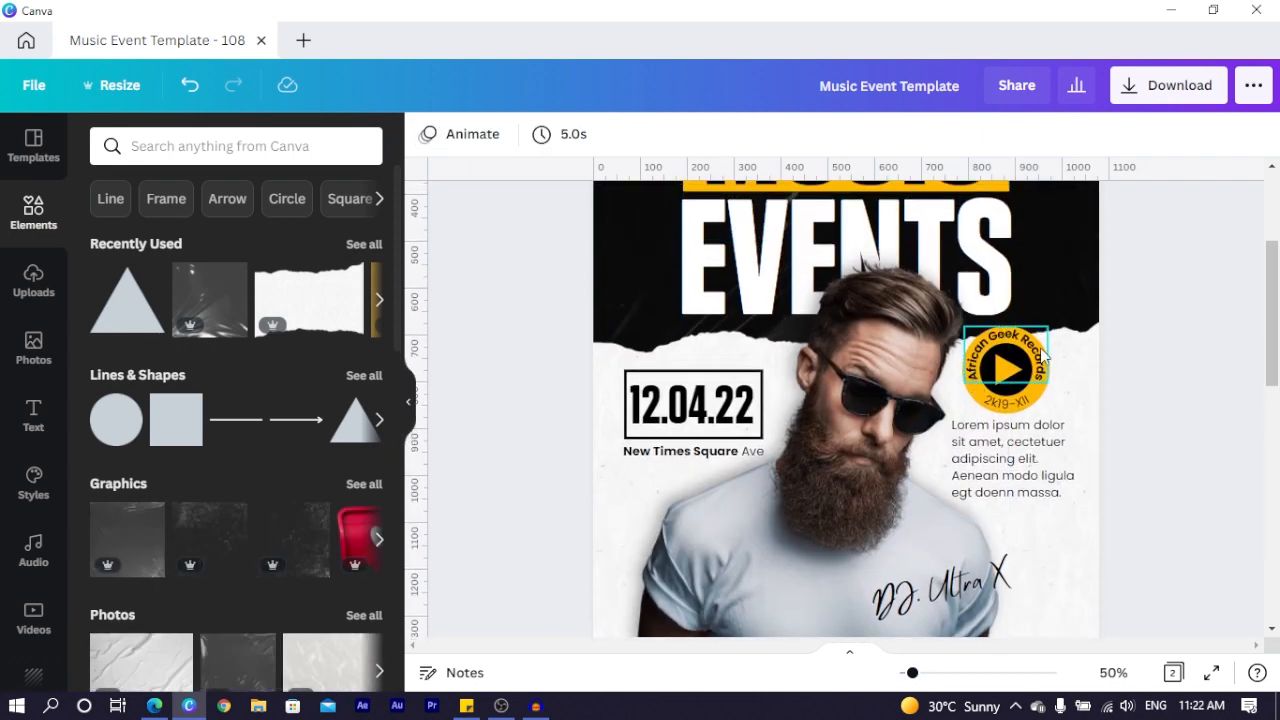
{"action": "scroll", "coordinate": [1040, 400], "scroll_direction": "down", "scroll_amount": 6}
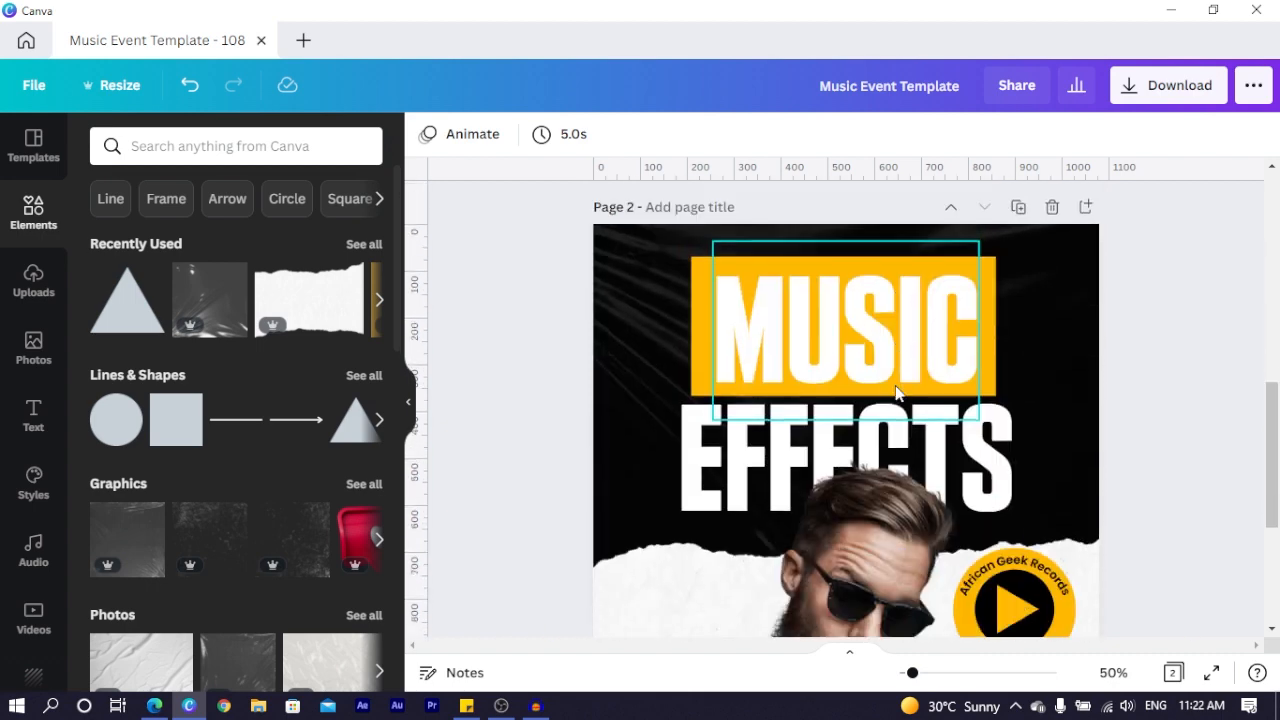
{"action": "scroll", "coordinate": [1008, 481], "scroll_direction": "down", "scroll_amount": 2}
{"action": "left_click", "coordinate": [1055, 400]}
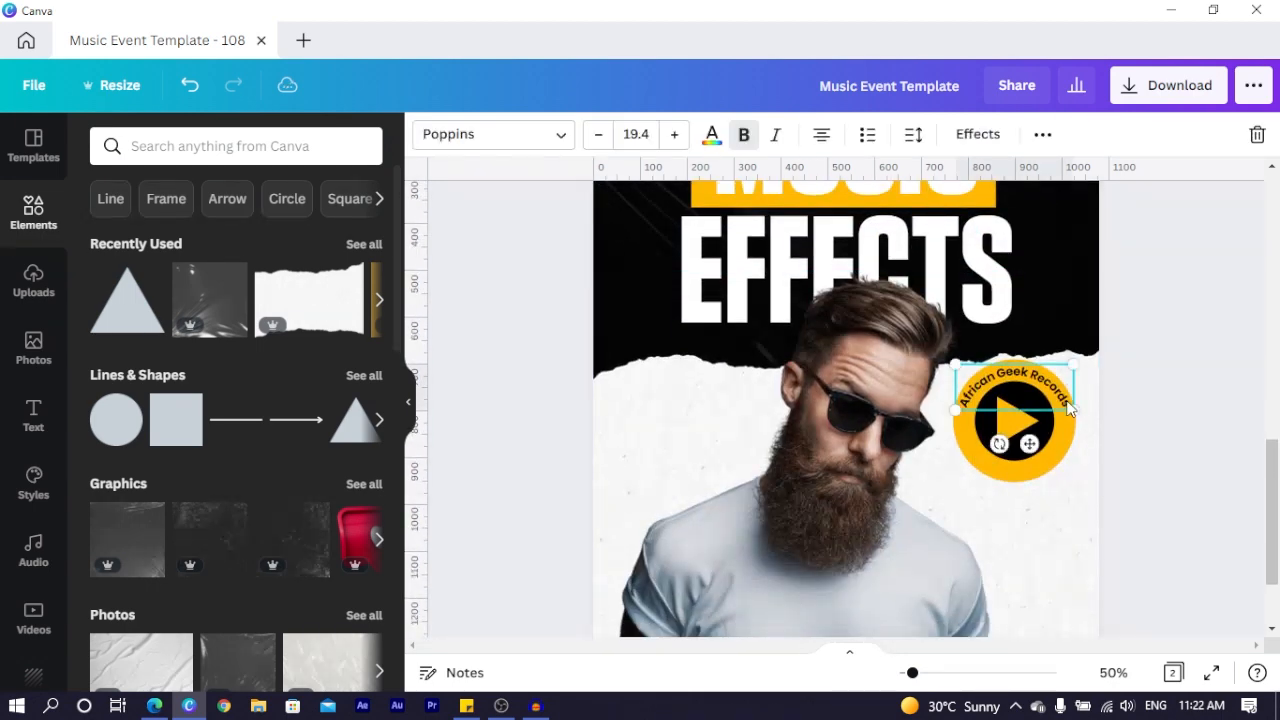
{"action": "left_click", "coordinate": [978, 134]}
{"action": "scroll", "coordinate": [277, 523], "scroll_direction": "down", "scroll_amount": 3}
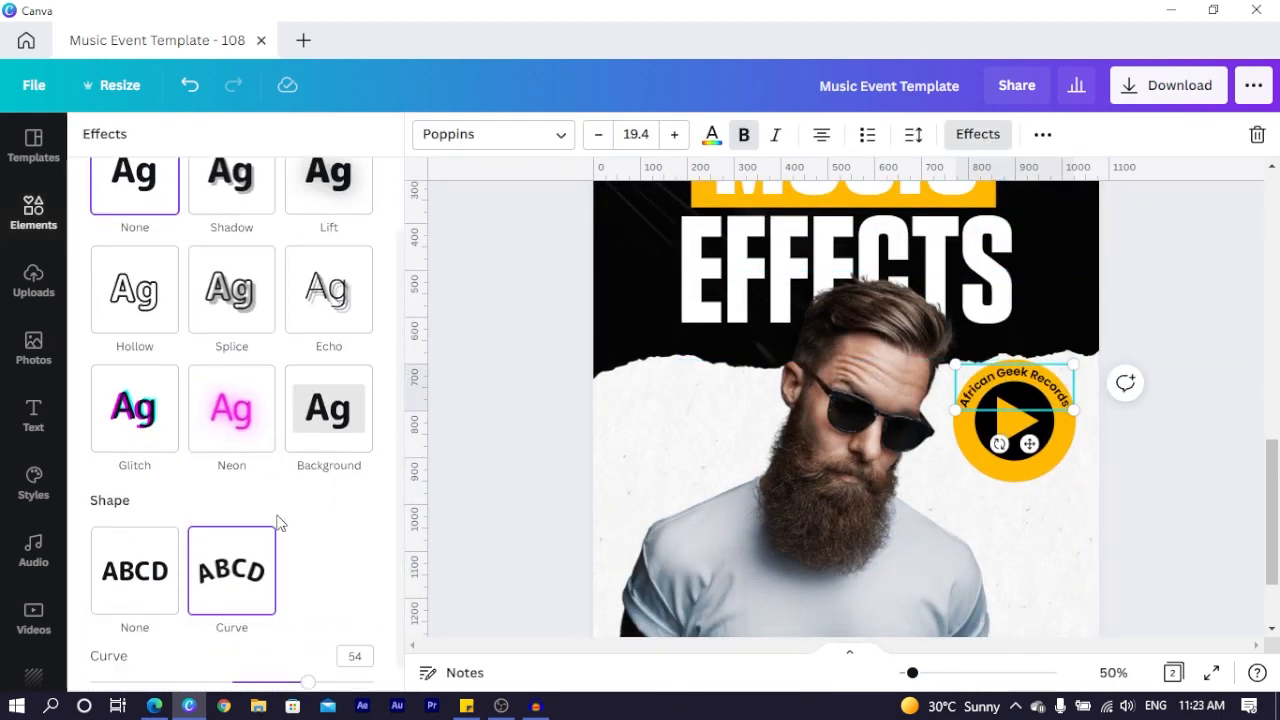
{"action": "left_click_drag", "start_coordinate": [310, 657], "coordinate": [319, 655]}
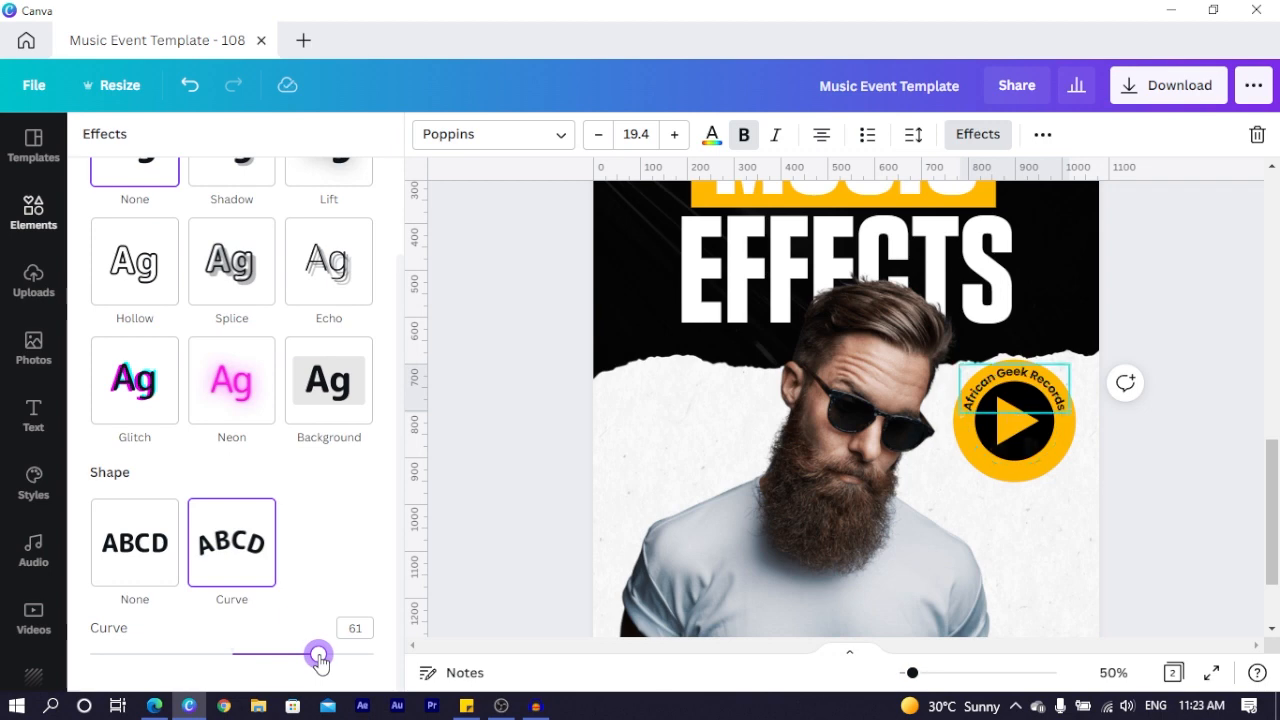
{"action": "left_click", "coordinate": [1156, 307]}
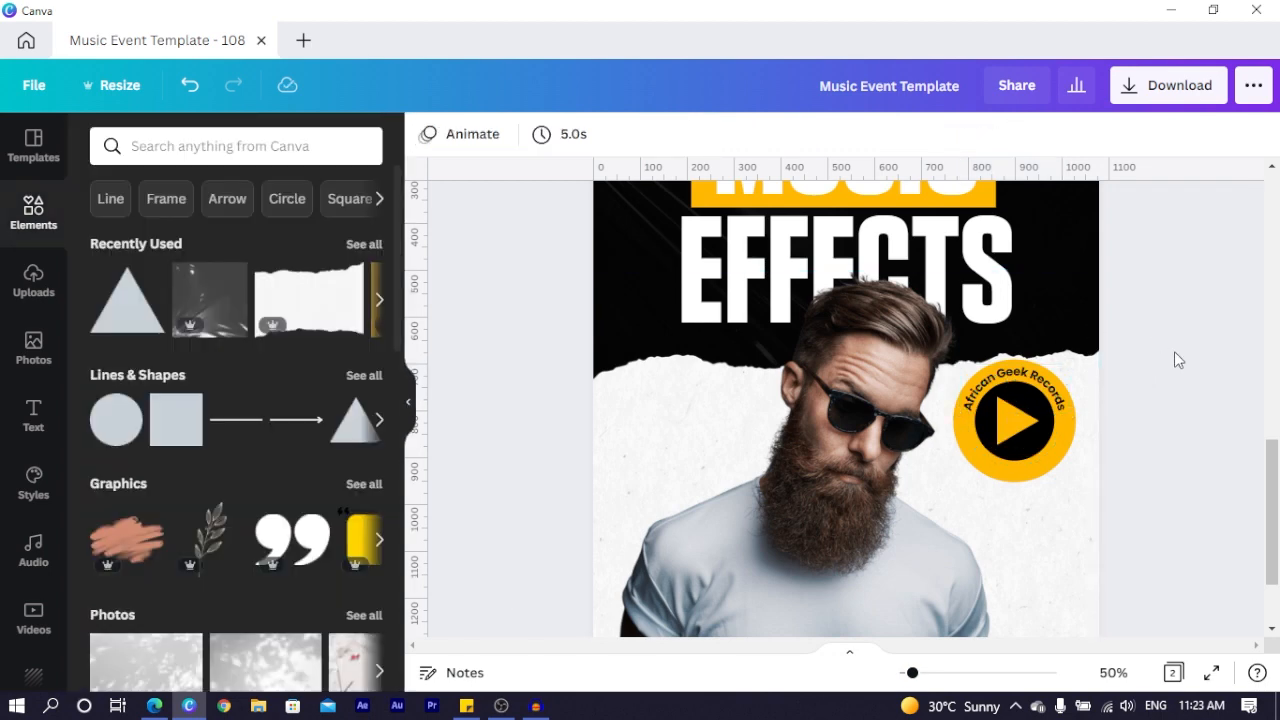
- Duplicate the curved text to the badge's lower edge and change the copy to "2k20 Release"
{"action": "left_click", "coordinate": [1043, 392]}
{"action": "left_click_drag", "start_coordinate": [1043, 392], "coordinate": [1035, 482]}
{"action": "double_click", "coordinate": [1035, 482]}
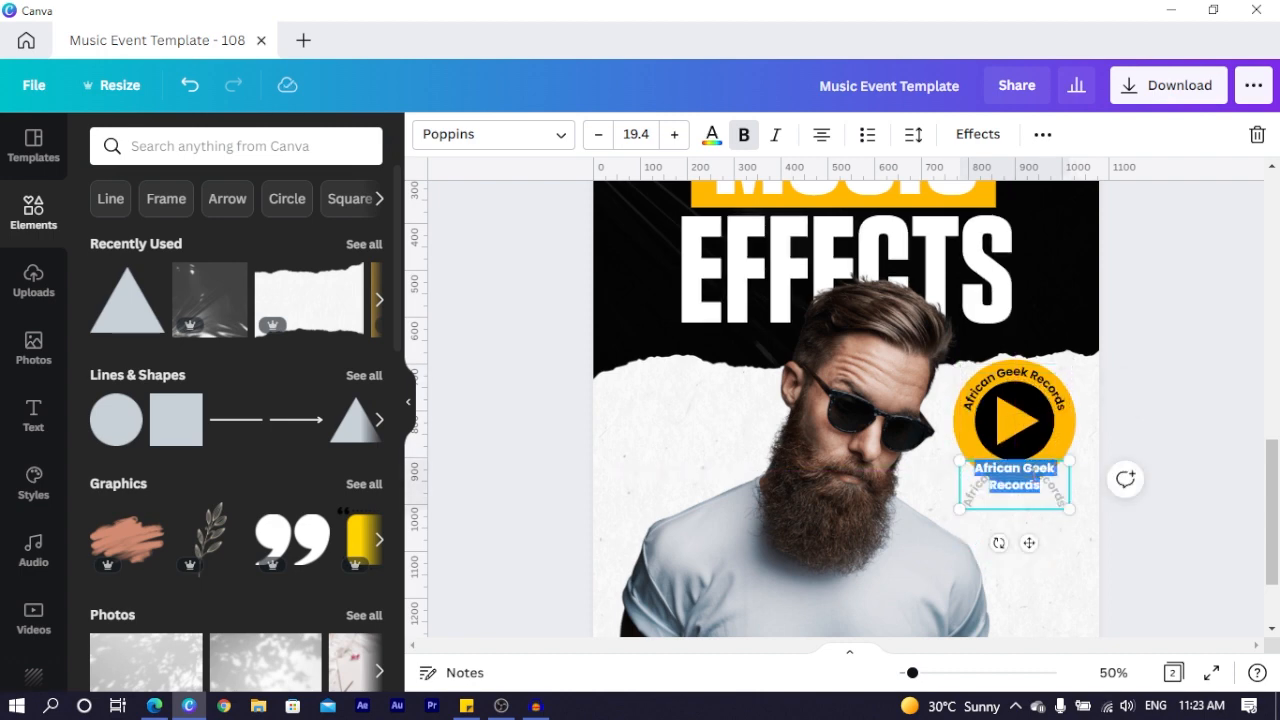
{"action": "type", "text": "2k20"}
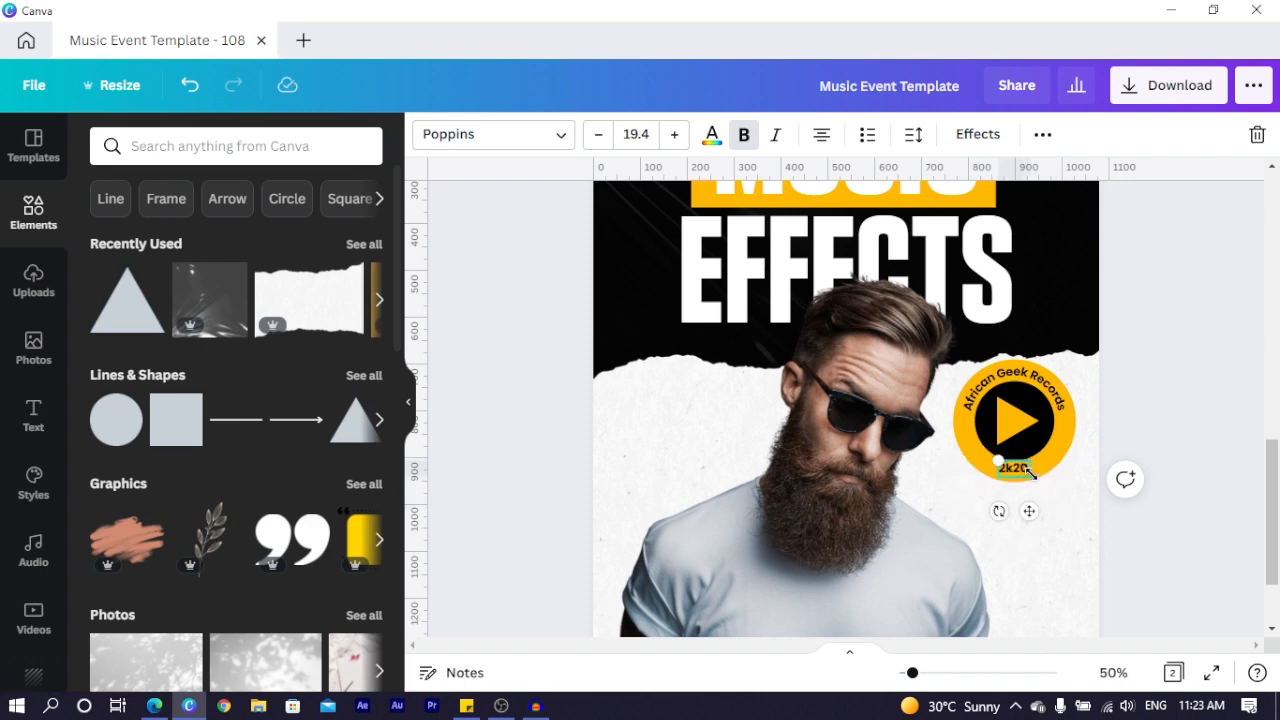
{"action": "type", "text": " Release"}
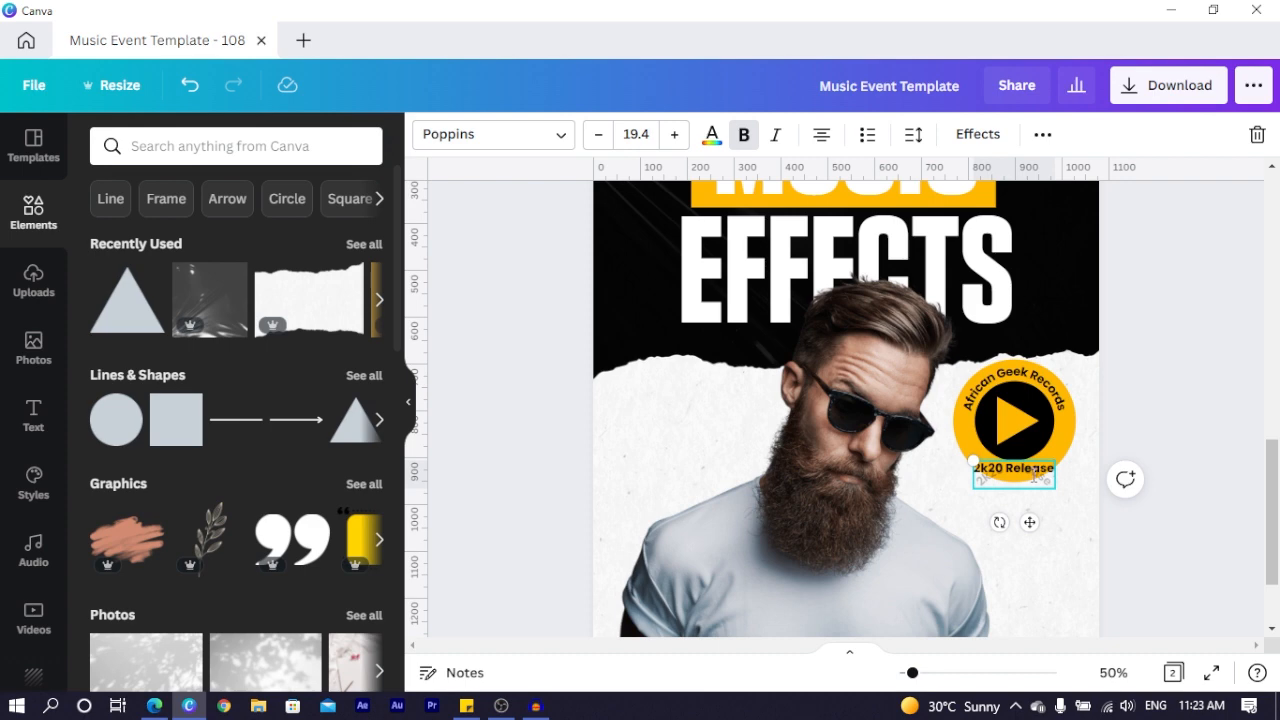
{"action": "left_click", "coordinate": [1166, 348]}
- Set the curve of "2k20 Release" to -60 and fine-tune its position along the badge's lower arc
{"action": "left_click", "coordinate": [1018, 475]}
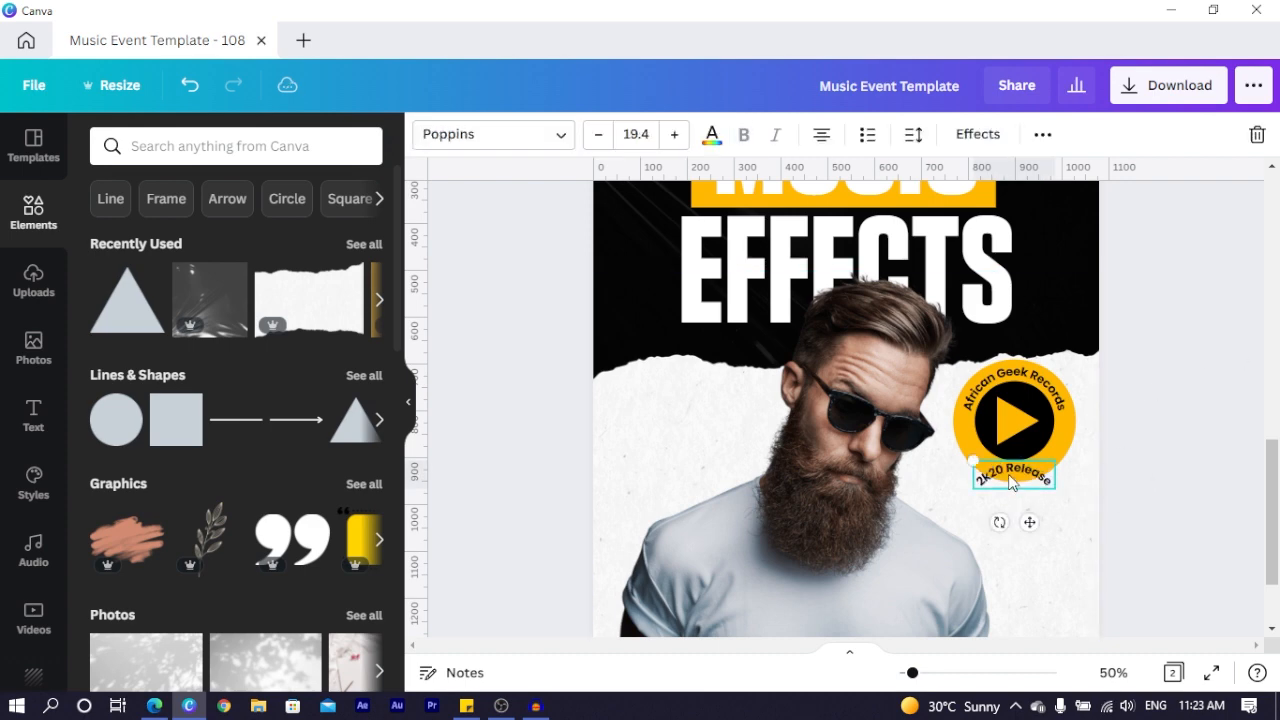
{"action": "left_click", "coordinate": [978, 138]}
{"action": "scroll", "coordinate": [237, 629], "scroll_direction": "down", "scroll_amount": 2}
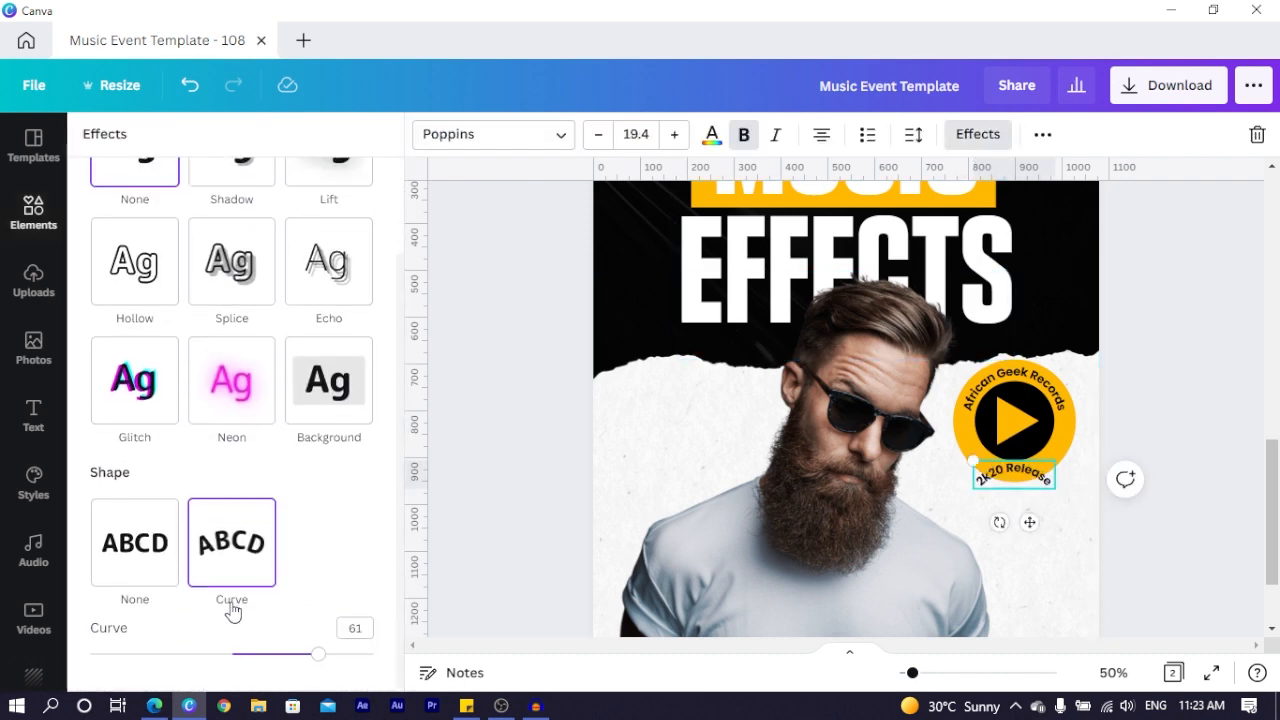
{"action": "left_click_drag", "start_coordinate": [328, 653], "coordinate": [177, 625]}
{"action": "left_click_drag", "start_coordinate": [168, 625], "coordinate": [149, 624]}
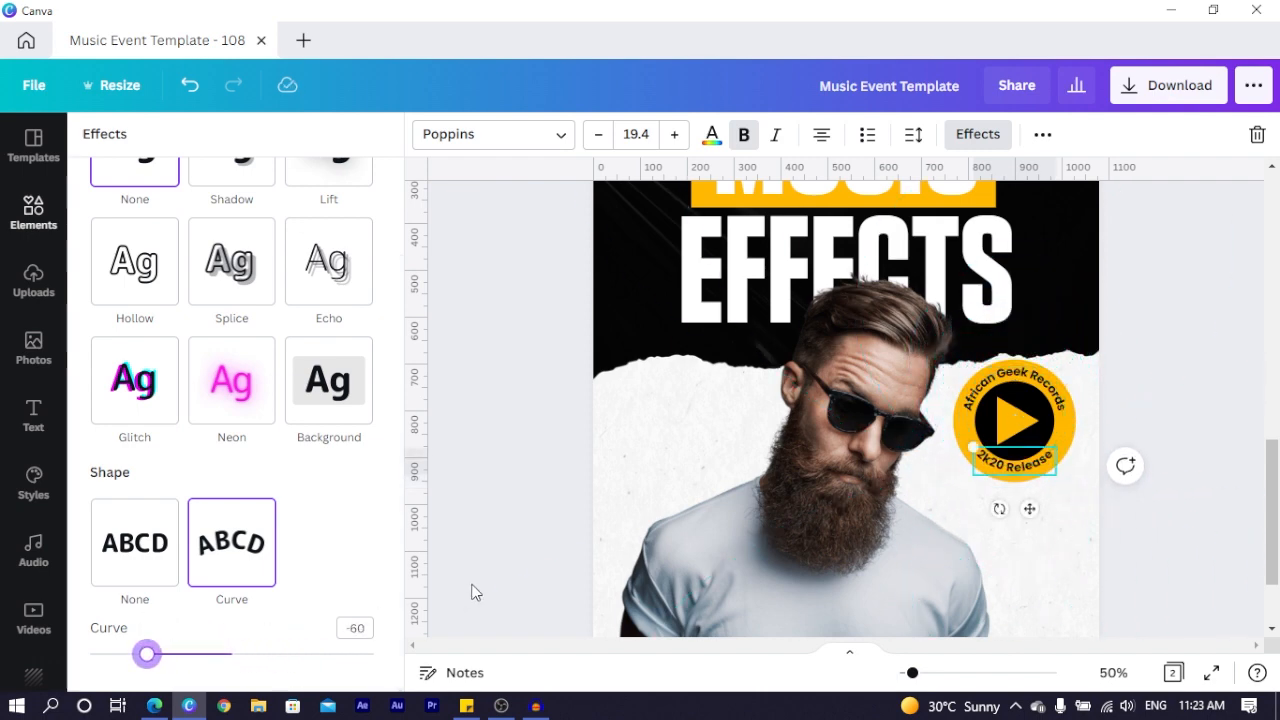
{"action": "left_click", "coordinate": [1215, 418]}
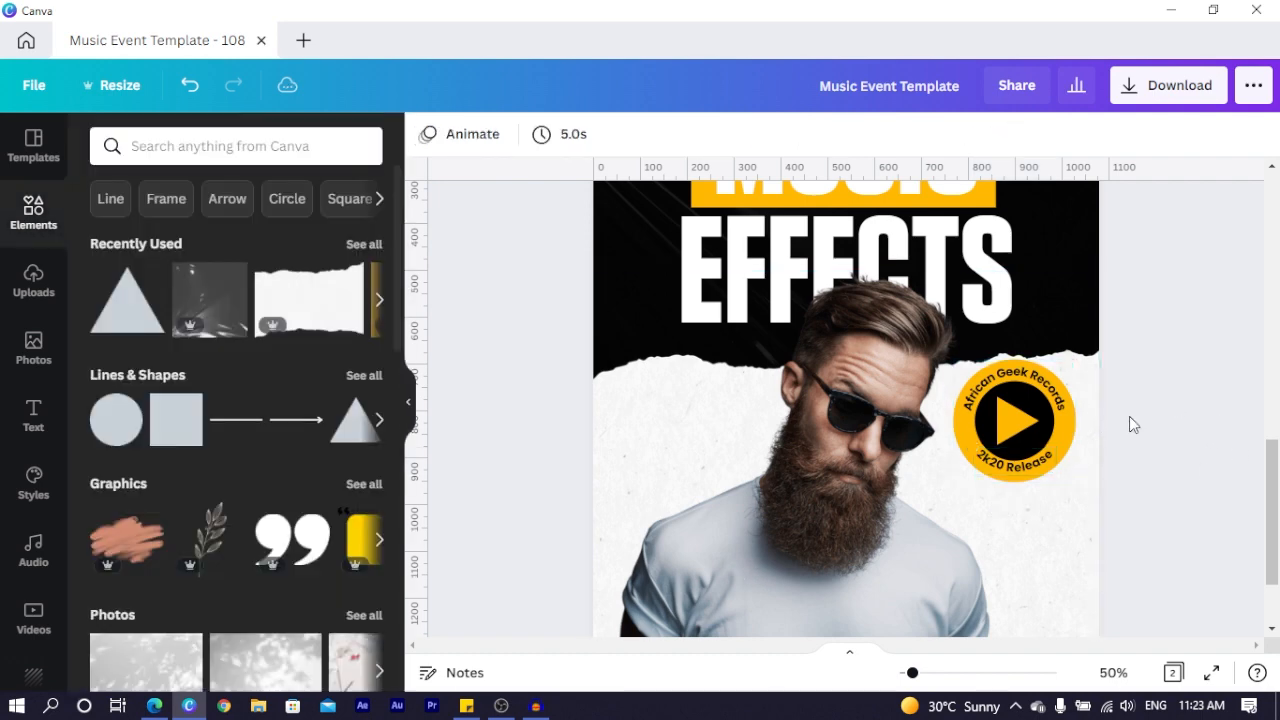
{"action": "left_click", "coordinate": [1010, 473]}
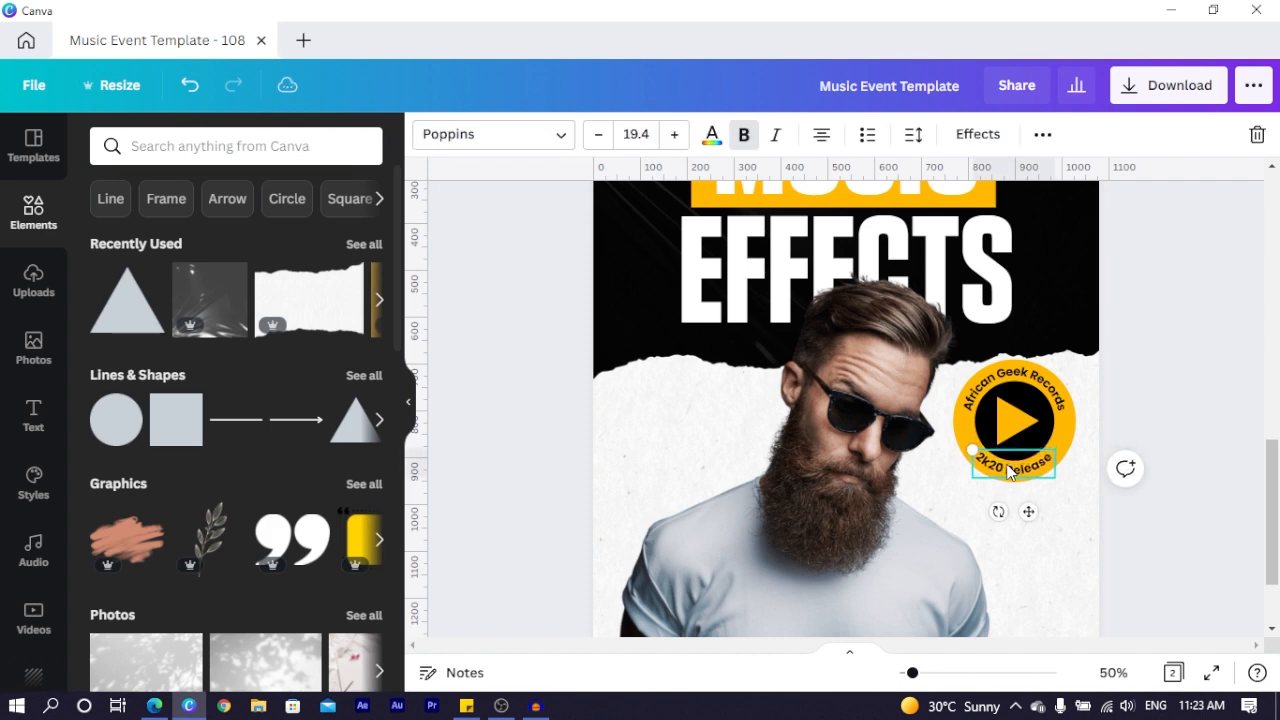
{"action": "left_click", "coordinate": [1200, 383]}
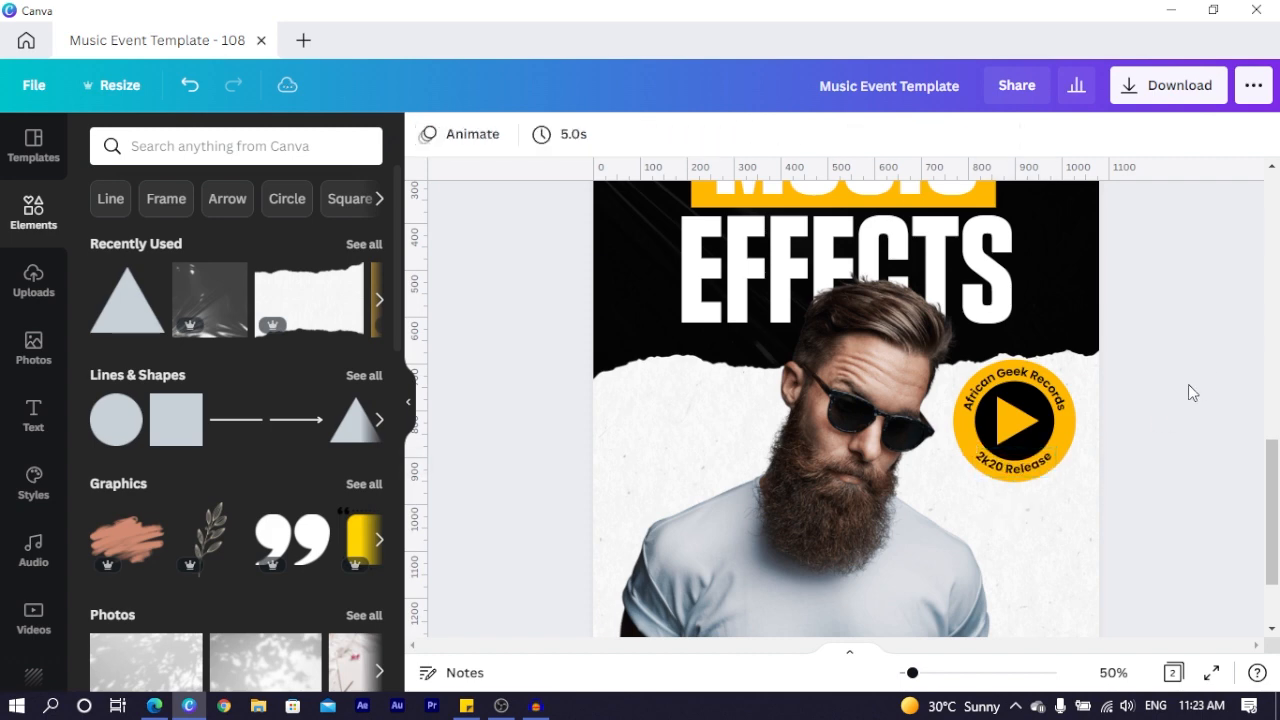
- Shrink the whole play badge with its curved texts until the text size is 16.8, then shift it slightly left
{"action": "left_click", "coordinate": [1062, 432]}
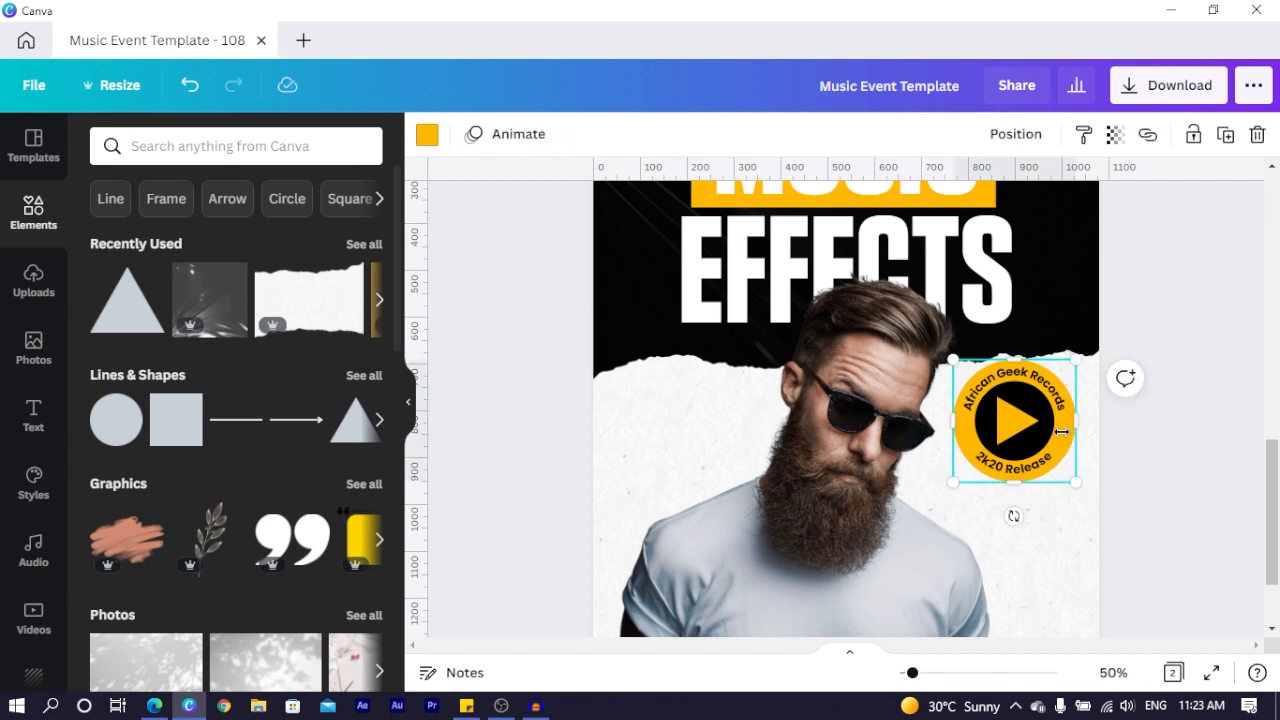
{"action": "left_click", "coordinate": [1005, 428], "text": "shift"}
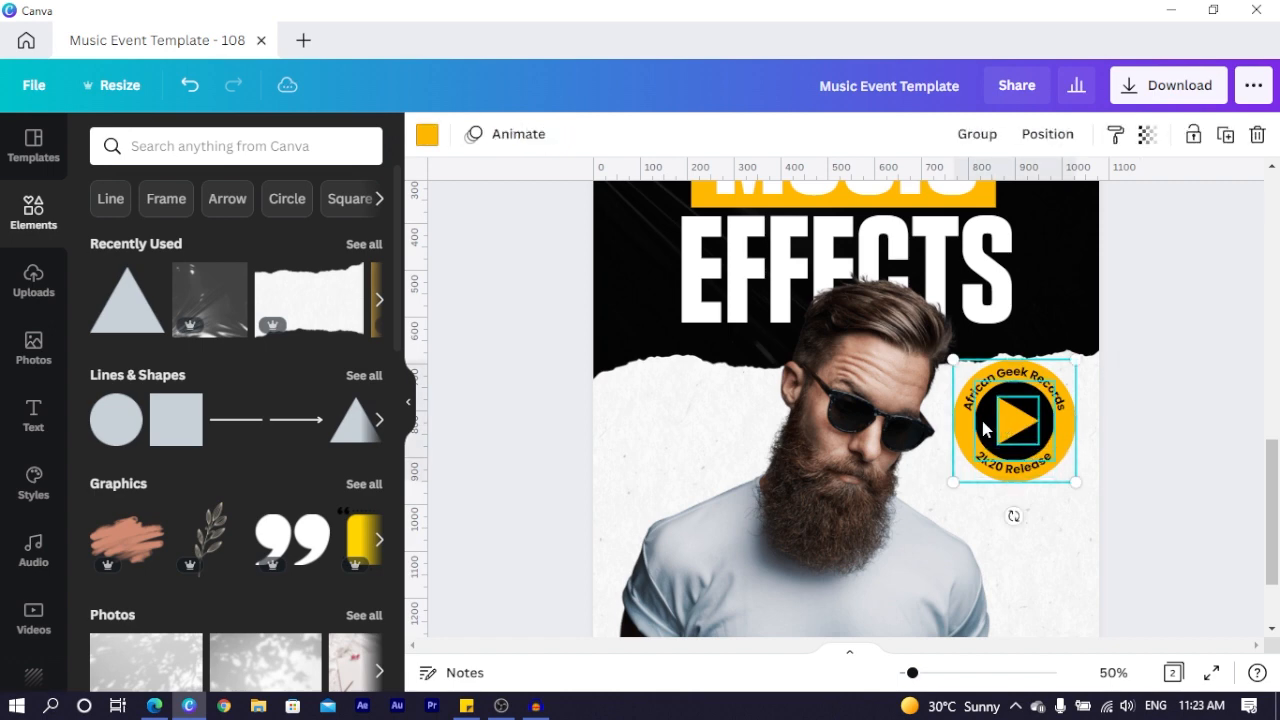
{"action": "left_click", "coordinate": [966, 404], "text": "shift"}
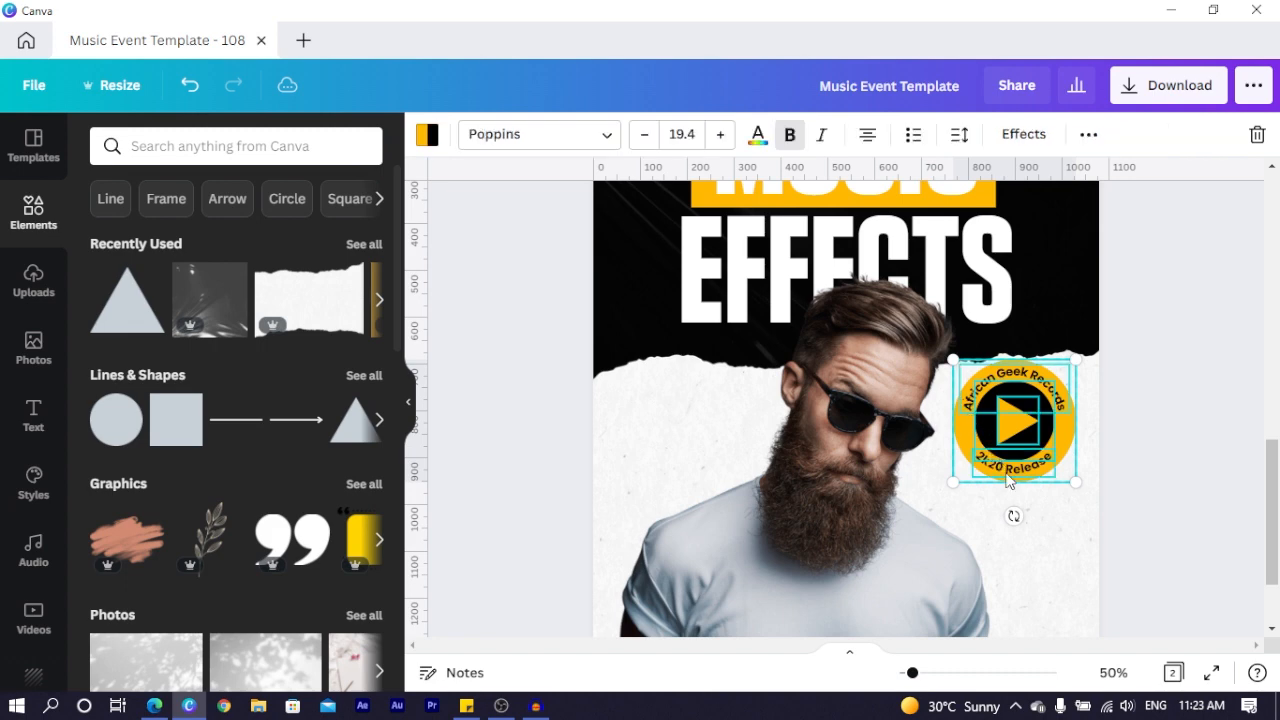
{"action": "left_click_drag", "start_coordinate": [954, 481], "coordinate": [970, 465]}
{"action": "left_click_drag", "start_coordinate": [1012, 415], "coordinate": [1007, 422]}
- Shift the torn white paper behind the man down on page 2
{"action": "scroll", "coordinate": [1066, 410], "scroll_direction": "up", "scroll_amount": 5}
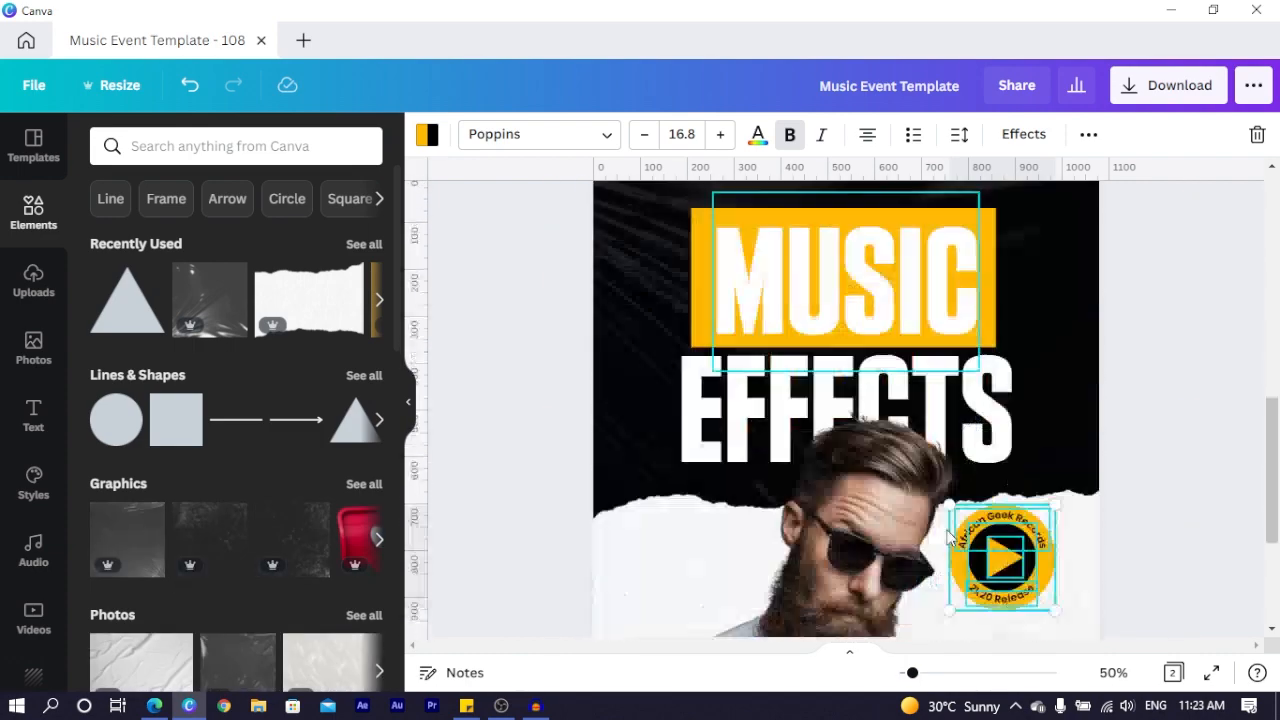
{"action": "left_click", "coordinate": [617, 550]}
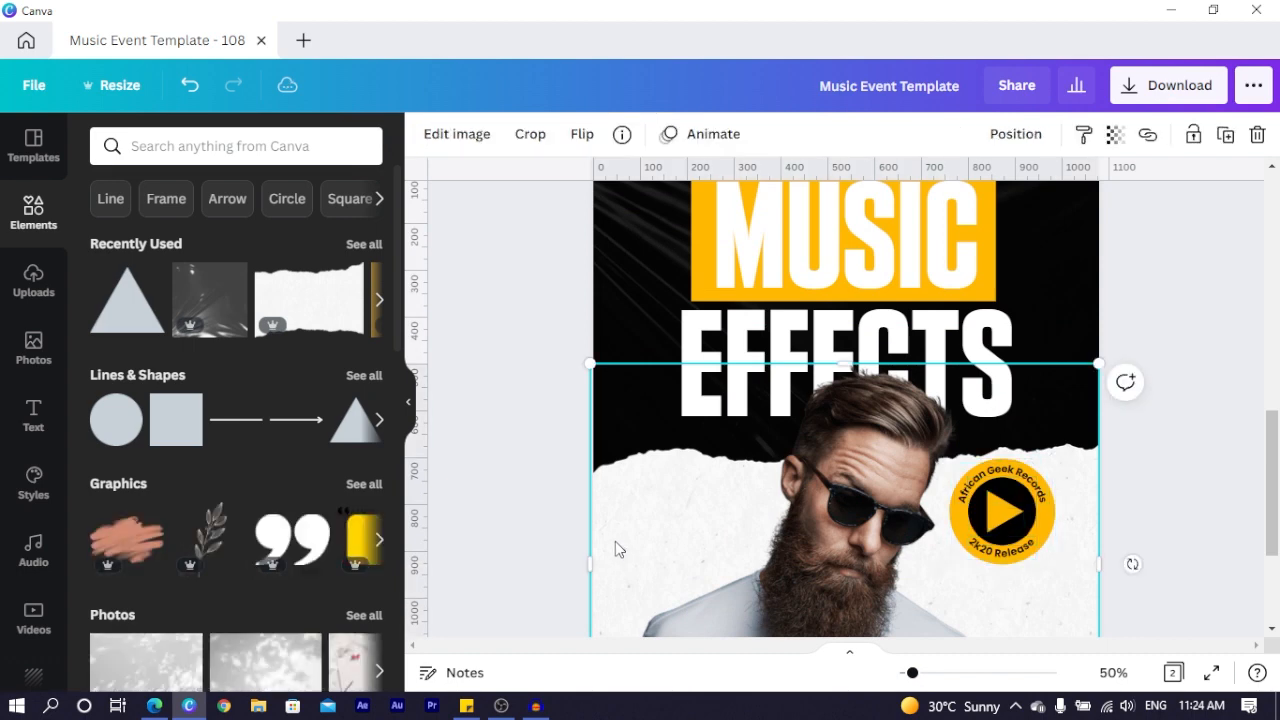
{"action": "left_click", "coordinate": [615, 539], "text": "ctrl"}
{"action": "key", "text": "shift+Down"}
{"action": "key", "text": "shift+Down"}
{"action": "key", "text": "shift+Down"}
{"action": "key", "text": "shift+Down"}
{"action": "key", "text": "shift+Down"}
{"action": "key", "text": "shift+Down"}
{"action": "key", "text": "shift+Down"}
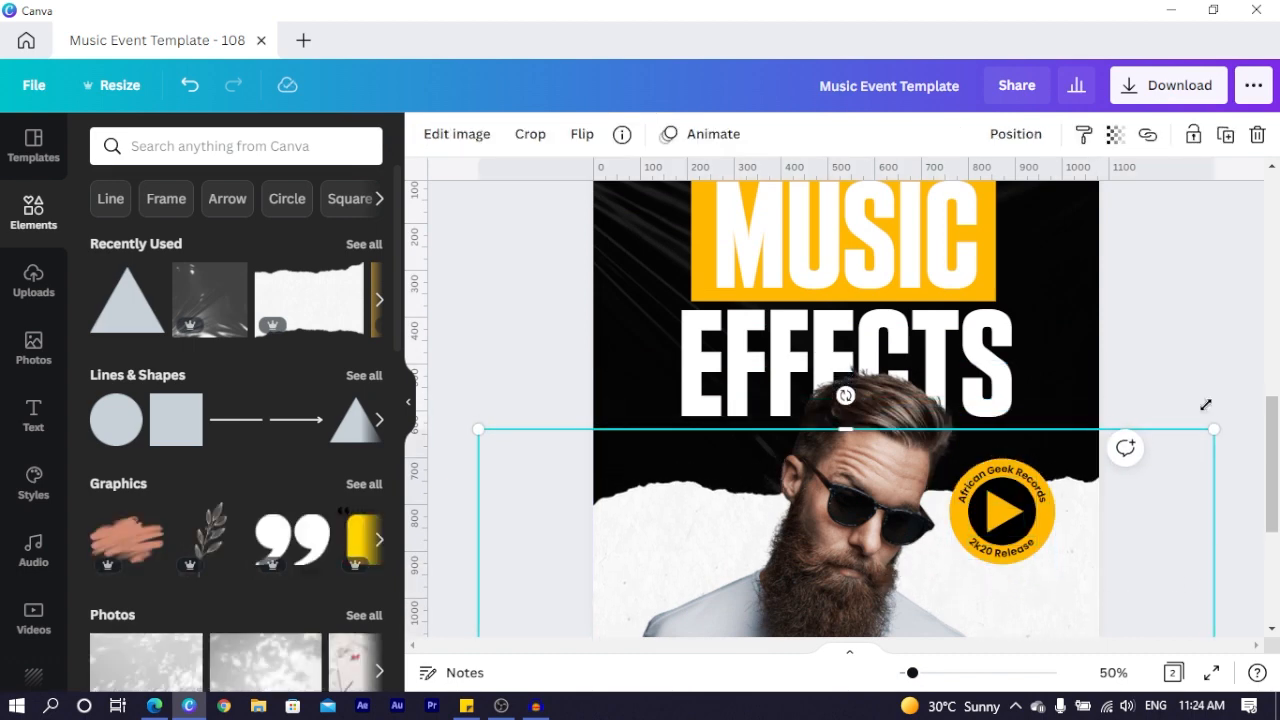
{"action": "scroll", "coordinate": [1227, 335], "scroll_direction": "down", "scroll_amount": 3}
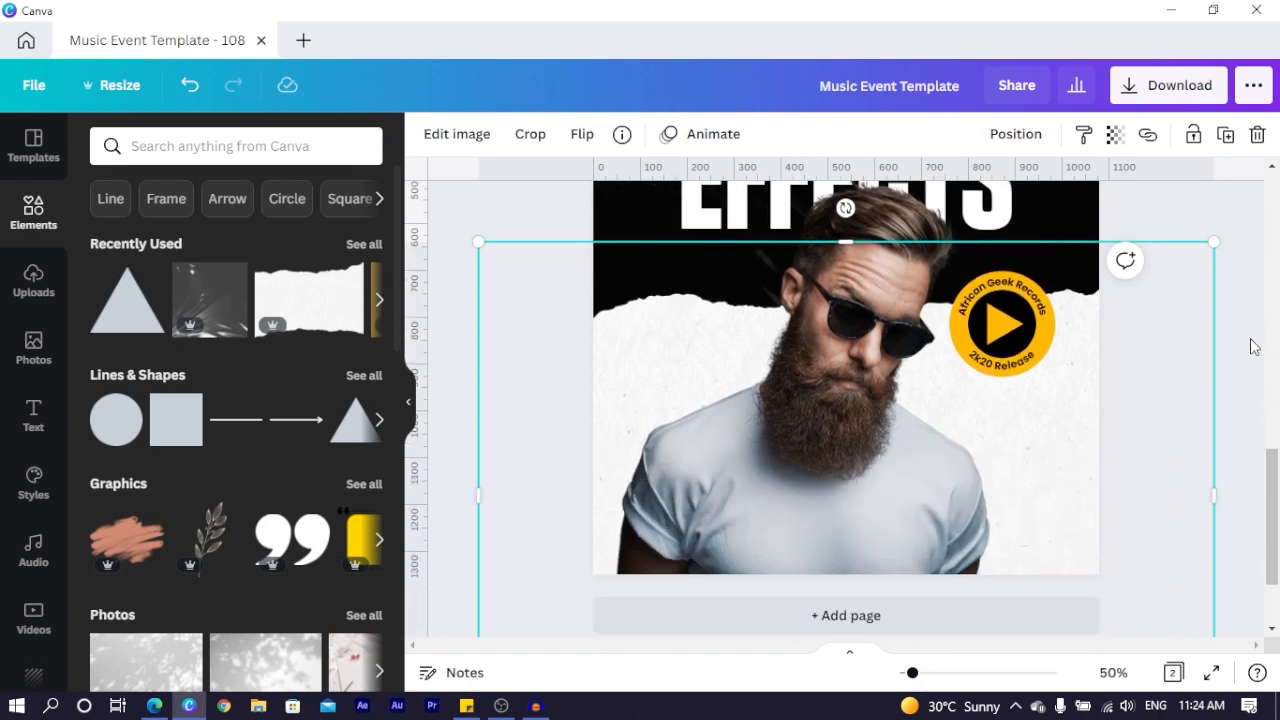
{"action": "left_click", "coordinate": [1250, 339]}
- Copy the framed 12.04.22 date, the address line and the Lorem ipsum paragraph from page 1 onto page 2
{"action": "scroll", "coordinate": [1254, 346], "scroll_direction": "up", "scroll_amount": 10}
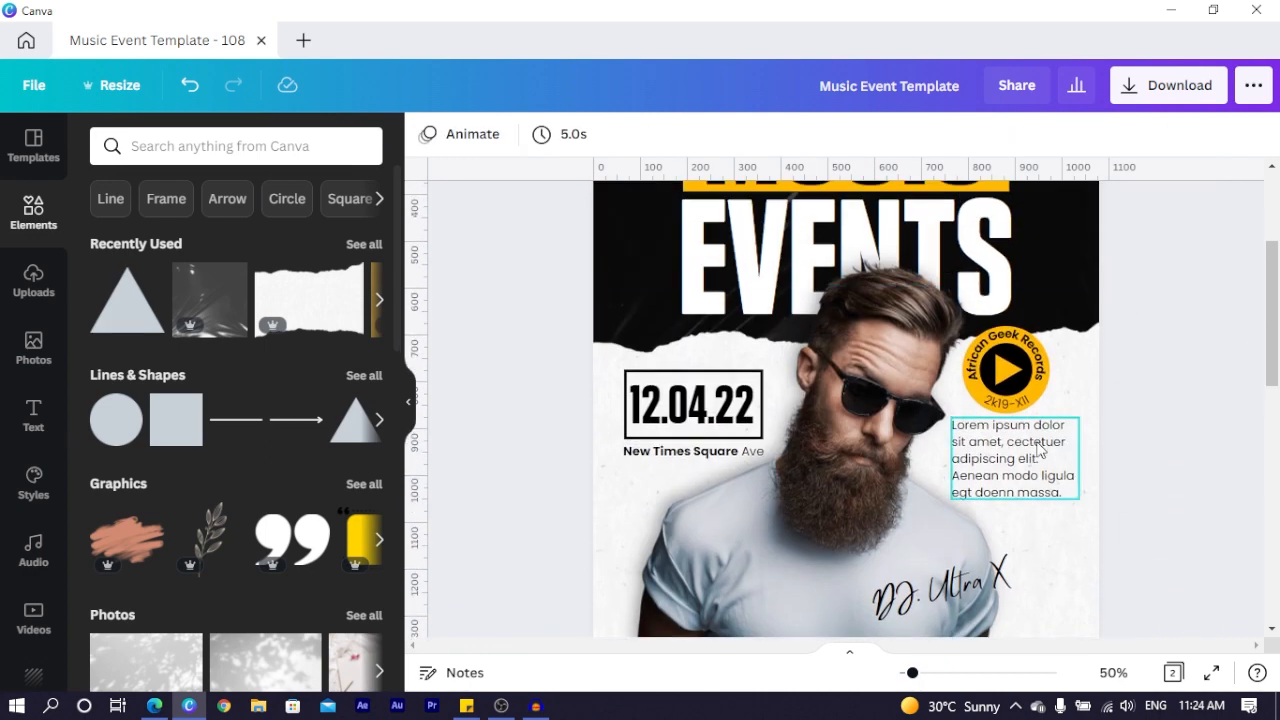
{"action": "left_click", "coordinate": [676, 401]}
{"action": "left_click", "coordinate": [491, 437]}
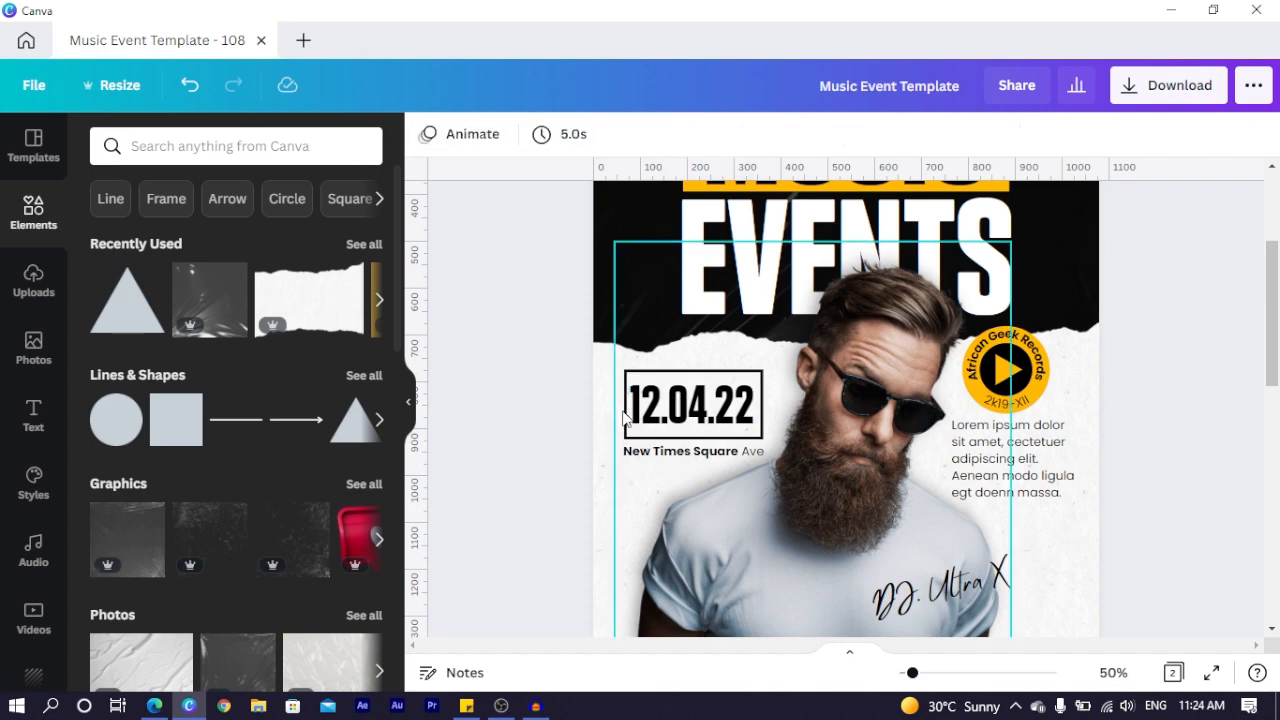
{"action": "left_click", "coordinate": [630, 413]}
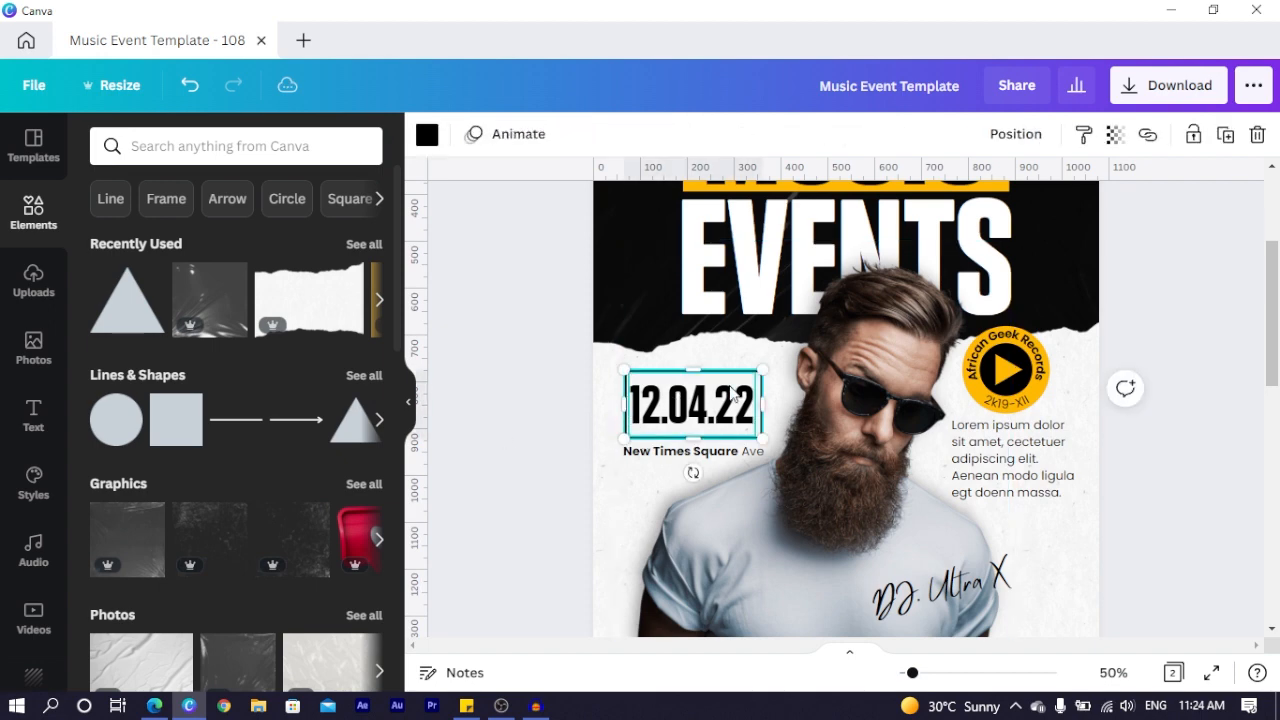
{"action": "left_click", "coordinate": [655, 451], "text": "shift"}
{"action": "left_click", "coordinate": [985, 447], "text": "shift"}
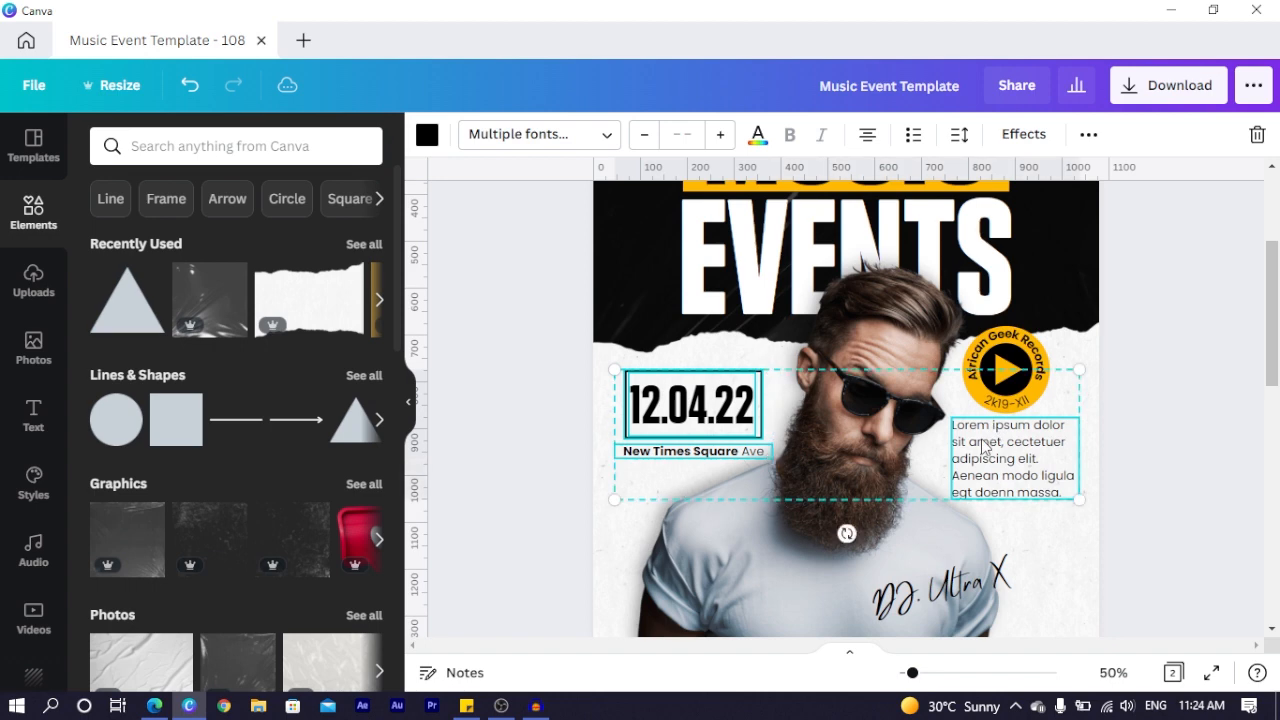
{"action": "scroll", "coordinate": [985, 447], "scroll_direction": "down", "scroll_amount": 8}
{"action": "left_click", "coordinate": [640, 327]}
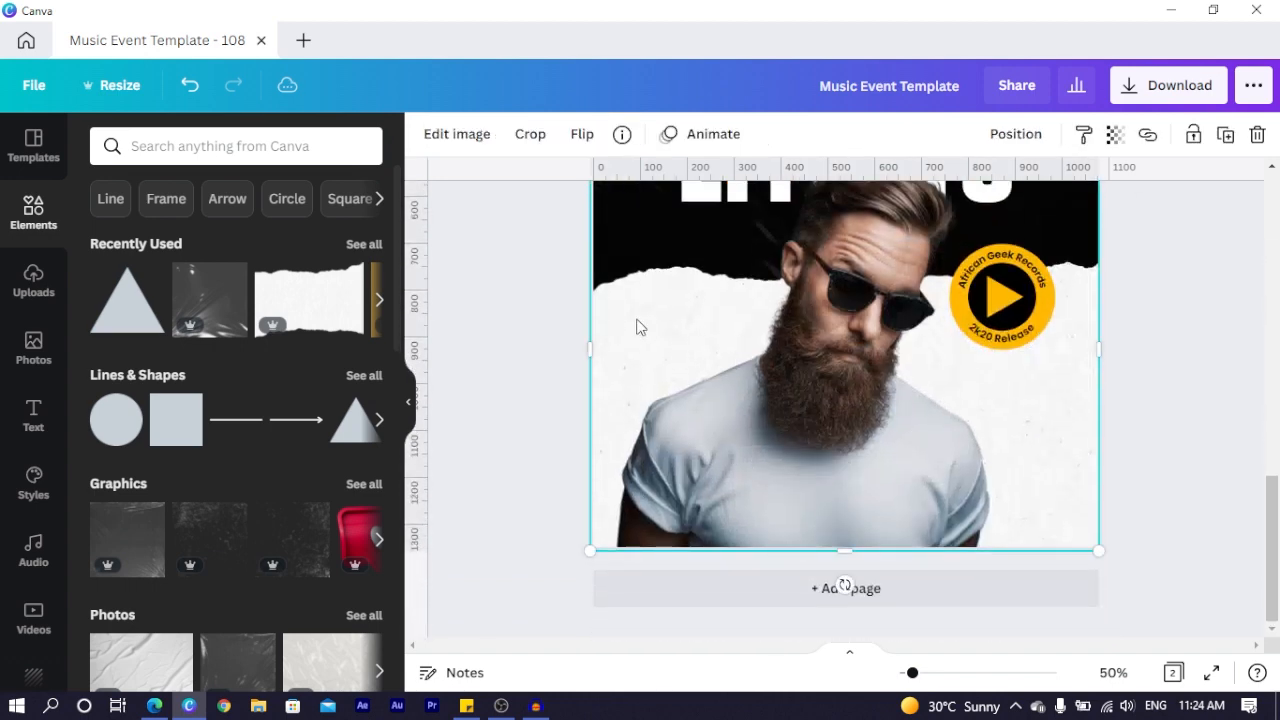
{"action": "key", "text": "ctrl+v"}
{"action": "left_click", "coordinate": [486, 329]}
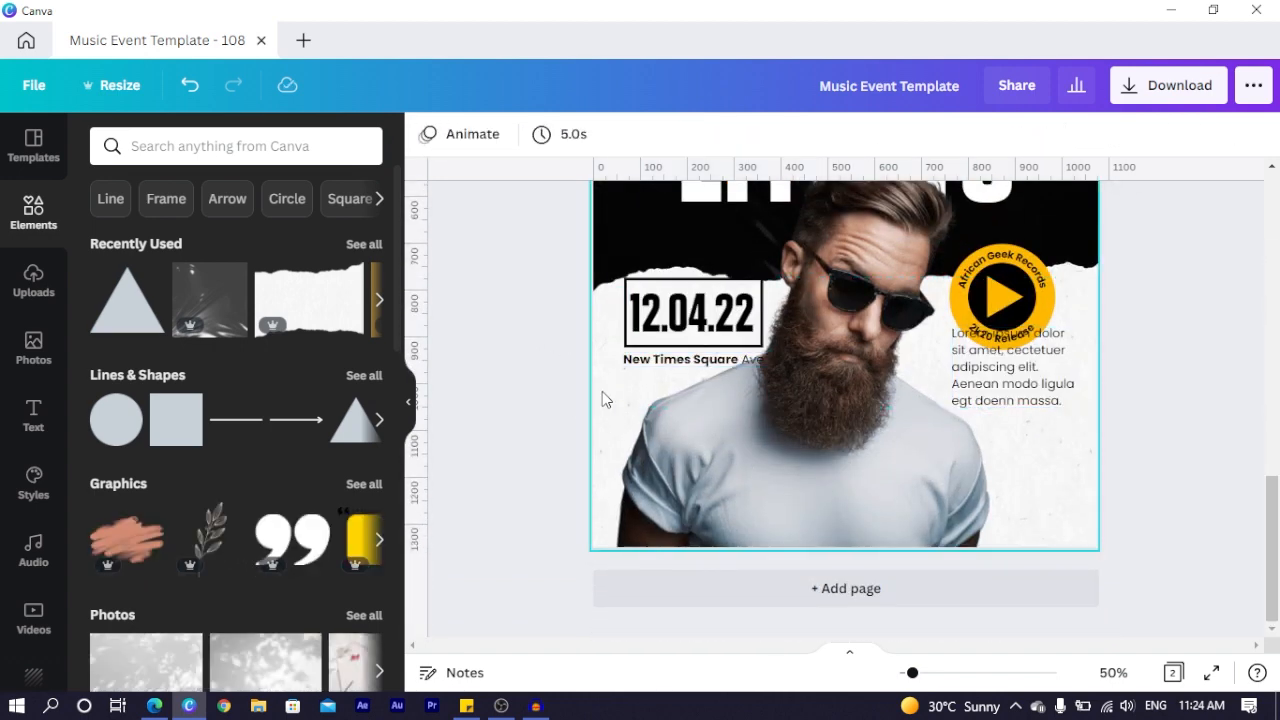
- Raise the torn white paper slightly behind the date and the man
{"action": "left_click", "coordinate": [602, 391]}
{"action": "left_click", "coordinate": [617, 400], "text": "ctrl"}
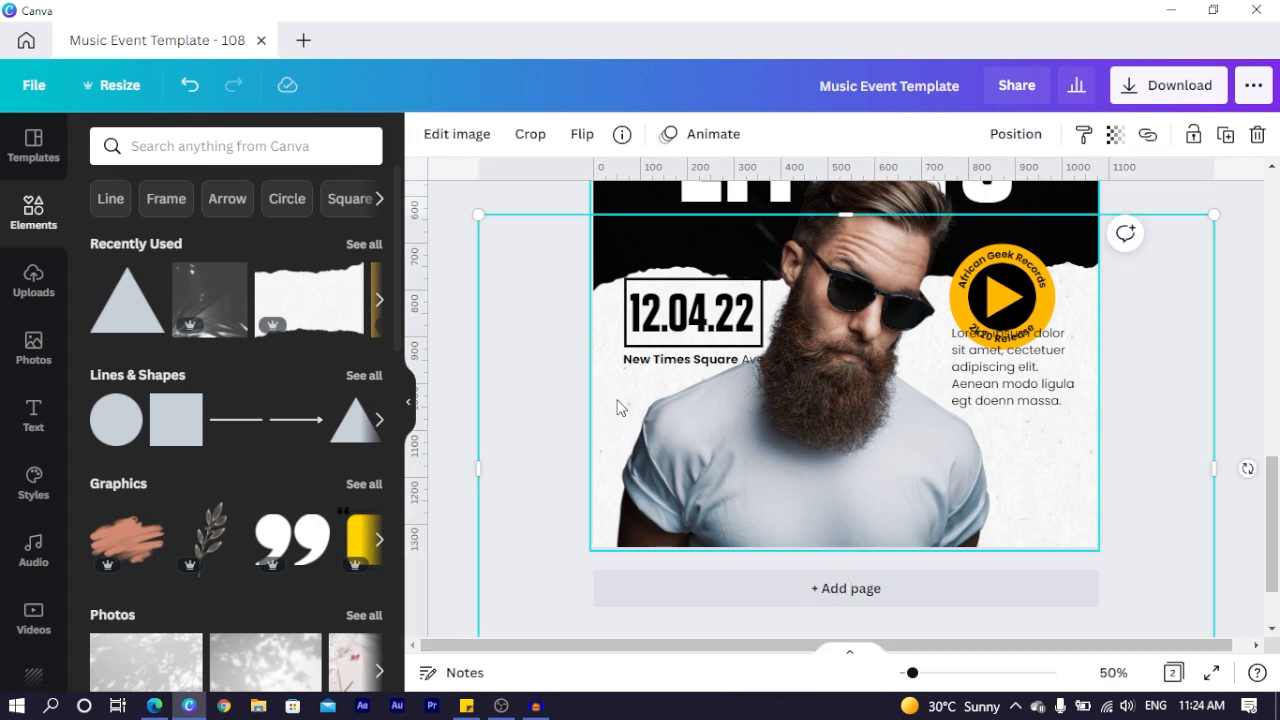
{"action": "key", "text": "shift+Up"}
{"action": "key", "text": "shift+Up"}
{"action": "key", "text": "shift+Up"}
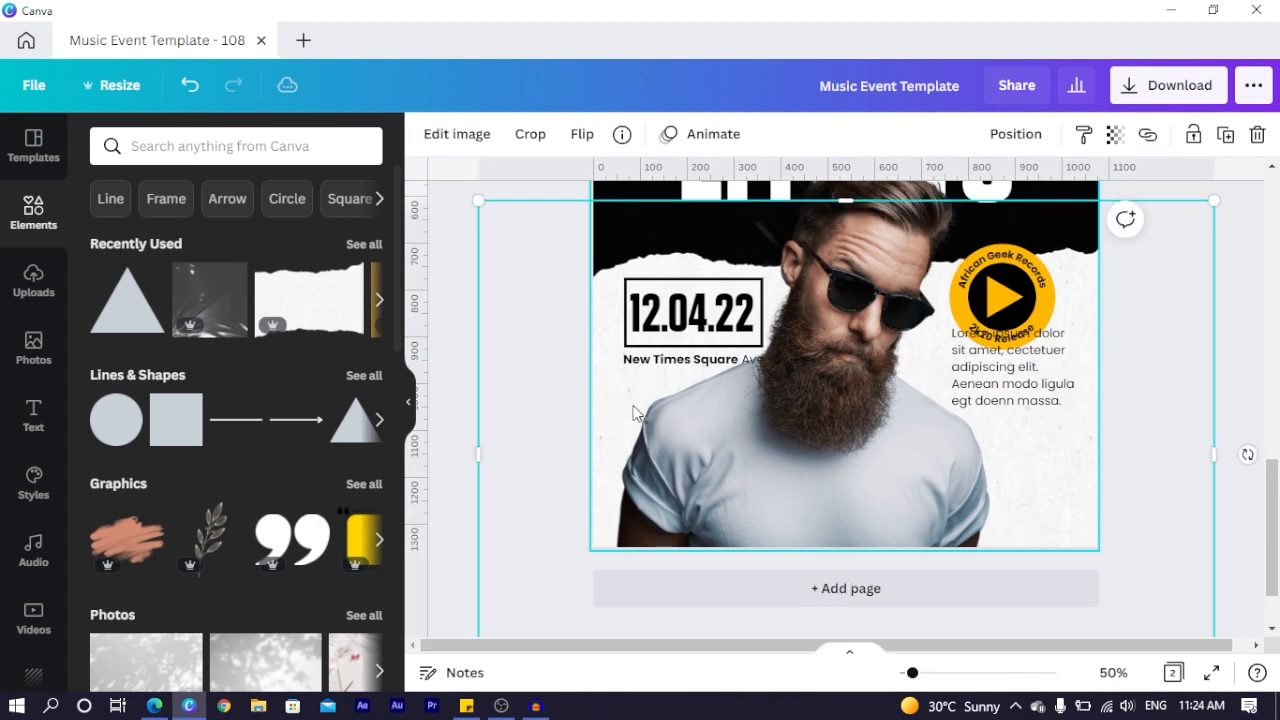
- Move the Lorem ipsum paragraph down below the play badge, aligned with the badge's left edge
{"action": "left_click", "coordinate": [1012, 372]}
{"action": "left_click_drag", "start_coordinate": [1036, 384], "coordinate": [1036, 415]}
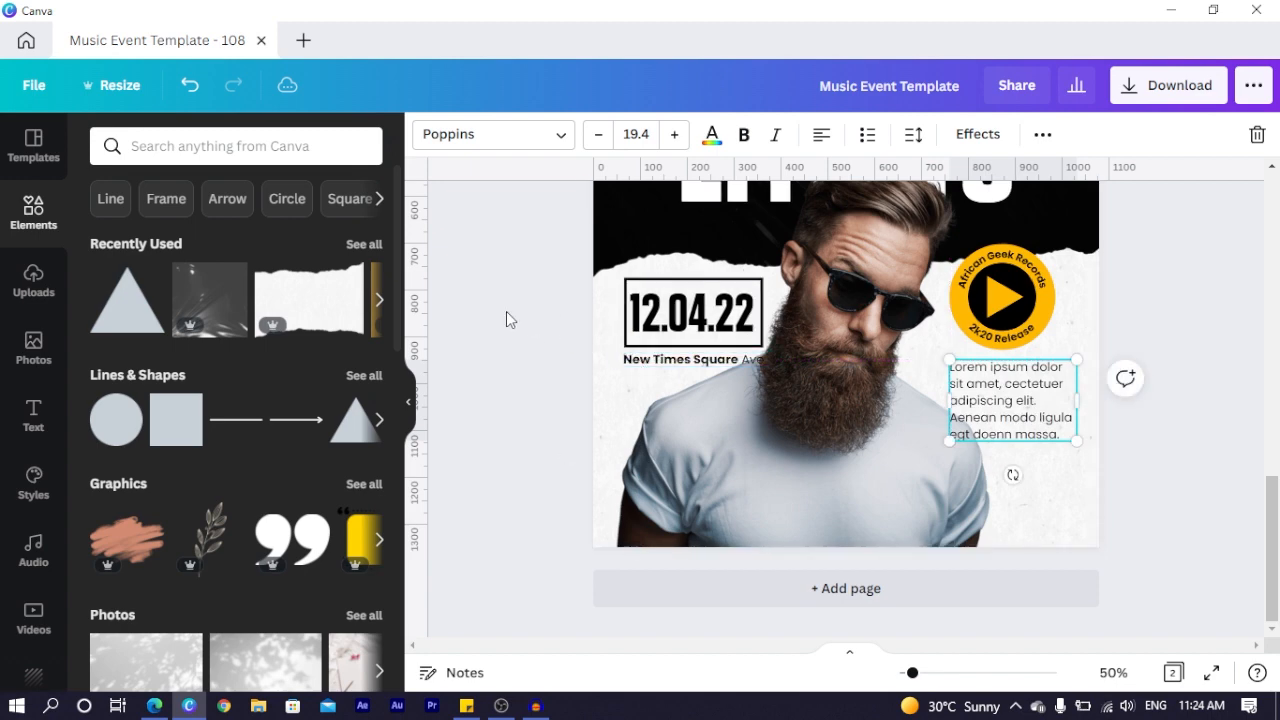
{"action": "mouse_move", "coordinate": [547, 324]}
{"action": "left_mouse_down"}
{"action": "mouse_move", "coordinate": [663, 339]}
{"action": "mouse_move", "coordinate": [666, 356]}
{"action": "mouse_move", "coordinate": [546, 329]}
{"action": "left_mouse_up"}
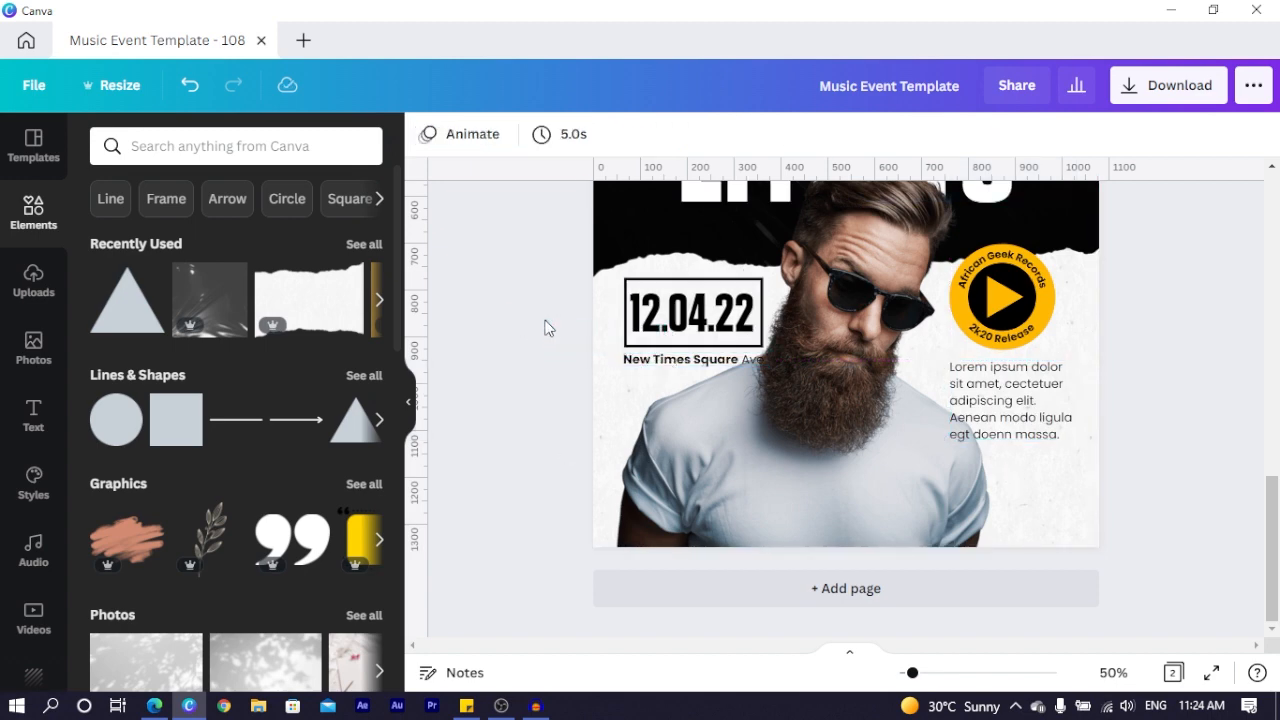
- Lock the torn paper background layers in place on page 2
{"action": "left_click", "coordinate": [608, 310]}
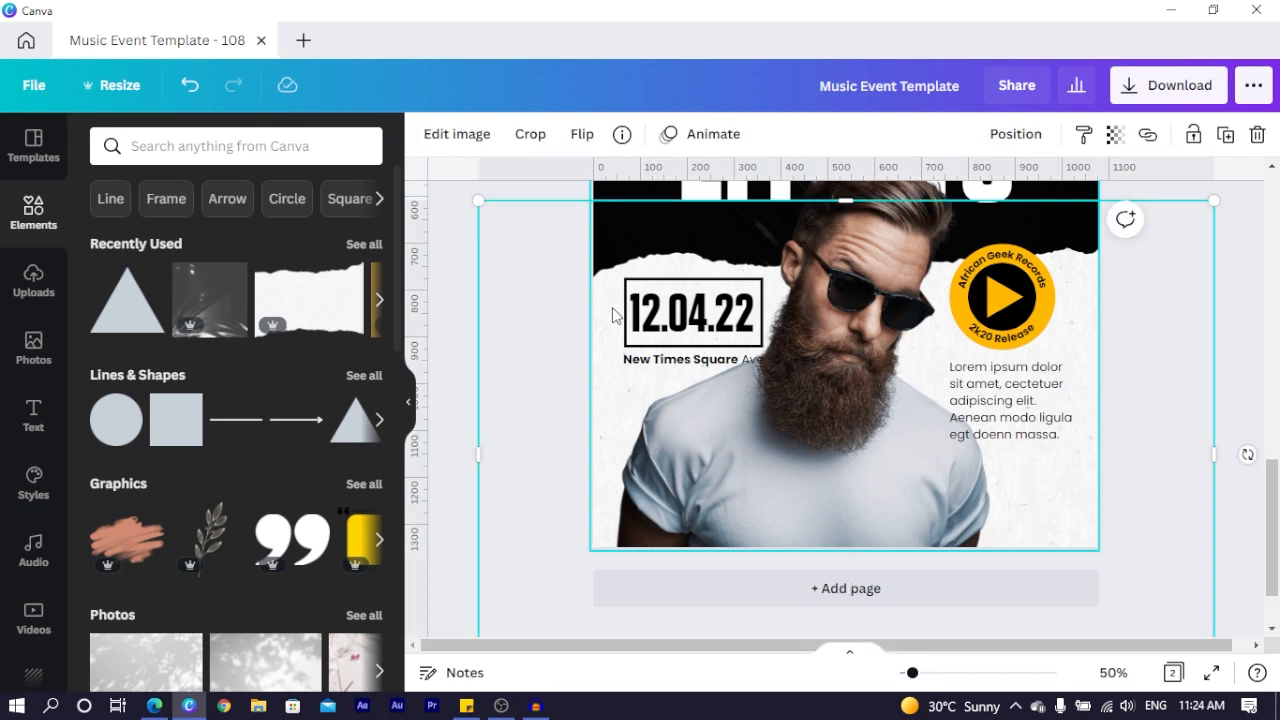
{"action": "left_click", "coordinate": [612, 316]}
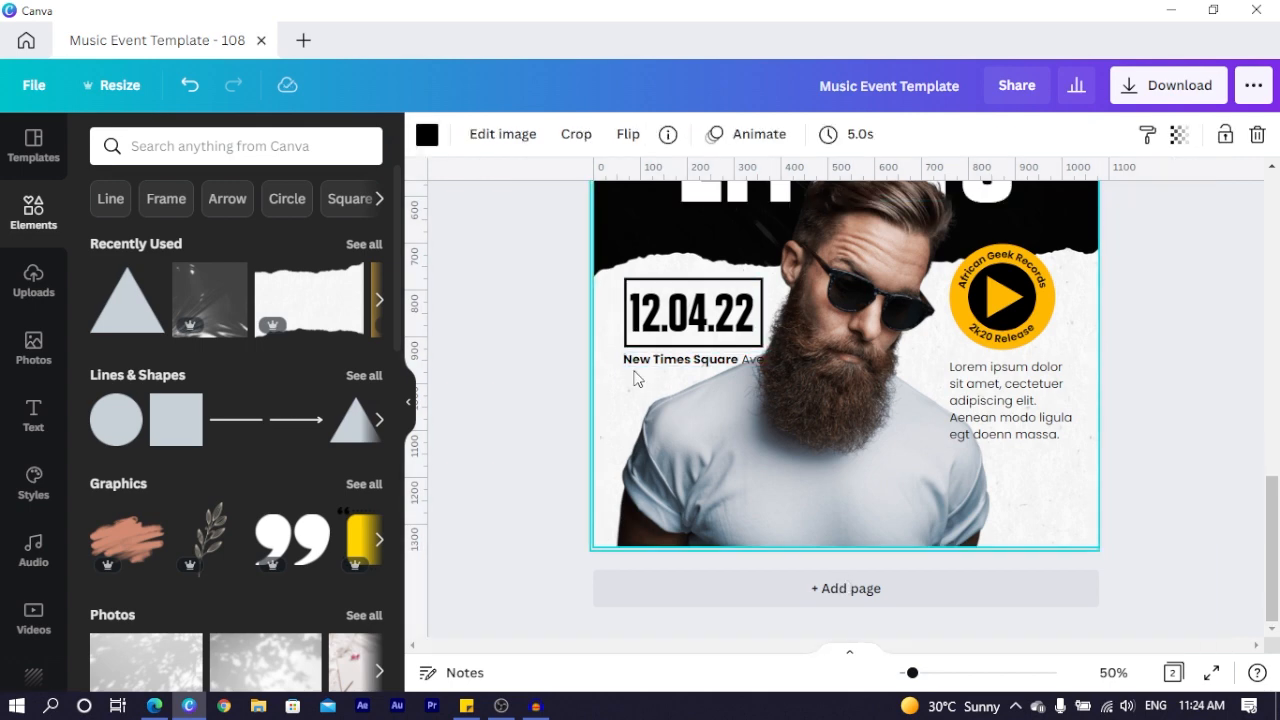
{"action": "left_click", "coordinate": [1225, 139]}
{"action": "left_click", "coordinate": [472, 380]}
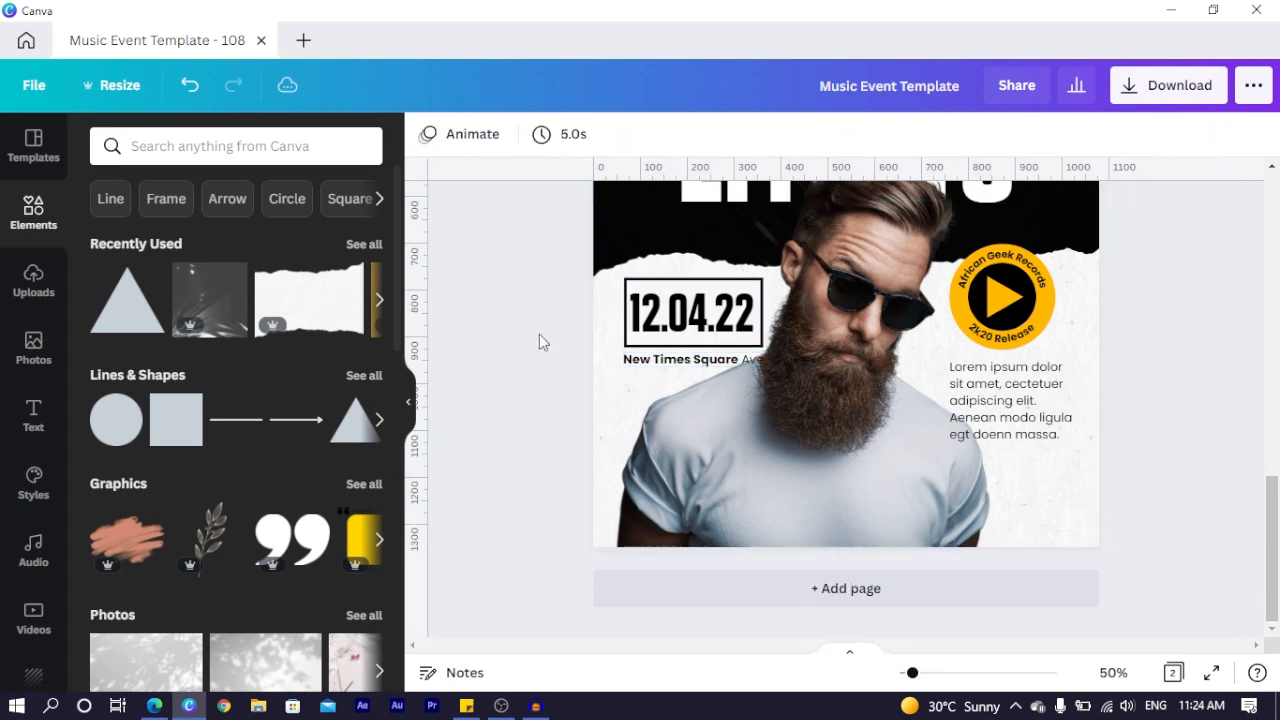
{"action": "left_click_drag", "start_coordinate": [548, 324], "coordinate": [648, 366]}
{"action": "left_click", "coordinate": [1063, 465]}
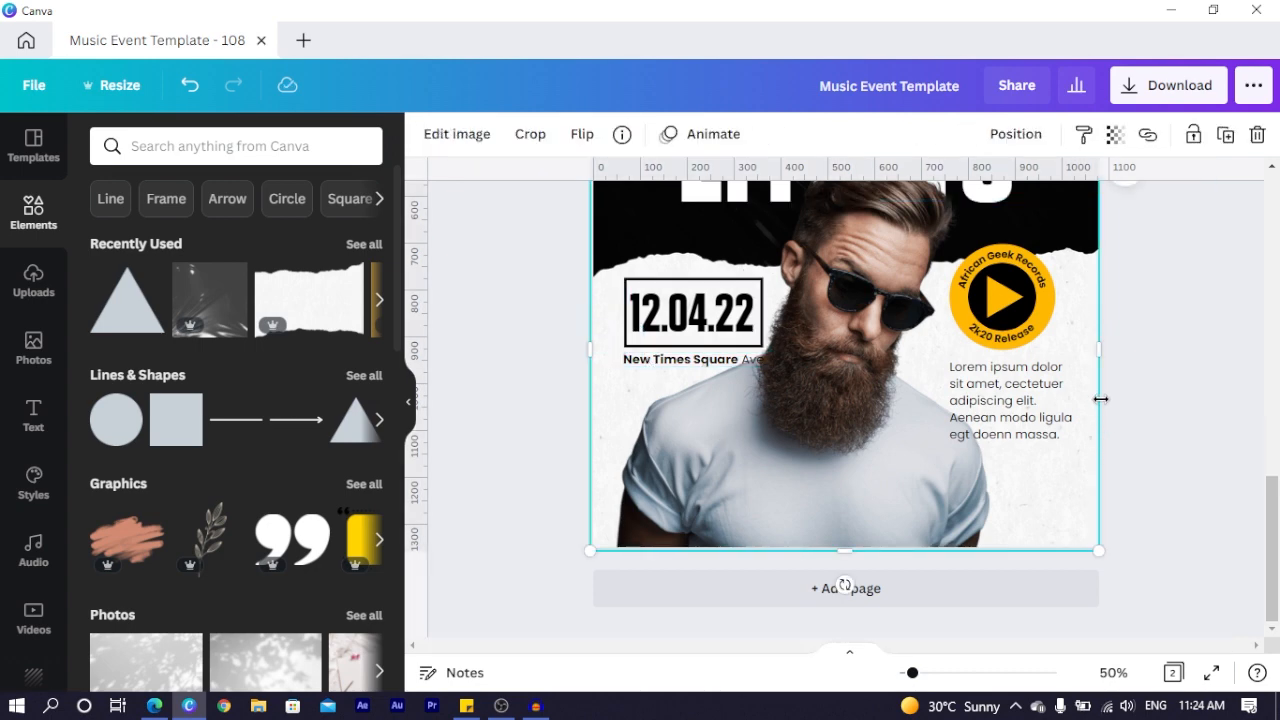
{"action": "left_click", "coordinate": [1136, 372]}
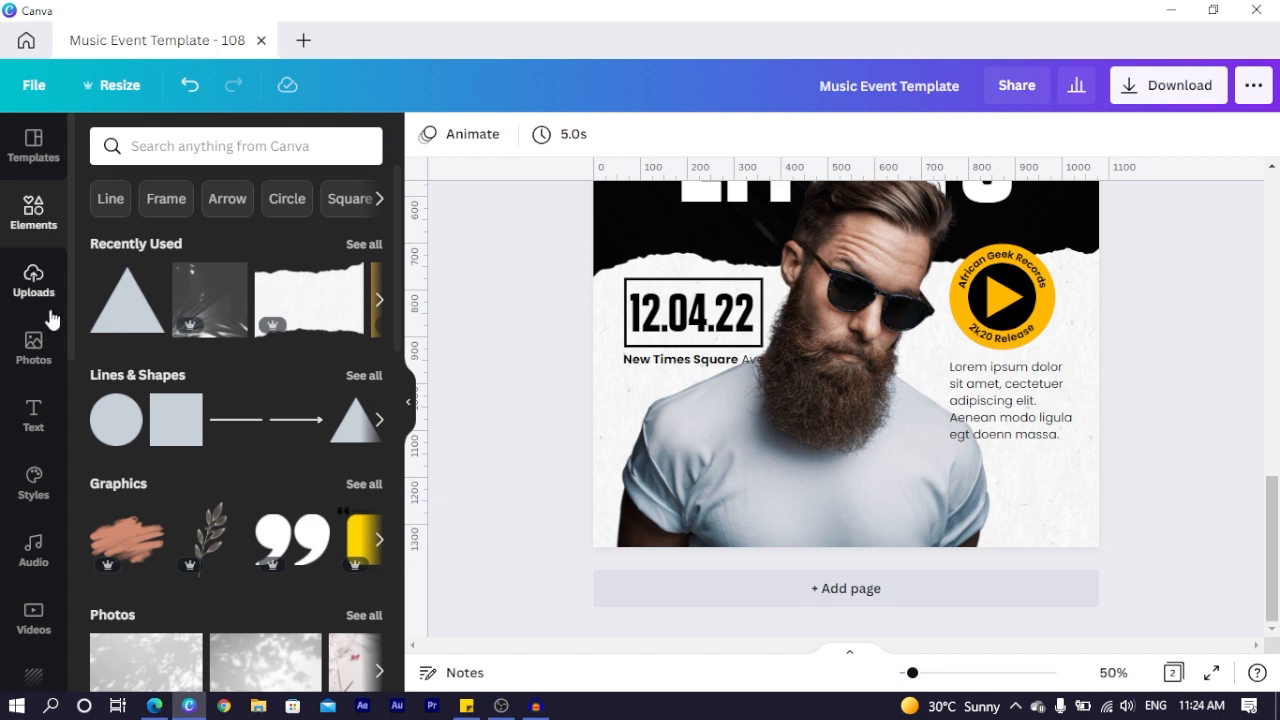
- Insert an outlined square from the lines and shapes collection and scale it down below the address line
{"action": "left_click", "coordinate": [30, 218]}
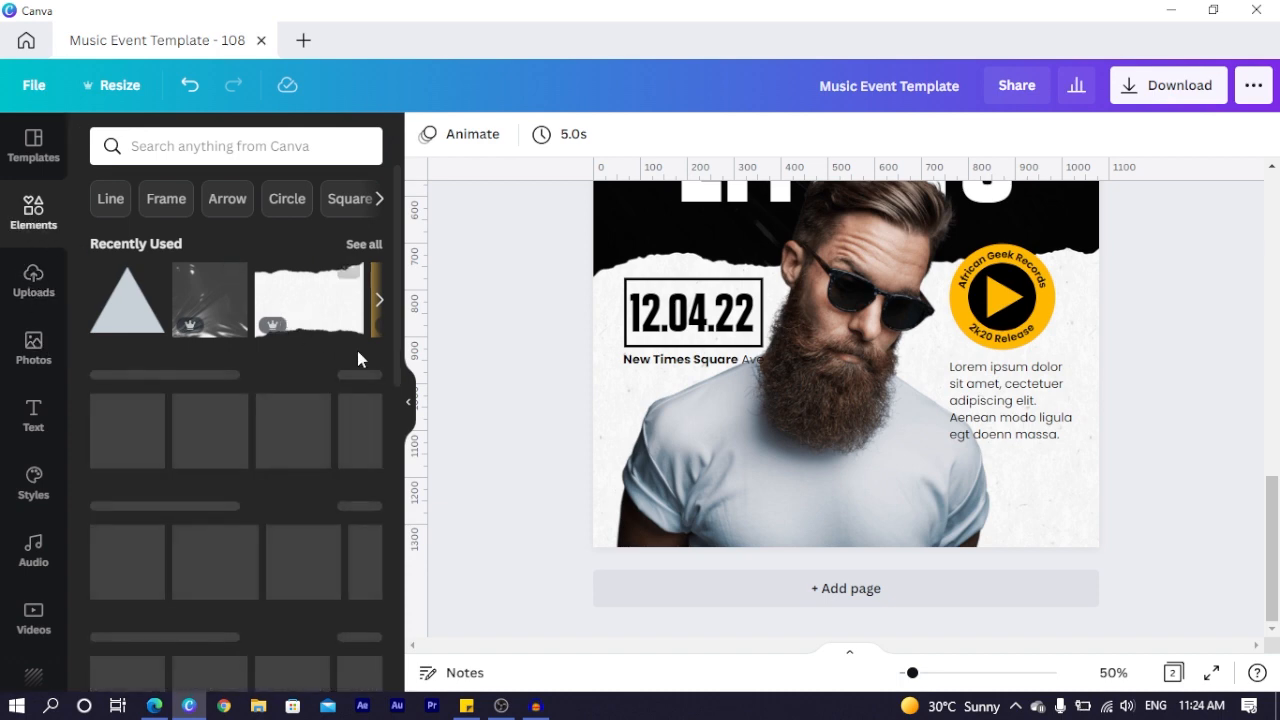
{"action": "left_click", "coordinate": [362, 376]}
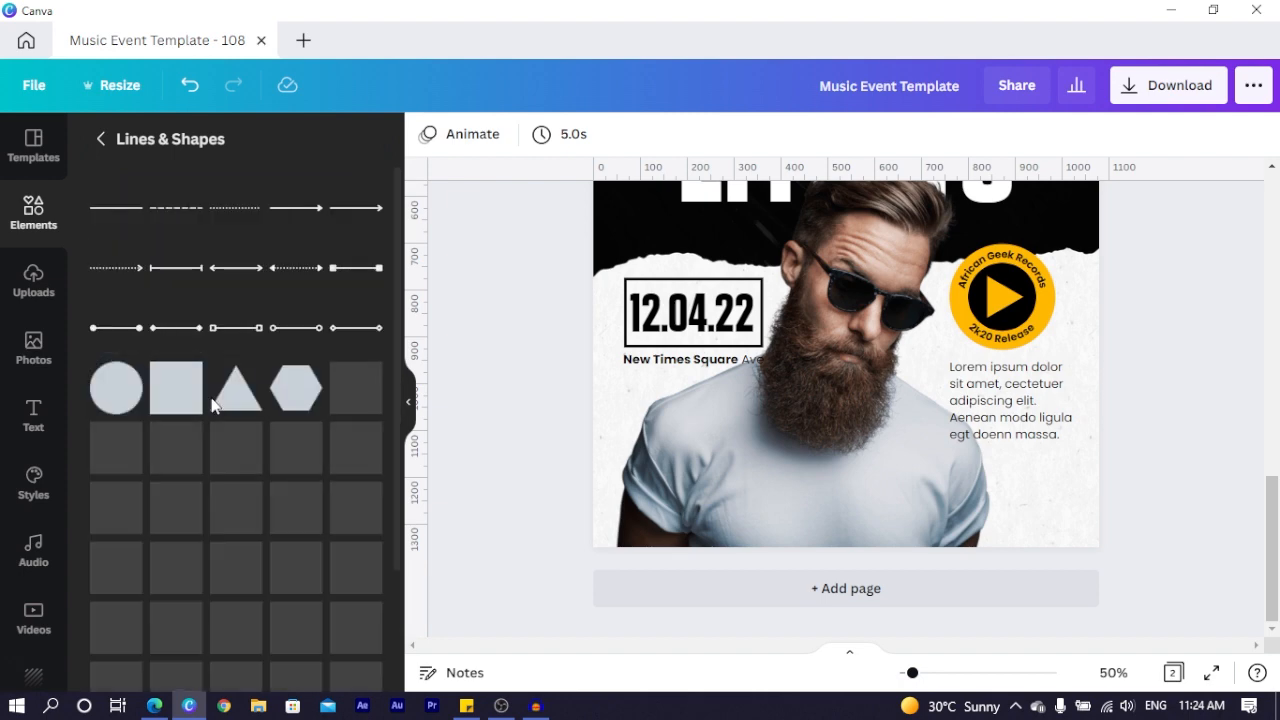
{"action": "scroll", "coordinate": [294, 419], "scroll_direction": "down", "scroll_amount": 3}
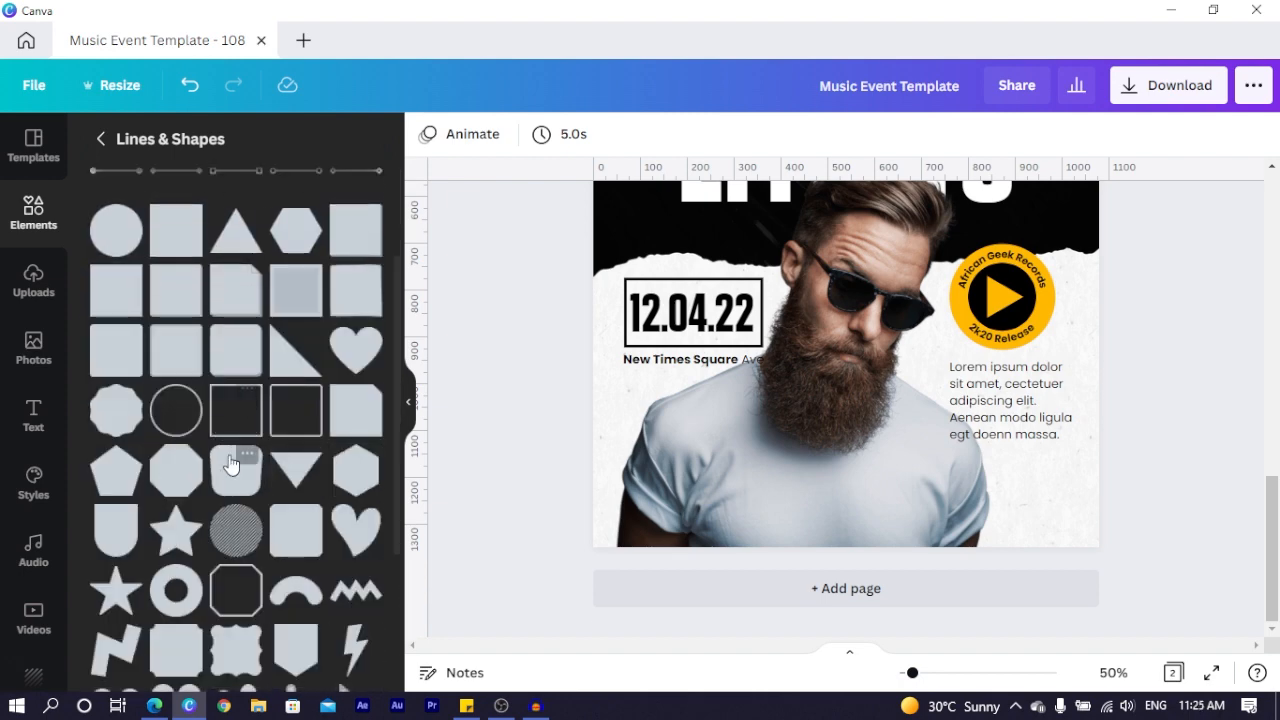
{"action": "left_click", "coordinate": [229, 436]}
{"action": "left_click_drag", "start_coordinate": [984, 374], "coordinate": [761, 481]}
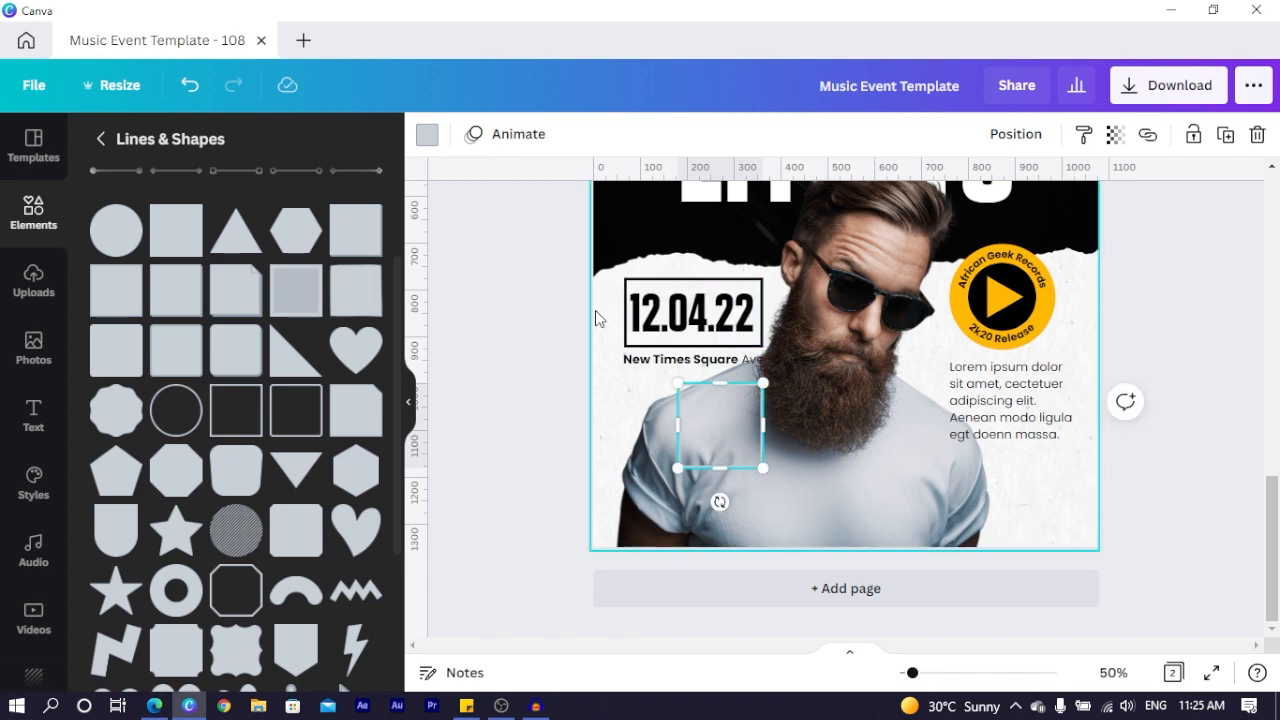
- Stretch the outlined square into a wide, low rectangular frame below the address line
{"action": "left_click_drag", "start_coordinate": [676, 432], "coordinate": [624, 435]}
{"action": "left_click_drag", "start_coordinate": [681, 472], "coordinate": [681, 456]}
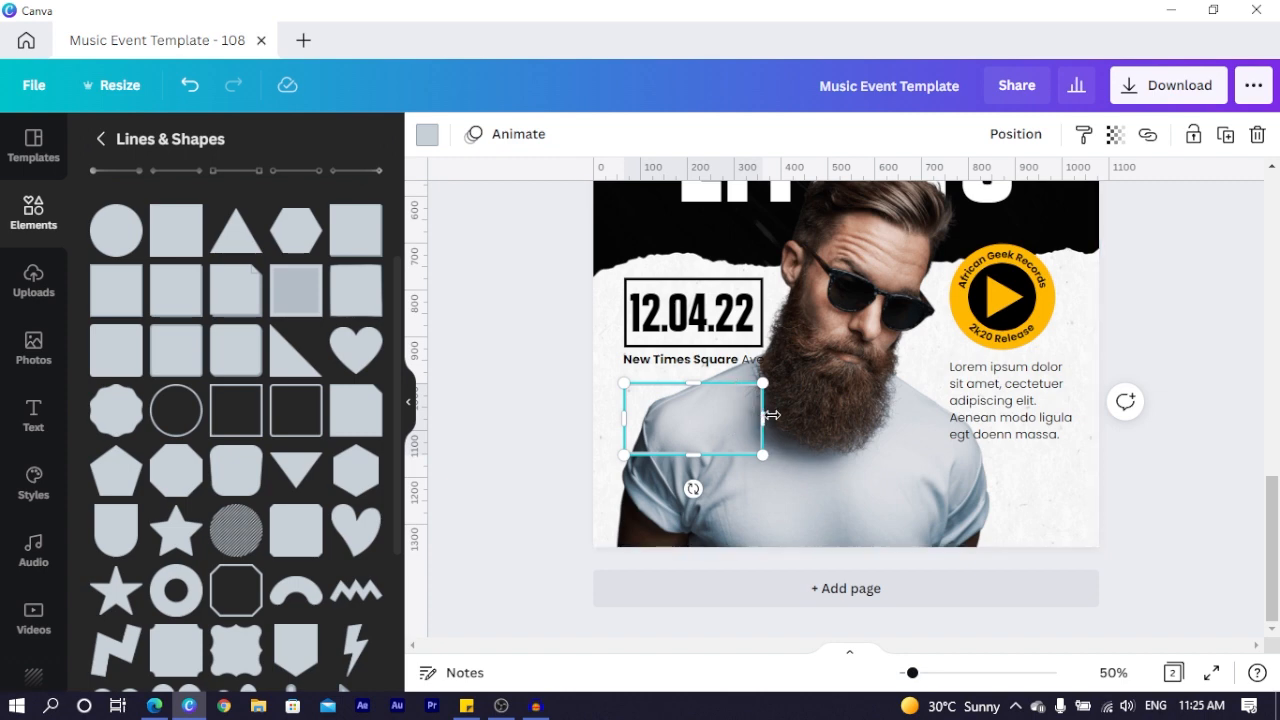
{"action": "left_click_drag", "start_coordinate": [772, 415], "coordinate": [781, 415]}
{"action": "left_click_drag", "start_coordinate": [697, 474], "coordinate": [697, 460]}
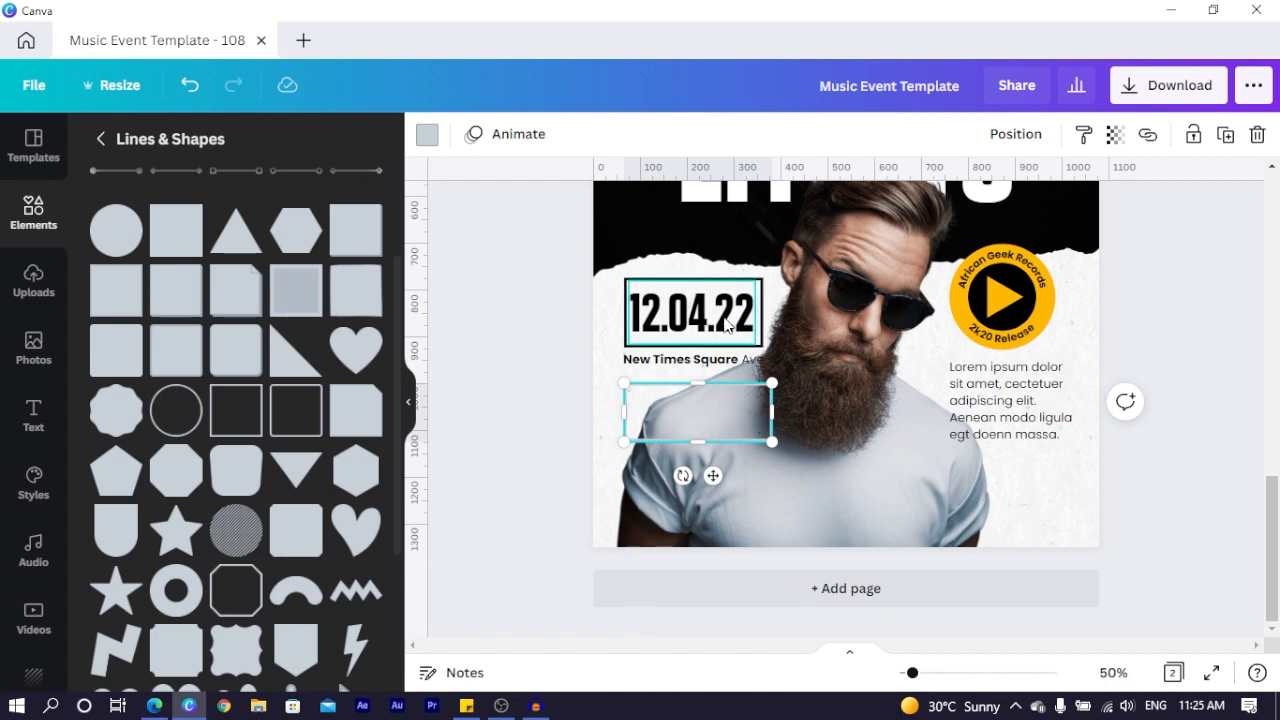
- Delete the extra rectangular frame below the address line
{"action": "left_click", "coordinate": [700, 318]}
{"action": "left_click", "coordinate": [697, 420]}
{"action": "scroll", "coordinate": [697, 420], "scroll_direction": "up", "scroll_amount": 2}
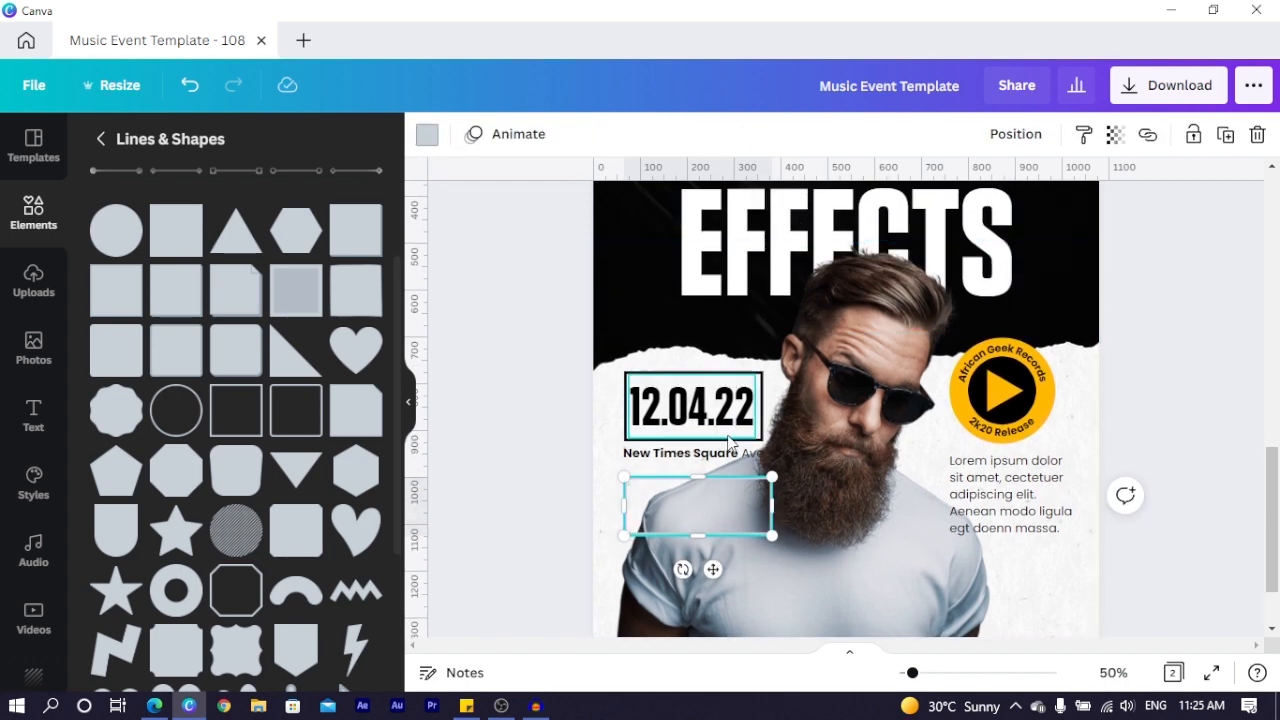
{"action": "key", "text": "Delete"}
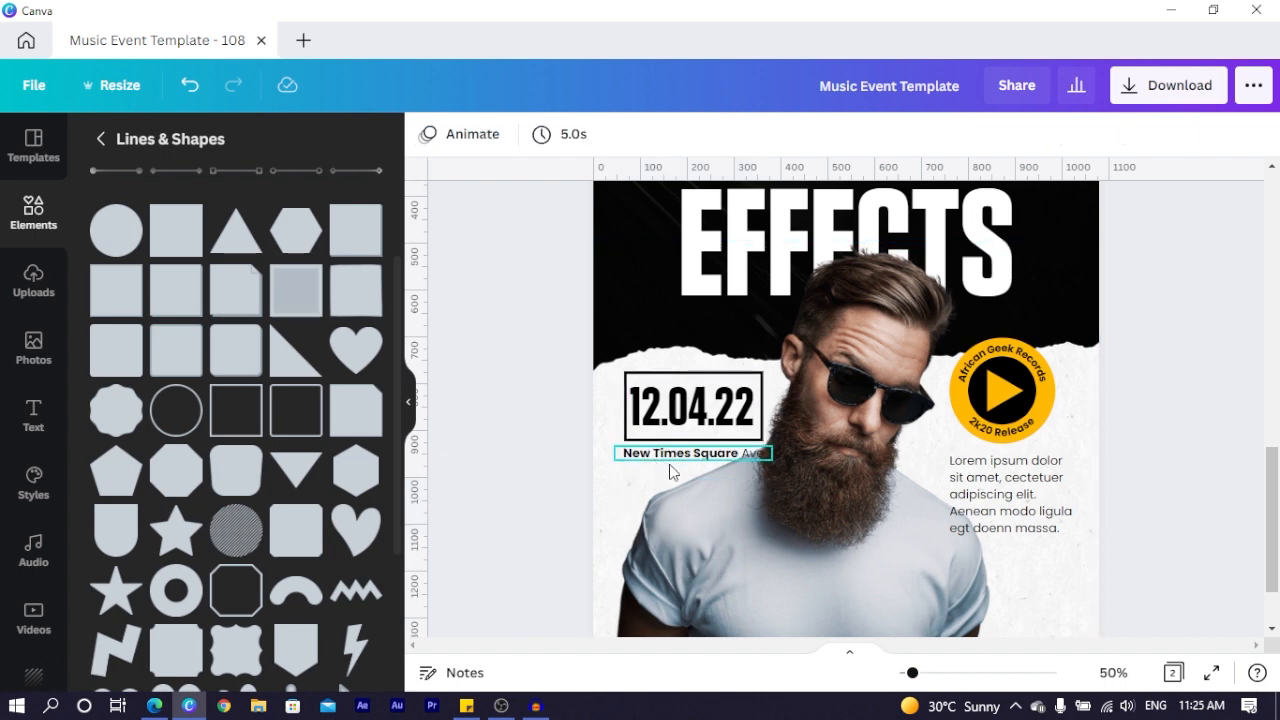
- Abbreviate "Square" to "Sq." in the address line below the date
{"action": "left_click", "coordinate": [731, 458]}
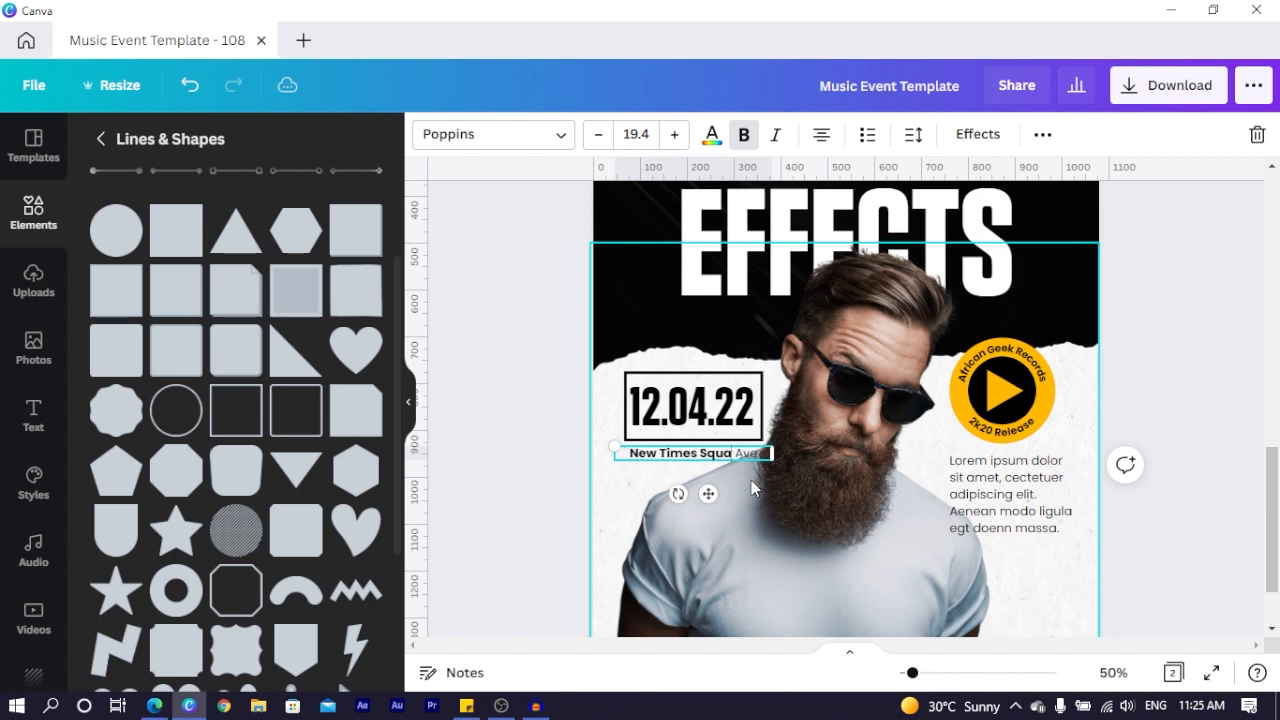
{"action": "type", "text": "q."}
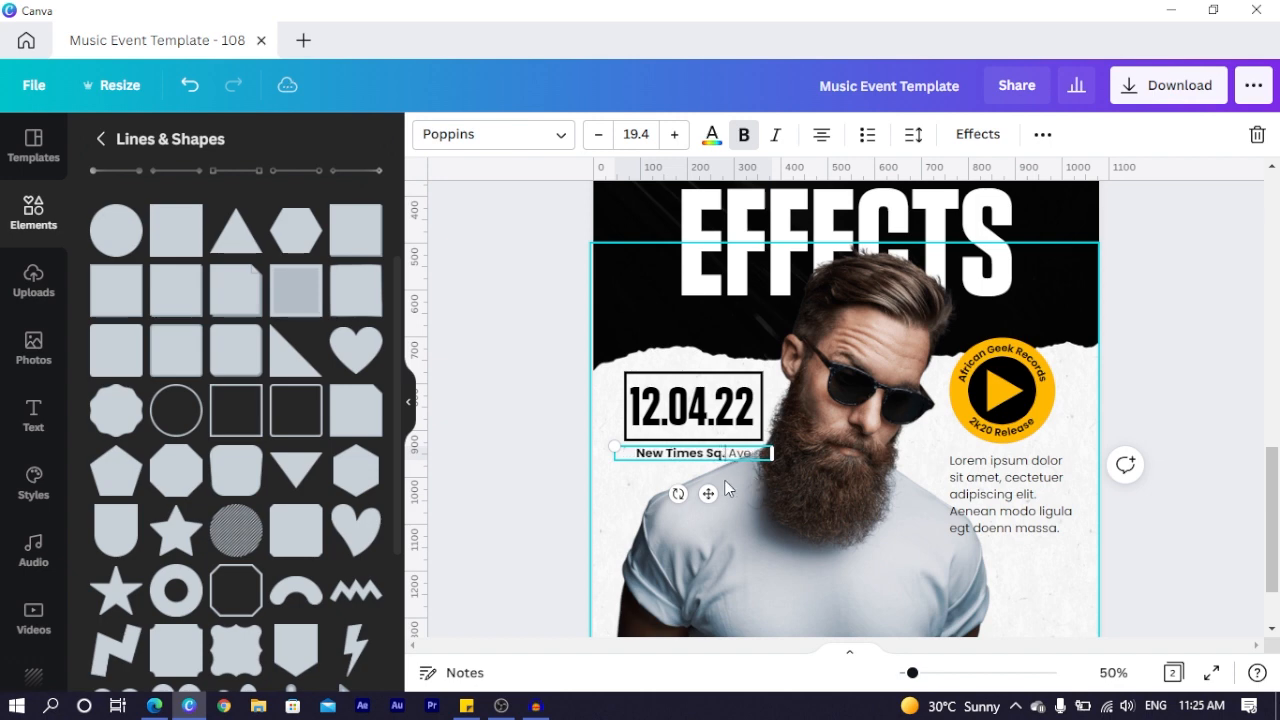
{"action": "left_click", "coordinate": [482, 440]}
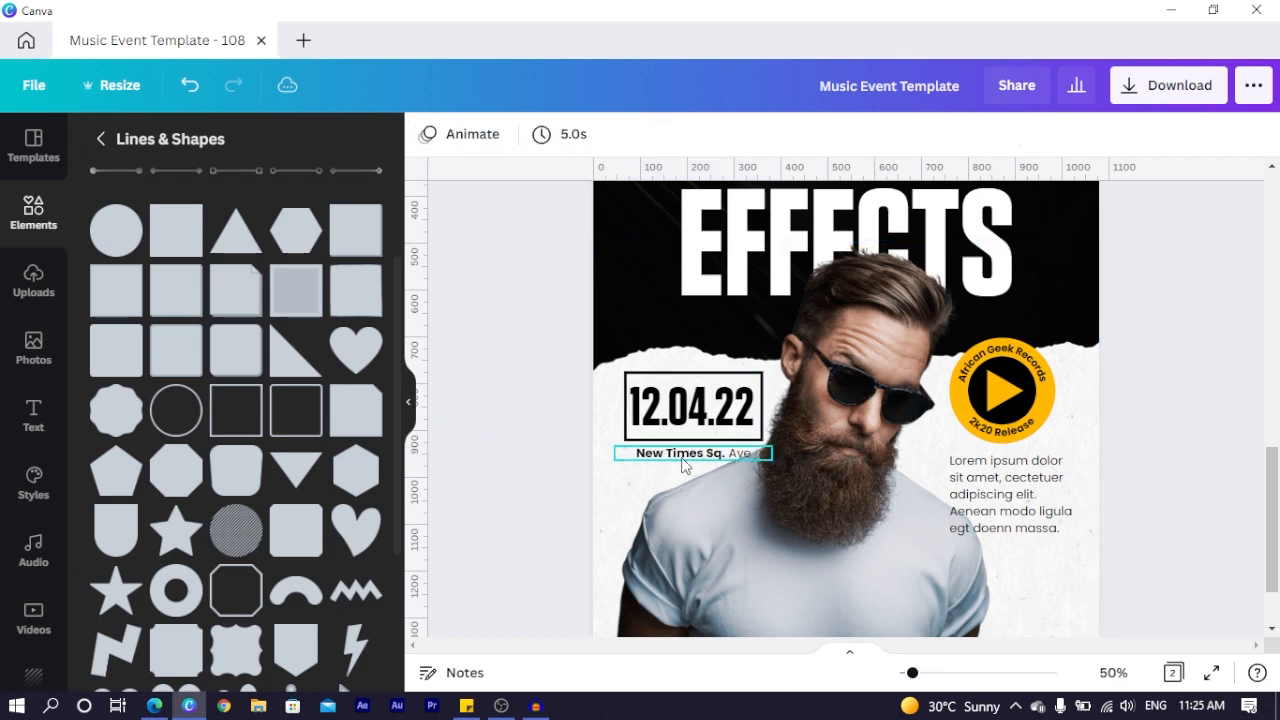
- Nudge the bearded man's photo slightly right and down, clear of the address line
{"action": "left_click", "coordinate": [729, 505]}
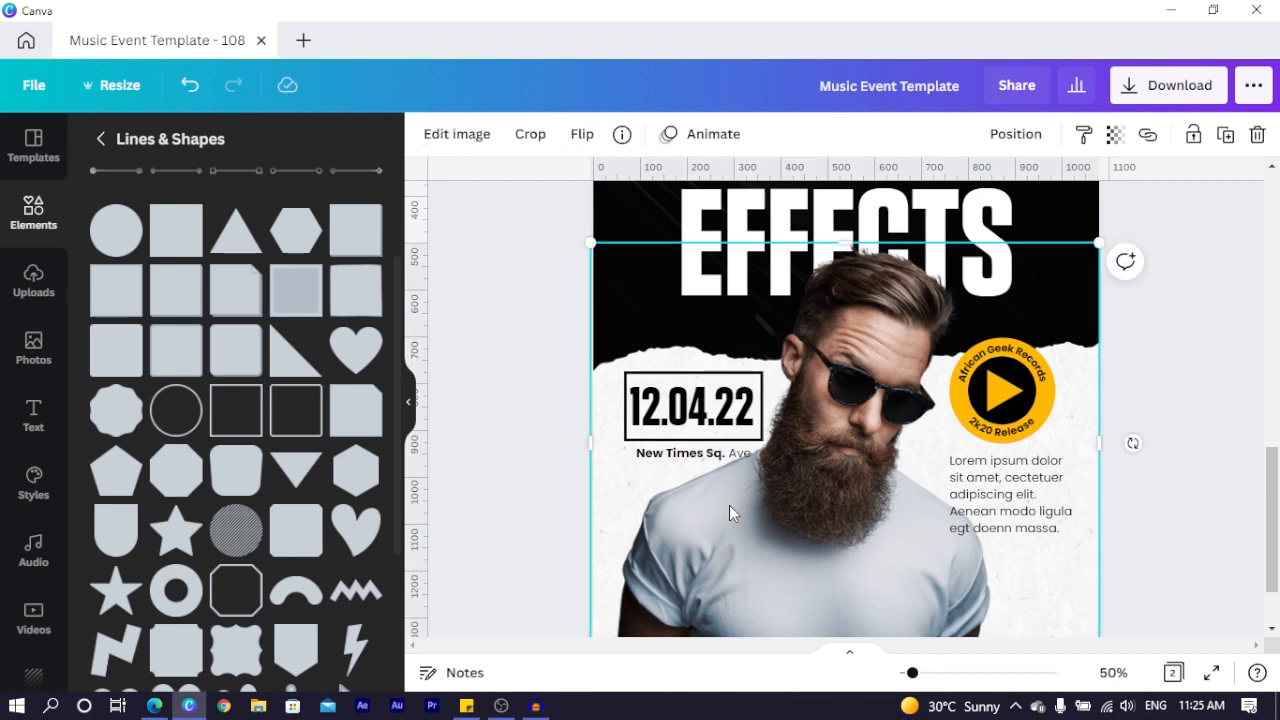
{"action": "key", "text": "Right"}
{"action": "key", "text": "Right"}
{"action": "key", "text": "Right"}
{"action": "key", "text": "Right"}
{"action": "key", "text": "Right"}
{"action": "key", "text": "Right"}
{"action": "key", "text": "Right"}
{"action": "key", "text": "Right"}
{"action": "key", "text": "Down"}
{"action": "key", "text": "Down"}
{"action": "key", "text": "Down"}
{"action": "key", "text": "Down"}
{"action": "key", "text": "Down"}
{"action": "key", "text": "Down"}
{"action": "key", "text": "Down"}
{"action": "key", "text": "Down"}
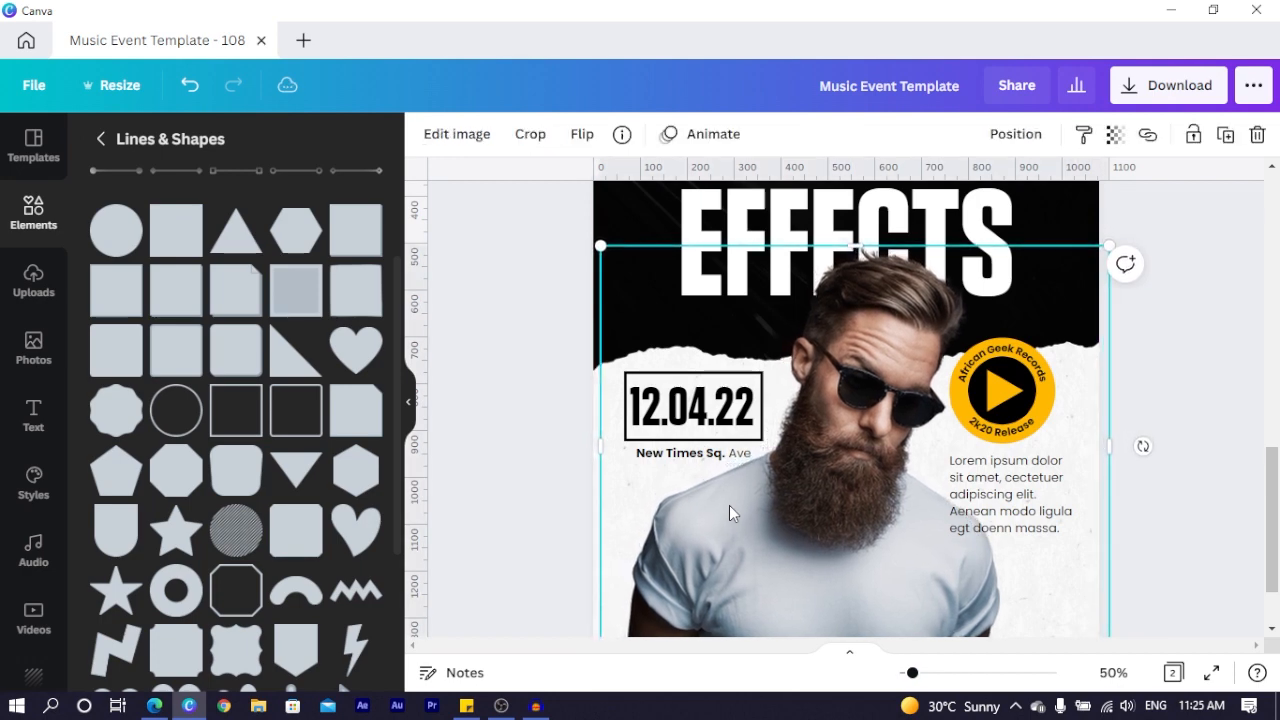
- Nudge the bearded man's photo slightly to the left on page 2
{"action": "key", "text": "Left"}
{"action": "key", "text": "Left"}
{"action": "key", "text": "Left"}
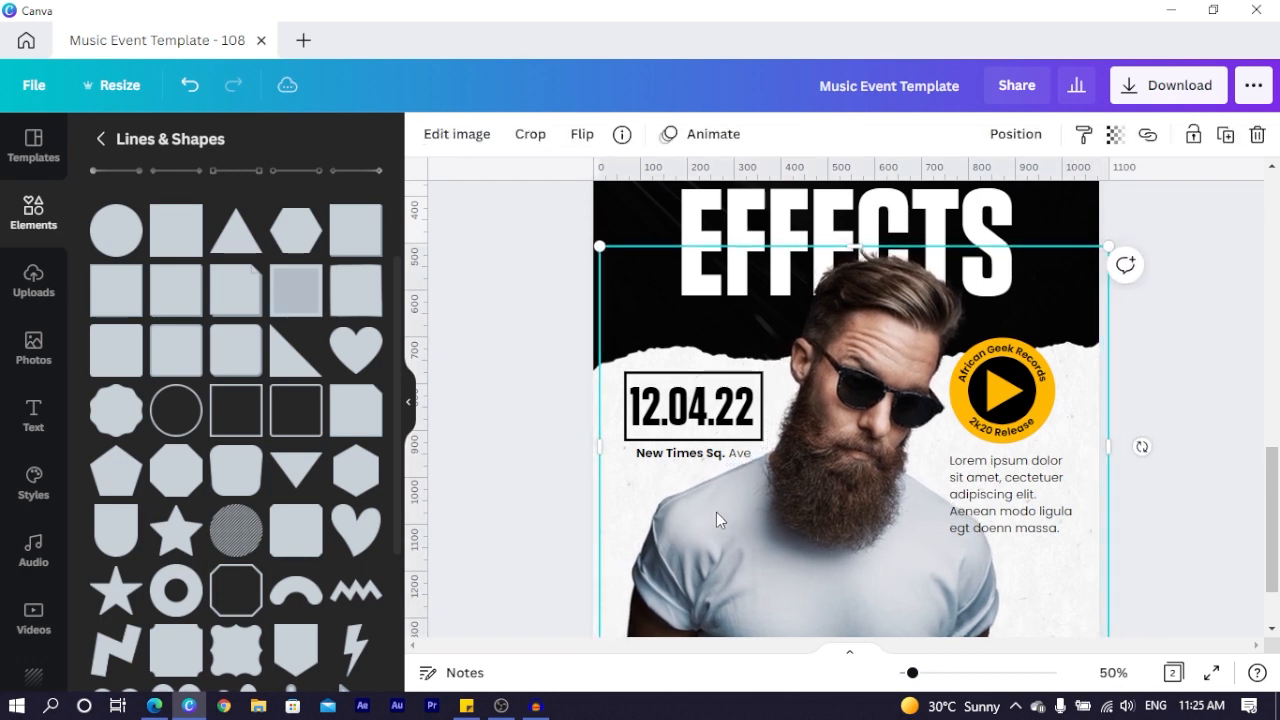
- Delete the paragraph's last two lines below the play badge so the text ends with "adipiscing elit."
{"action": "left_click", "coordinate": [1013, 513]}
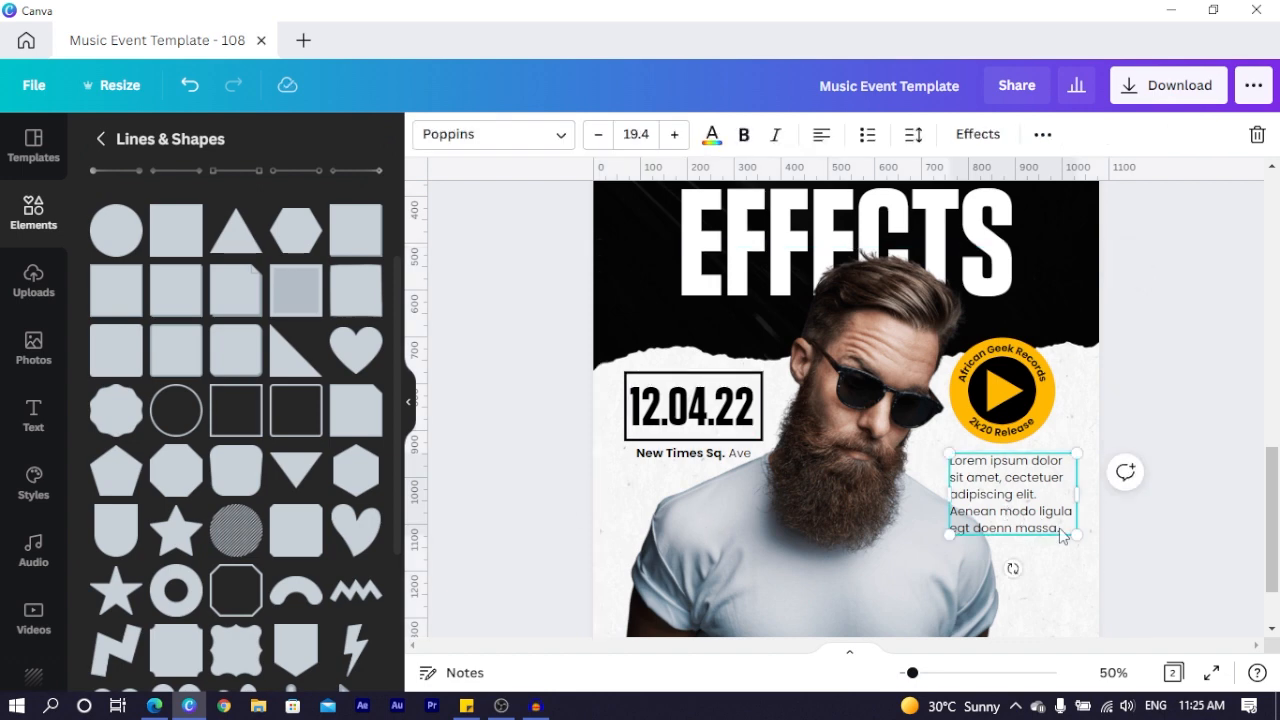
{"action": "left_click_drag", "start_coordinate": [1059, 528], "coordinate": [953, 511]}
{"action": "key", "text": "BackSpace"}
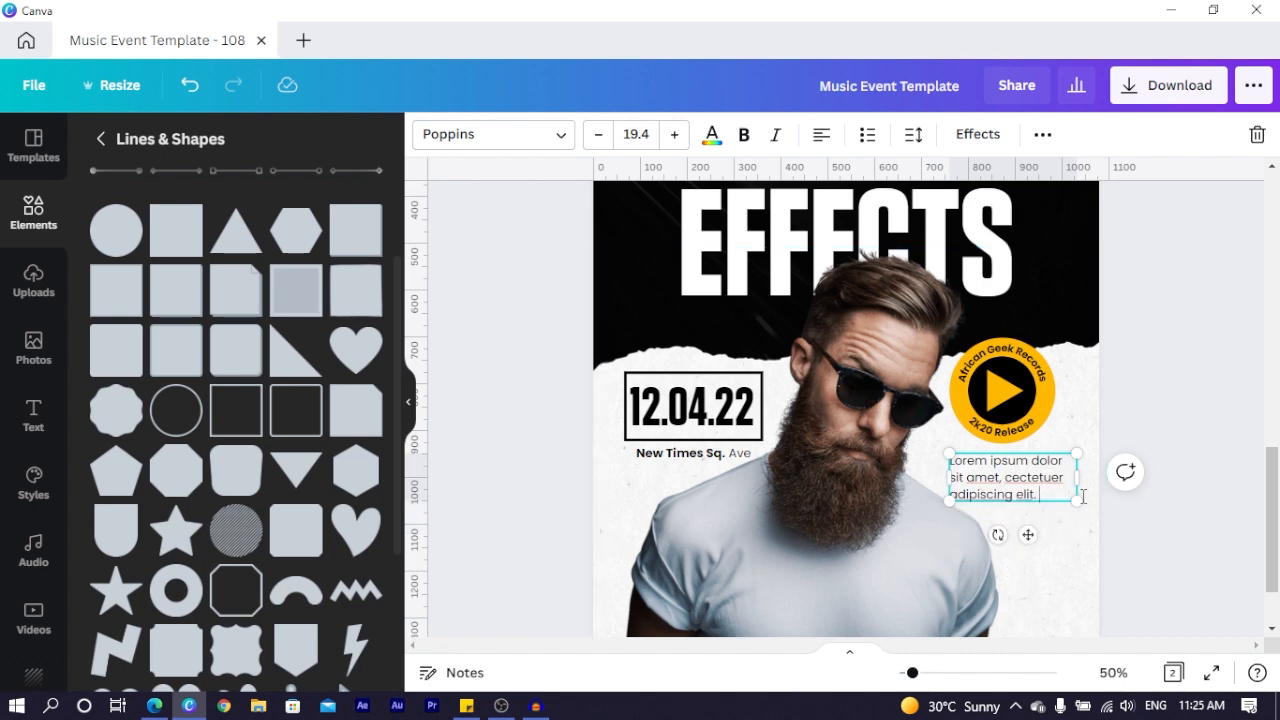
{"action": "left_click", "coordinate": [1187, 494]}
- Nudge the shortened paragraph slightly up toward the play badge
{"action": "left_click", "coordinate": [987, 490]}
{"action": "key", "text": "Up"}
{"action": "key", "text": "Up"}
{"action": "key", "text": "Up"}
{"action": "key", "text": "Up"}
{"action": "key", "text": "Up"}
{"action": "key", "text": "Up"}
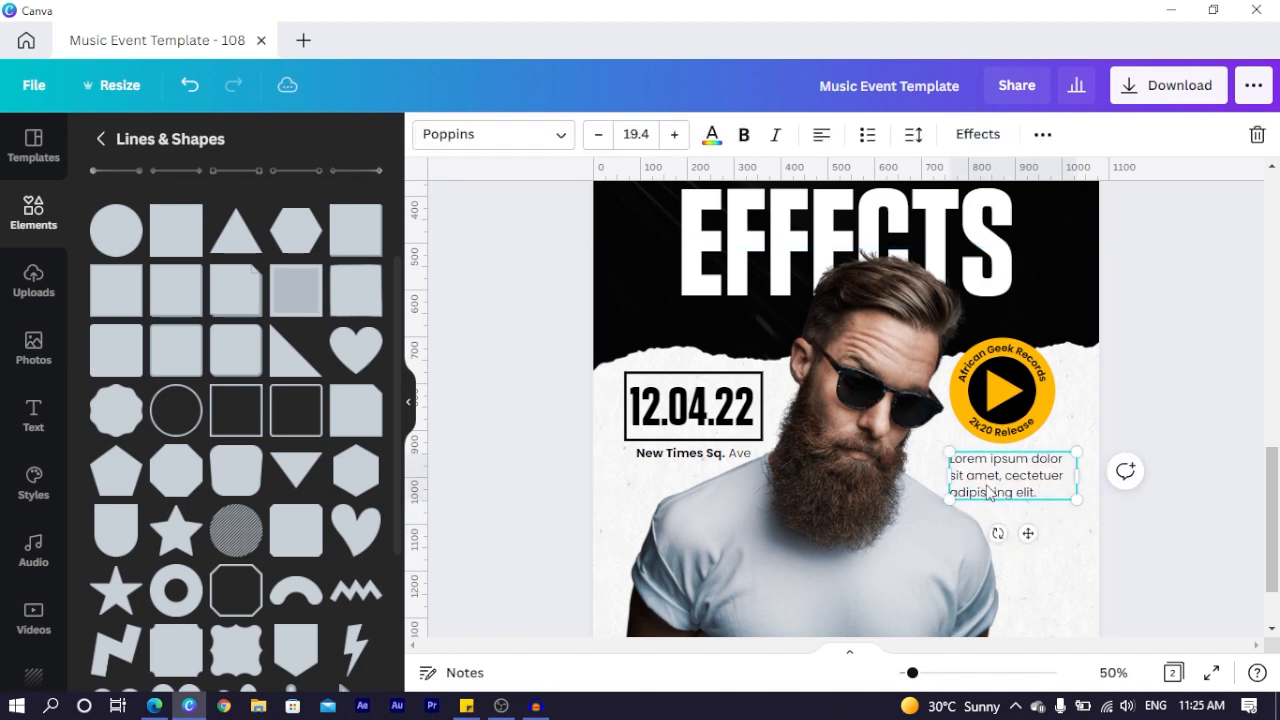
{"action": "left_click", "coordinate": [1176, 393]}
- Copy the slanted handwritten DJ signature from page 1 onto the man's shirt on page 2
{"action": "scroll", "coordinate": [1180, 391], "scroll_direction": "down", "scroll_amount": 2}
{"action": "scroll", "coordinate": [1180, 391], "scroll_direction": "up", "scroll_amount": 6}
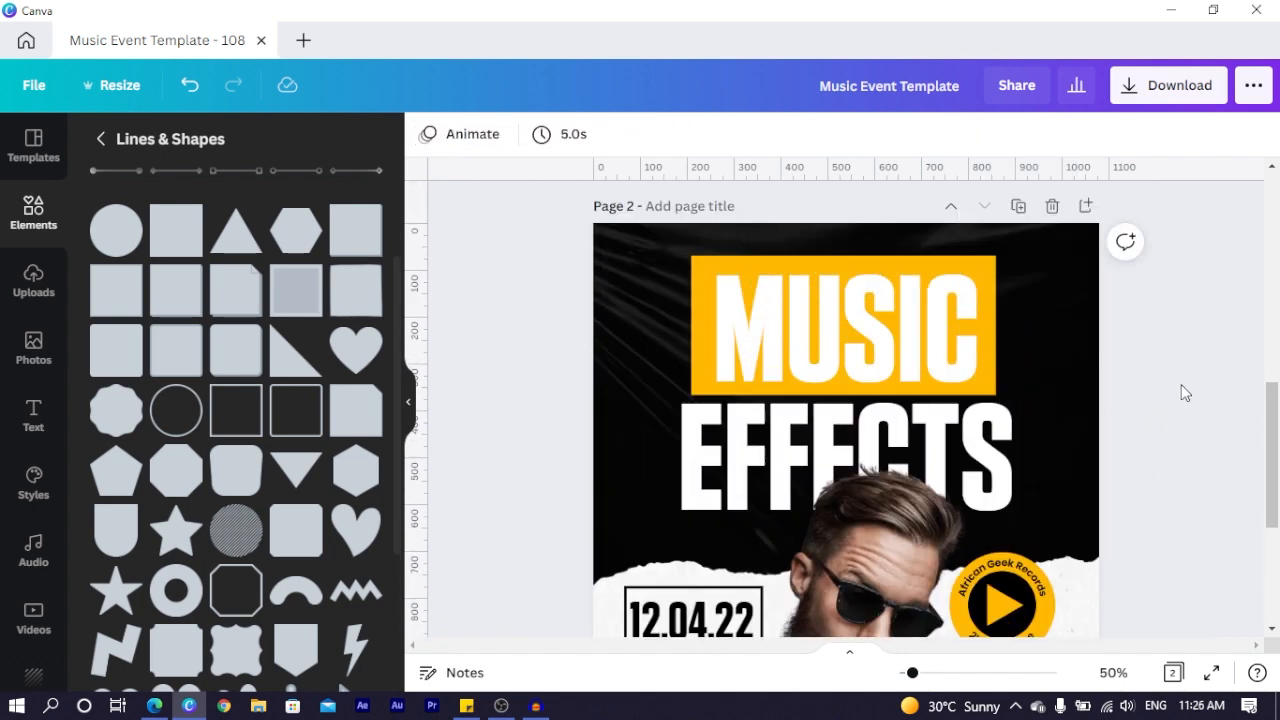
{"action": "left_click", "coordinate": [929, 478]}
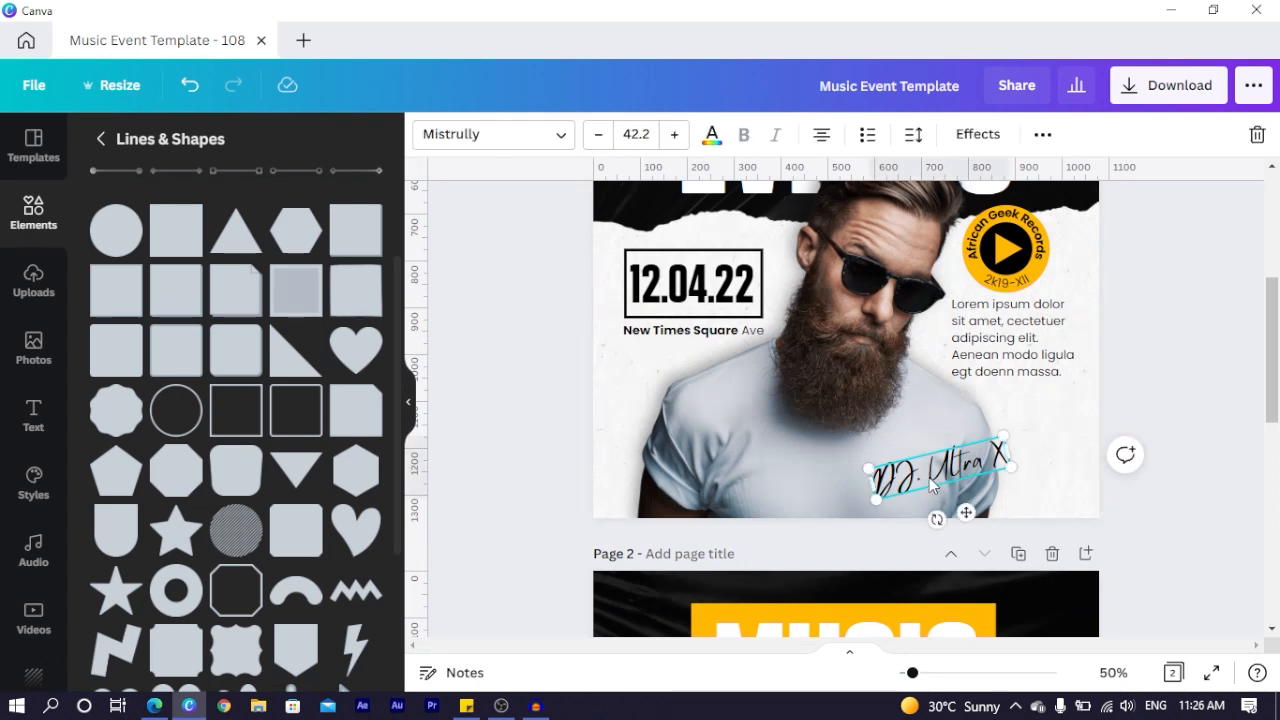
{"action": "scroll", "coordinate": [930, 485], "scroll_direction": "down", "scroll_amount": 3}
{"action": "scroll", "coordinate": [932, 485], "scroll_direction": "down", "scroll_amount": 4}
{"action": "left_click", "coordinate": [888, 489]}
{"action": "key", "text": "ctrl+v"}
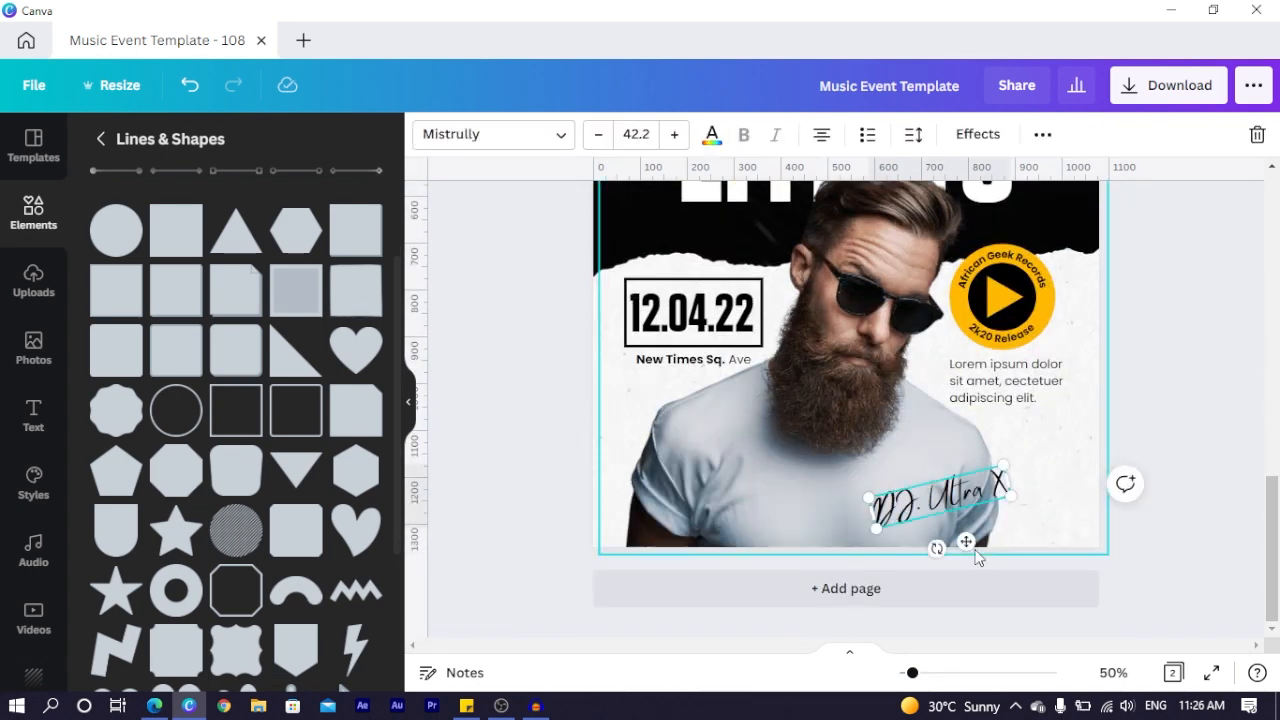
{"action": "left_click", "coordinate": [1193, 375]}
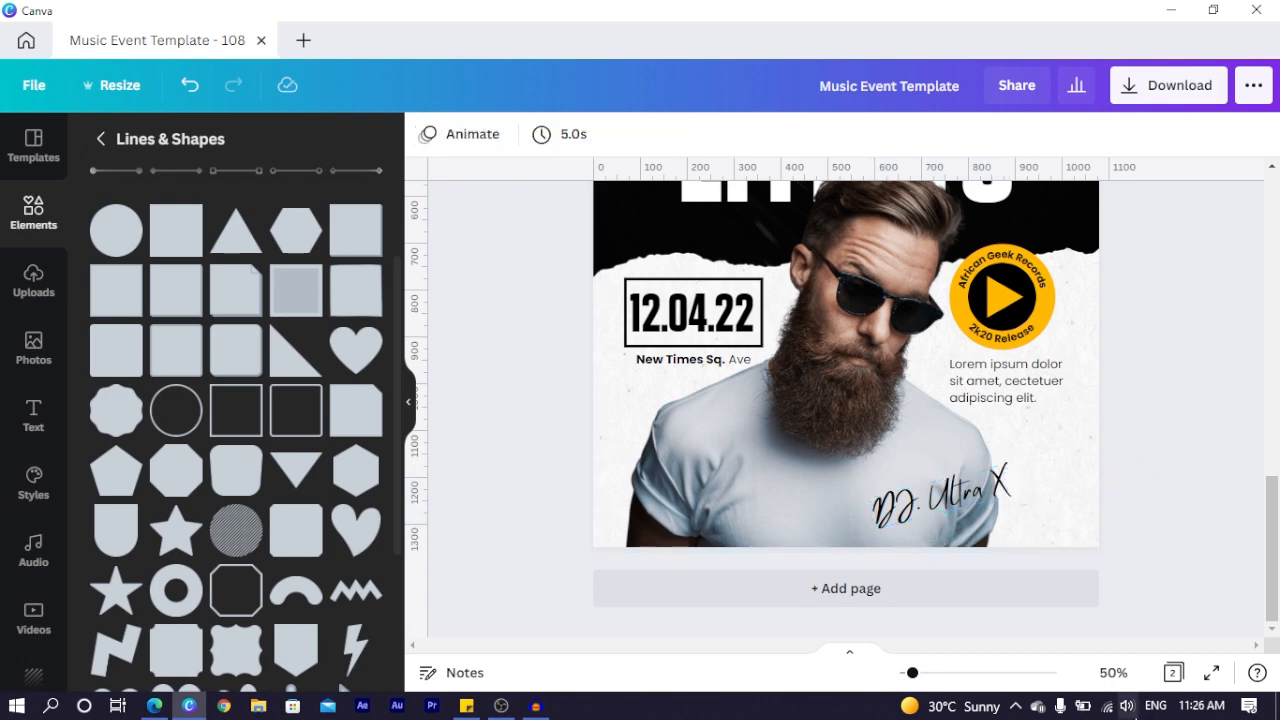
- Compare the finished flyer on page 2 with the original on page 1 at 25% zoom
{"action": "key", "text": "ctrl+minus"}
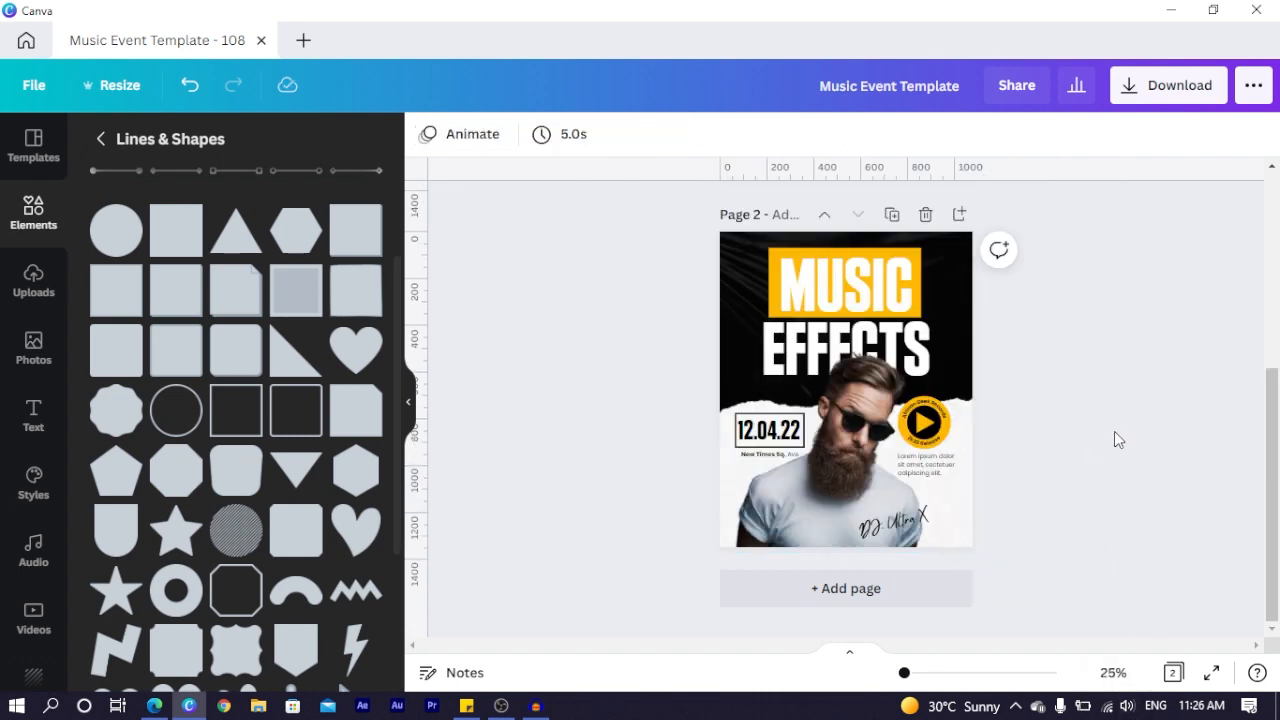
{"action": "scroll", "coordinate": [1114, 431], "scroll_direction": "up", "scroll_amount": 3}
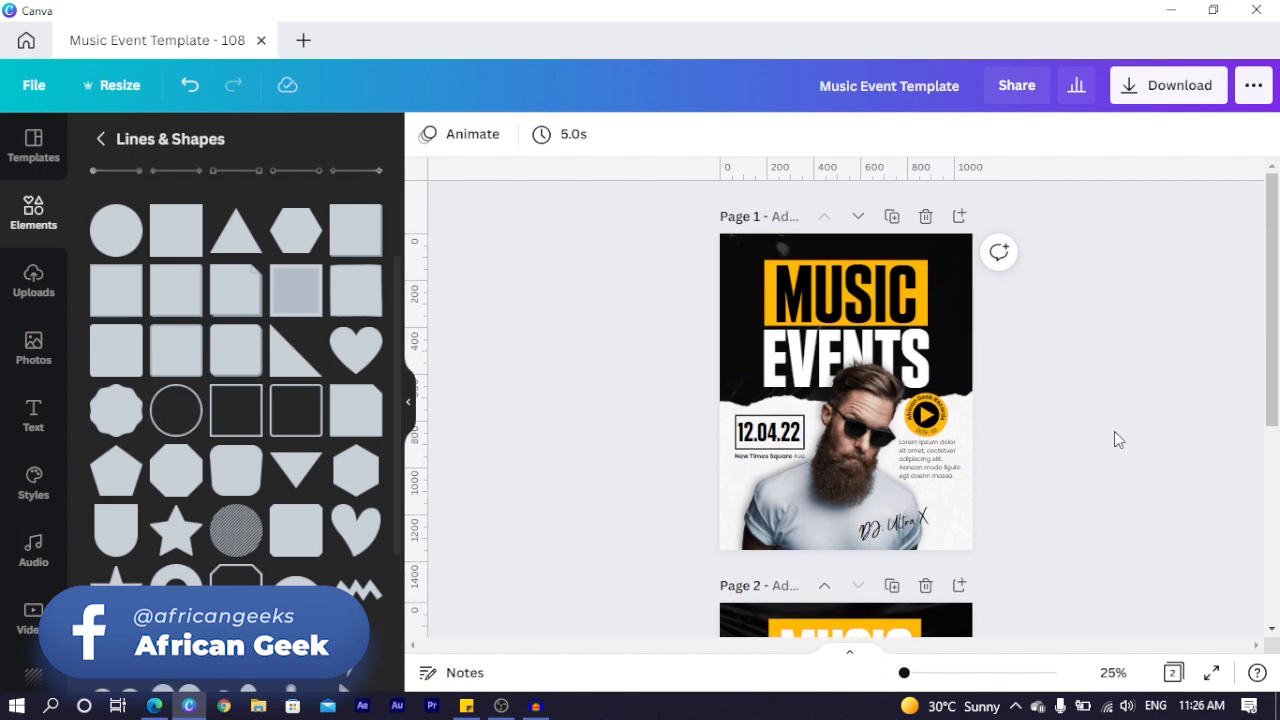
{"action": "scroll", "coordinate": [1119, 445], "scroll_direction": "down", "scroll_amount": 3}
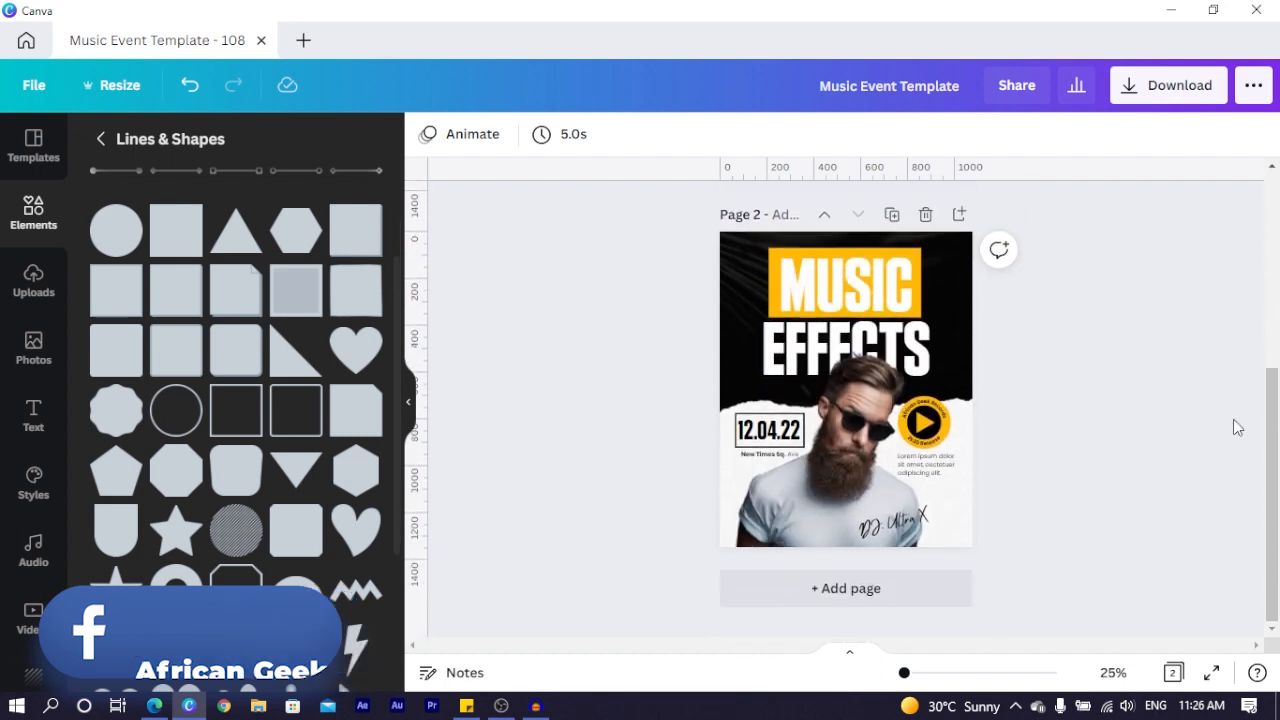